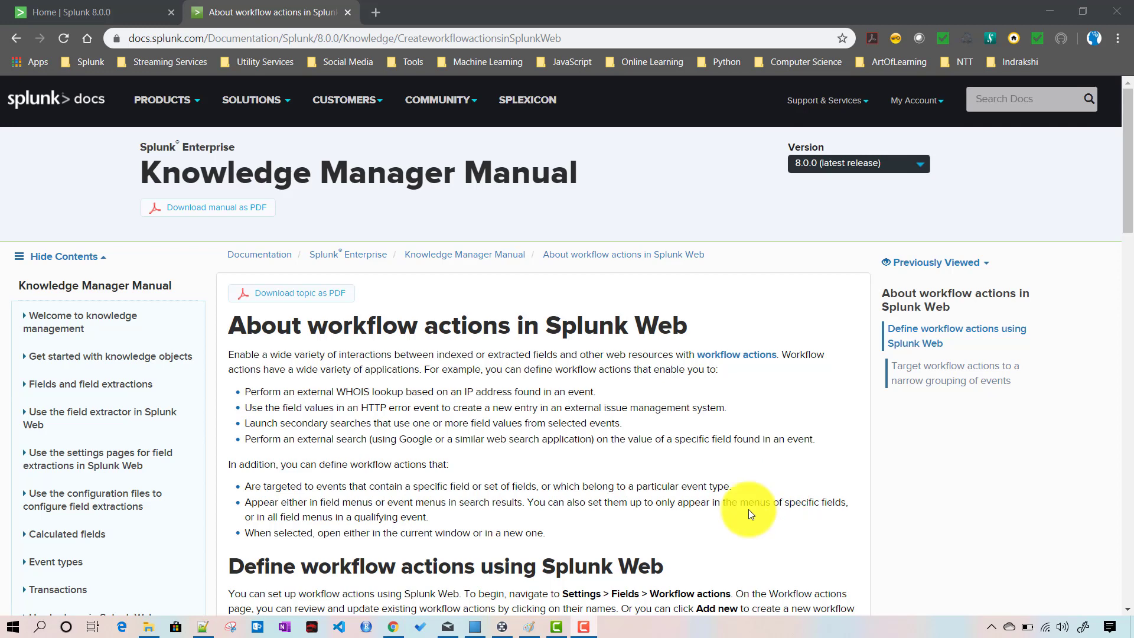
Step: Switch to the workflow_actions mind map in Edraw MindMaster and review the "What is it?" branch with both its subtopics
{"action": "left_click", "coordinate": [503, 627]}
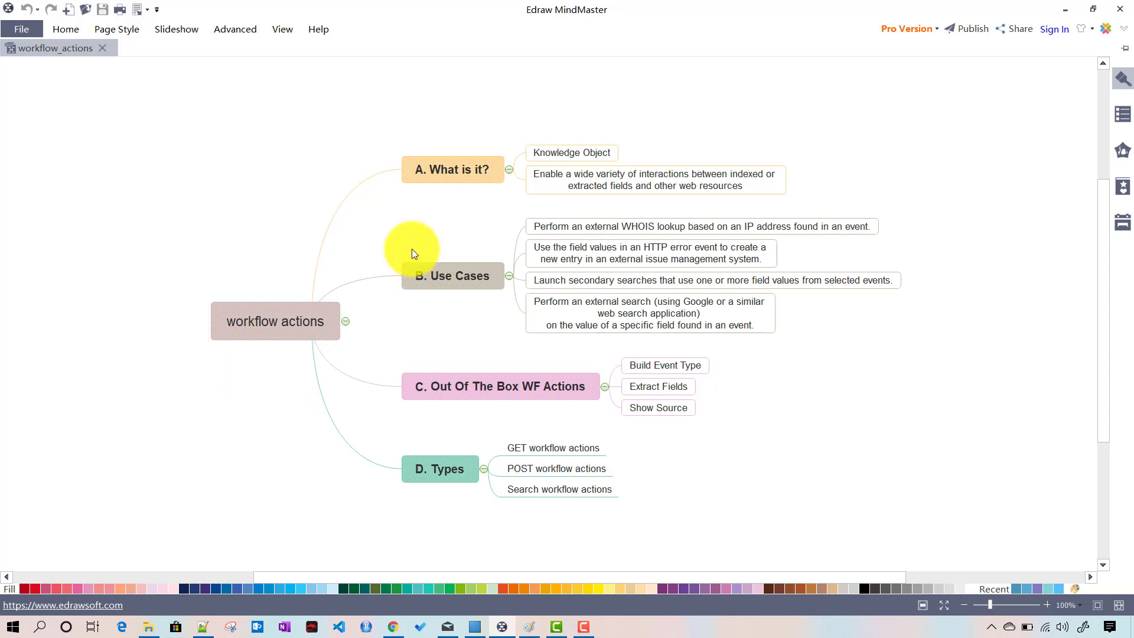
{"action": "left_click", "coordinate": [456, 186]}
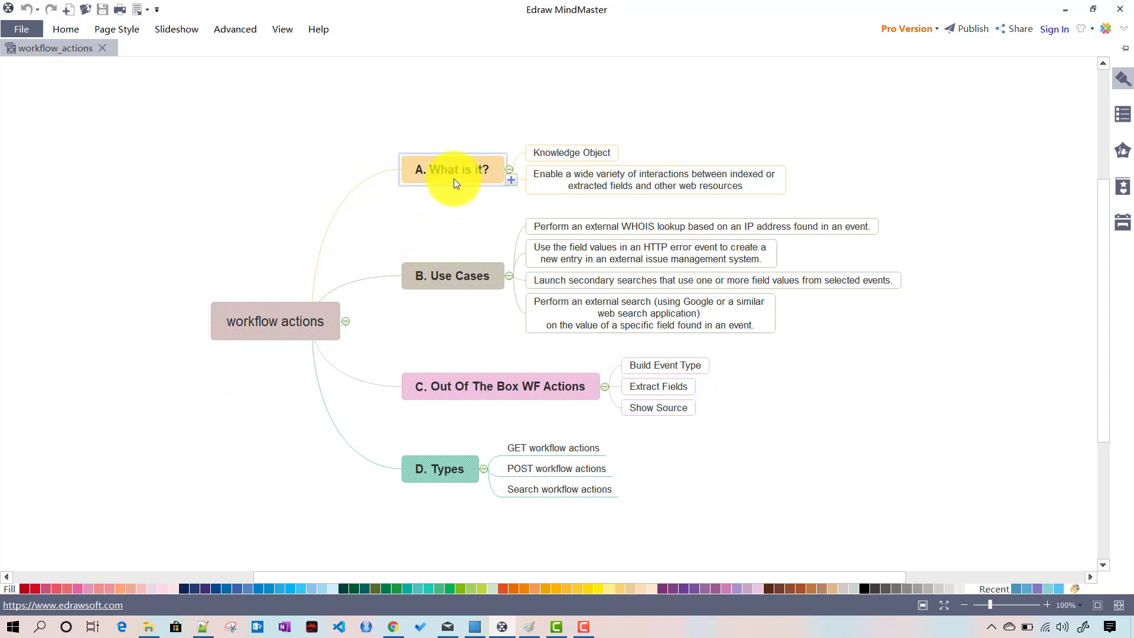
{"action": "left_click", "coordinate": [566, 154]}
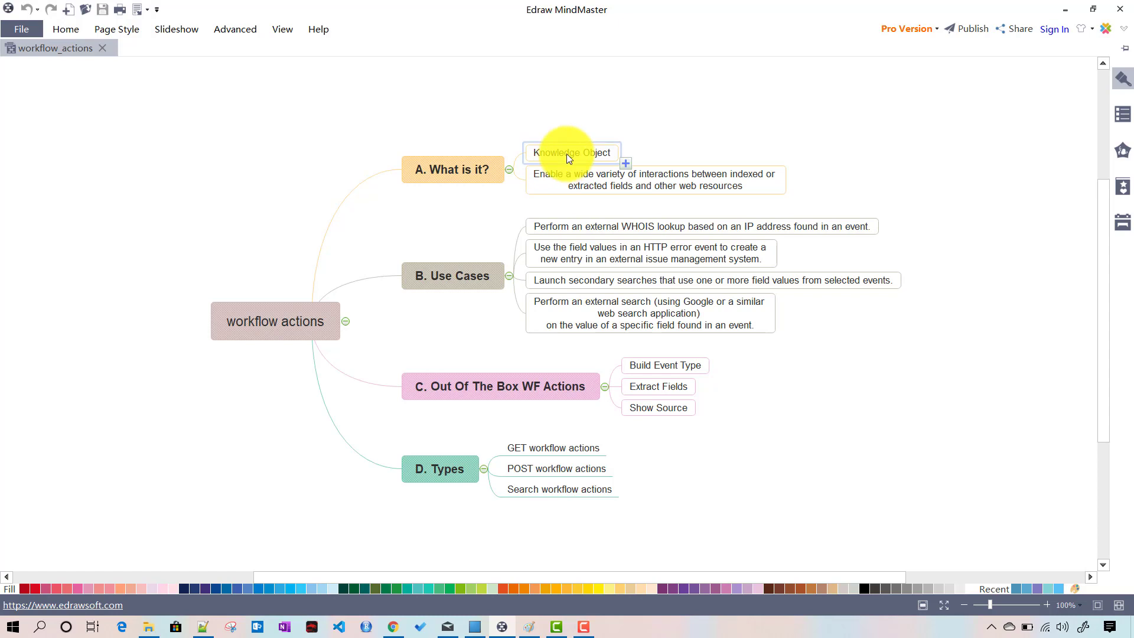
{"action": "left_click", "coordinate": [587, 171]}
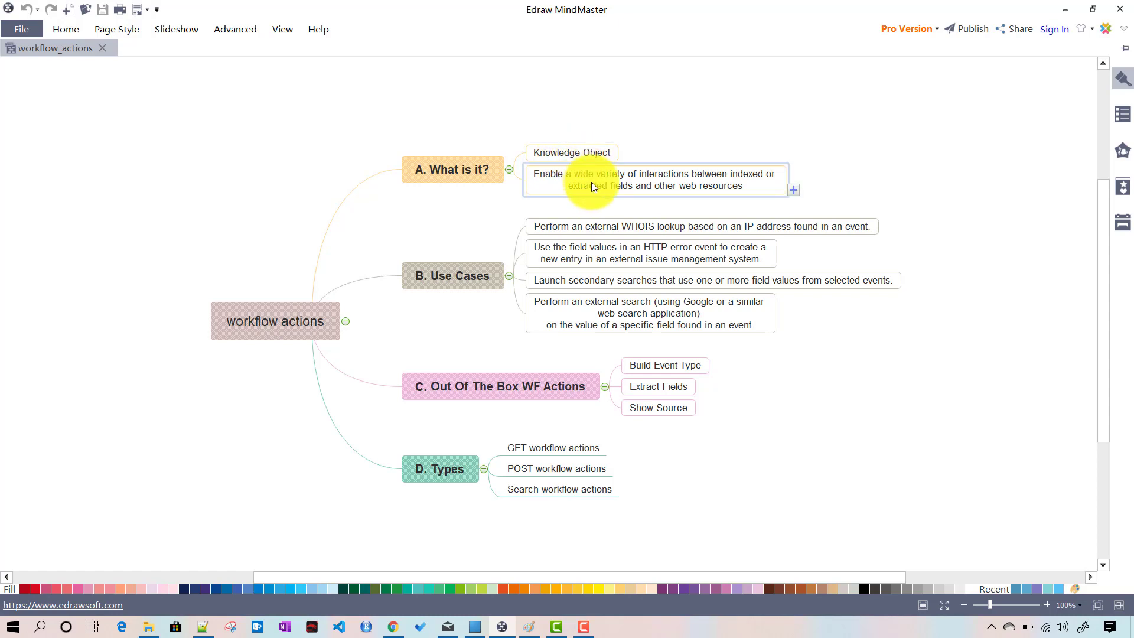
{"action": "left_click", "coordinate": [590, 182]}
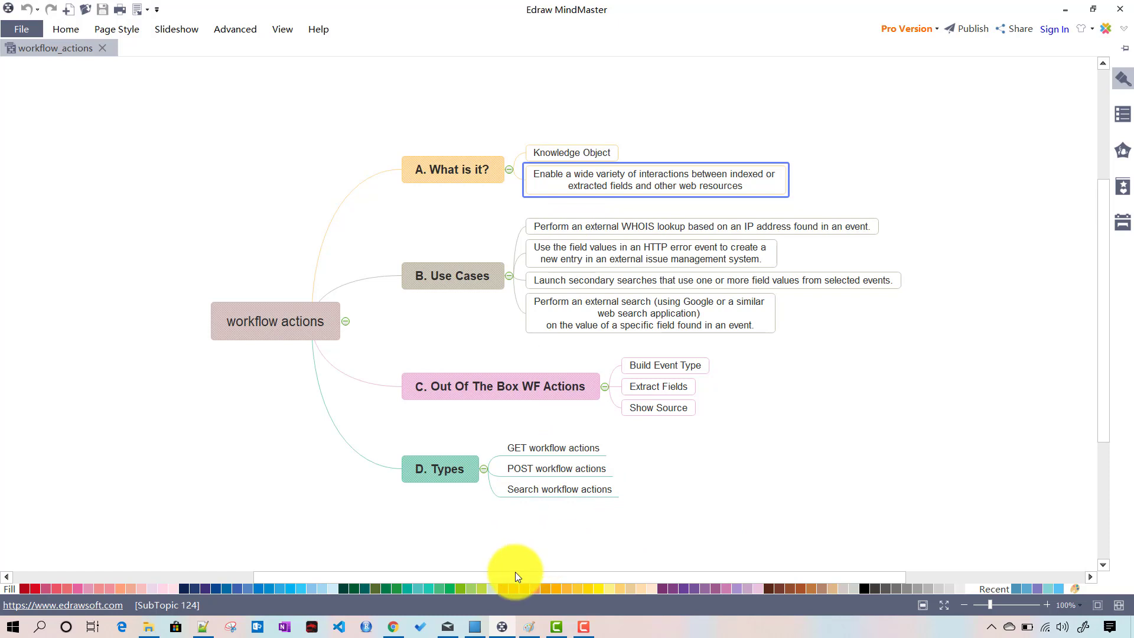
Step: Switch to requirement.png in Paint and marquee the Google Search "The Heiress" entry in the pictured event actions list
{"action": "left_click", "coordinate": [531, 627]}
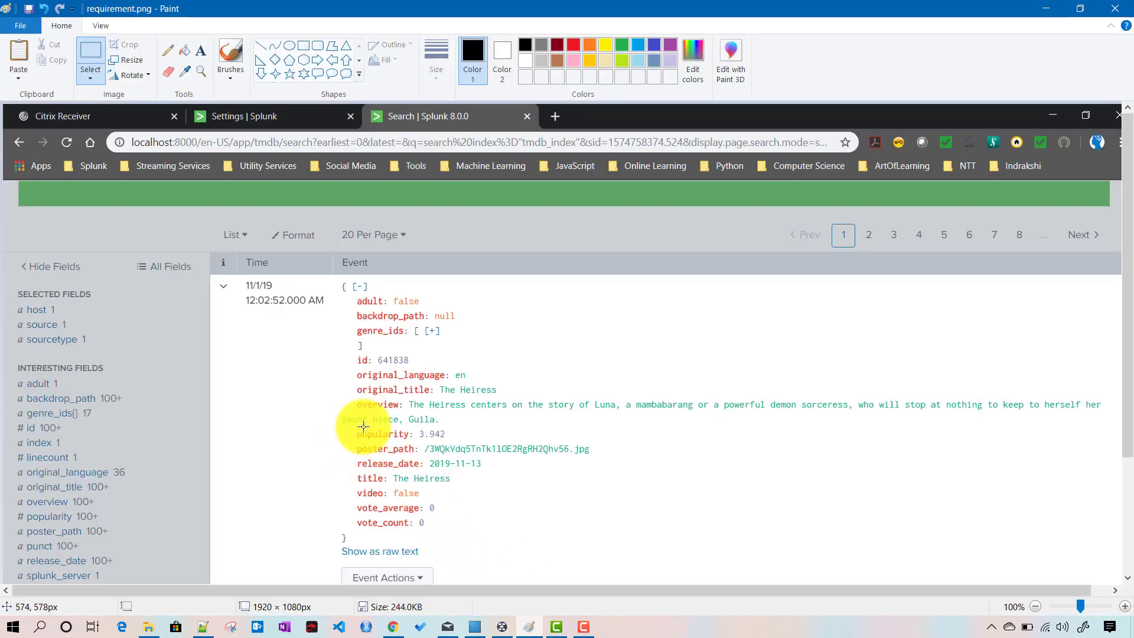
{"action": "scroll", "coordinate": [421, 361], "scroll_direction": "down", "scroll_amount": 2}
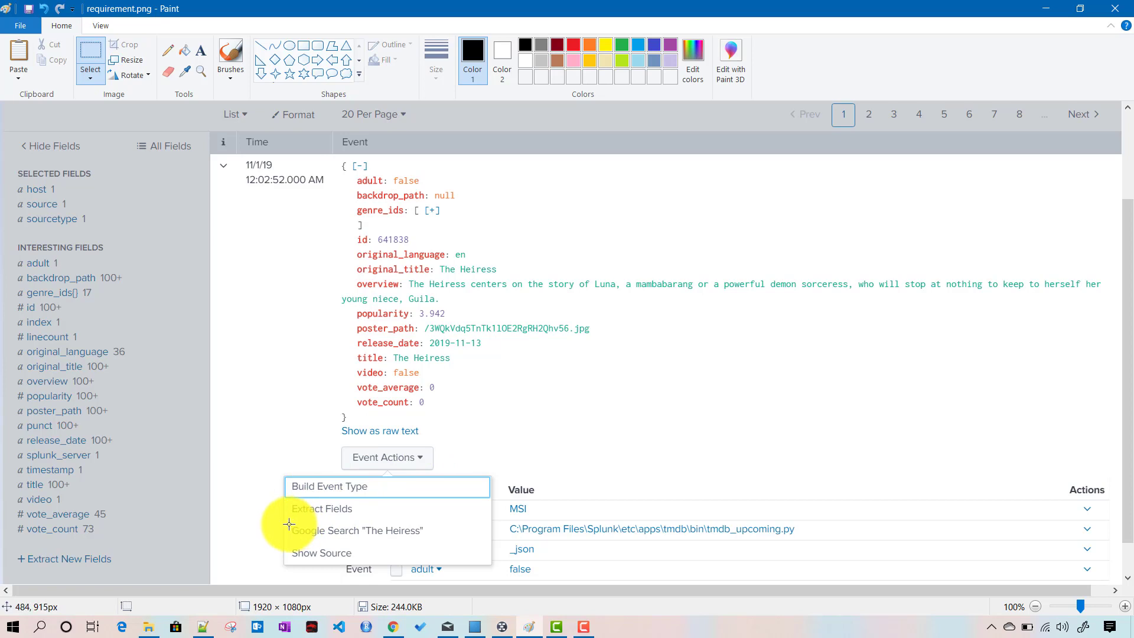
{"action": "mouse_move", "coordinate": [288, 524]}
{"action": "left_mouse_down"}
{"action": "mouse_move", "coordinate": [314, 537]}
{"action": "mouse_move", "coordinate": [430, 541]}
{"action": "left_mouse_up"}
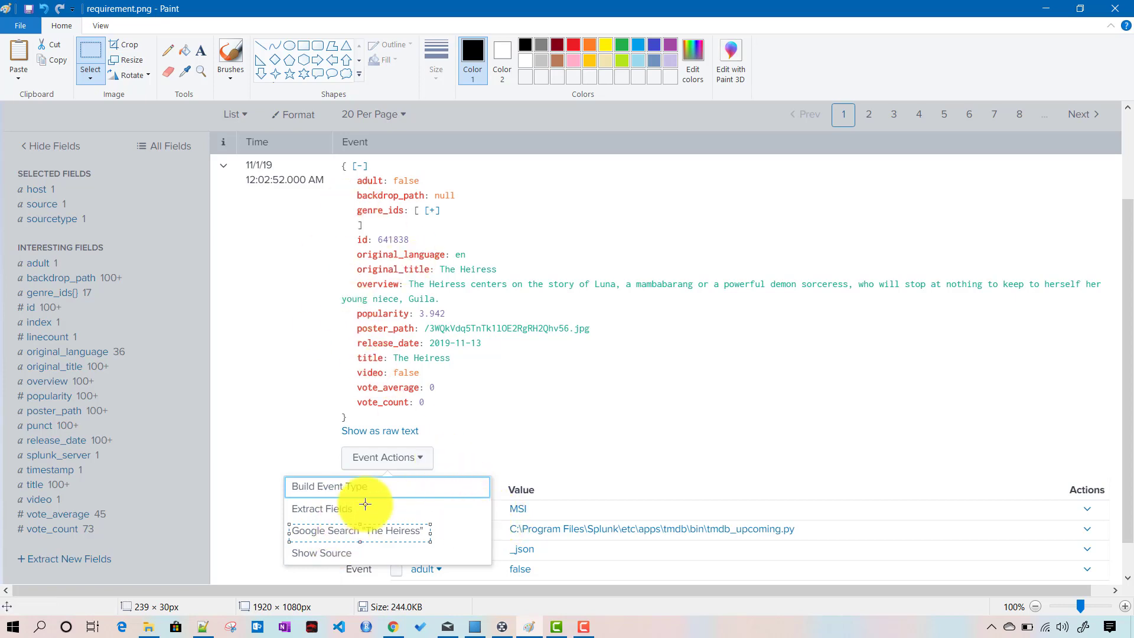
Step: Switch back to the MindMaster mind map and review the Use Cases branch, selecting its external WHOIS lookup subtopic
{"action": "left_click", "coordinate": [502, 626]}
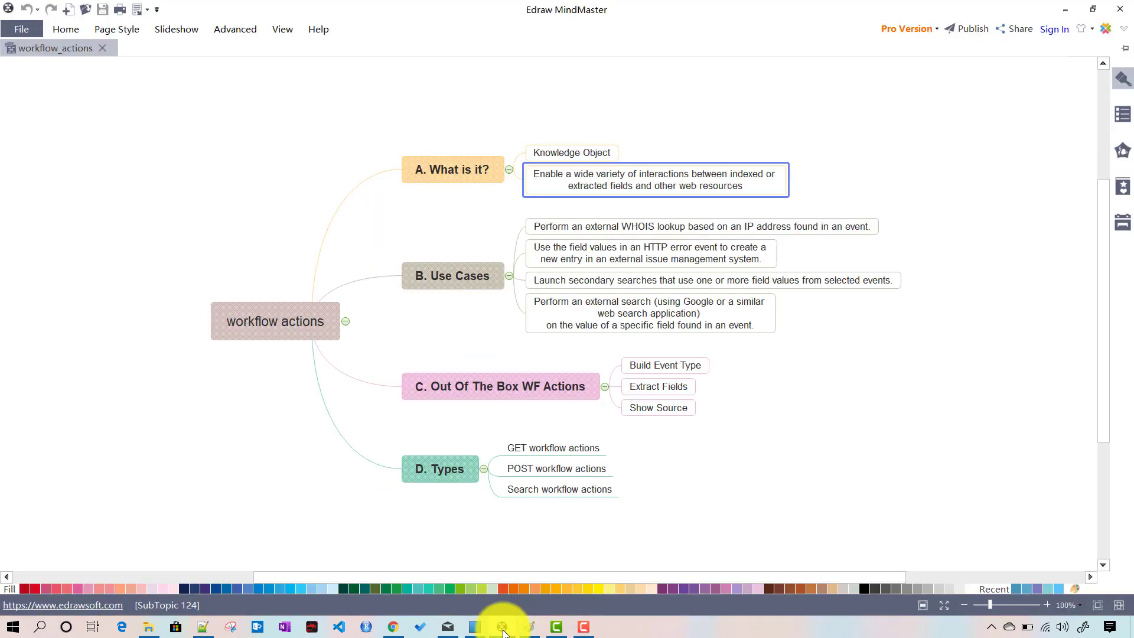
{"action": "left_click", "coordinate": [461, 285]}
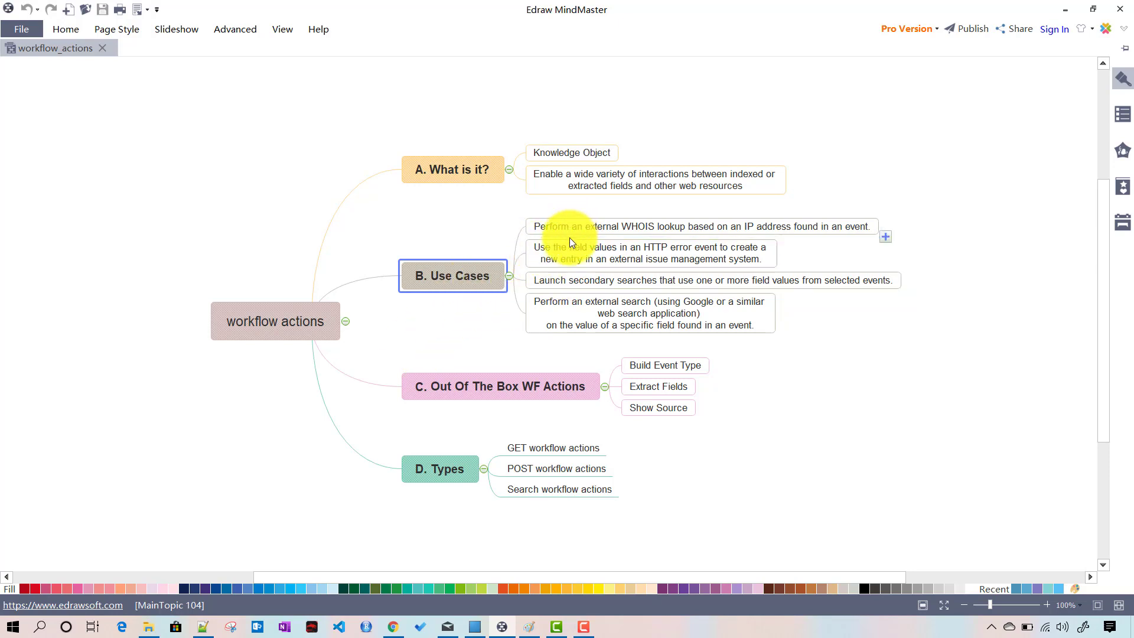
{"action": "left_click", "coordinate": [588, 224]}
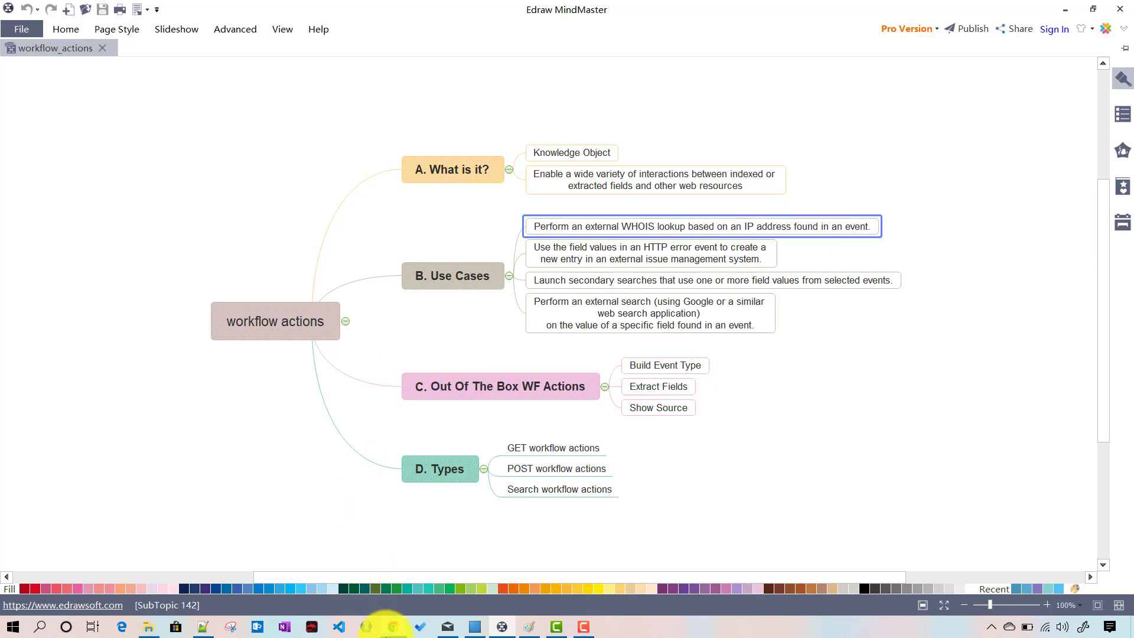
Step: Switch to Chrome and open google.co.in in a new tab
{"action": "left_click", "coordinate": [393, 626]}
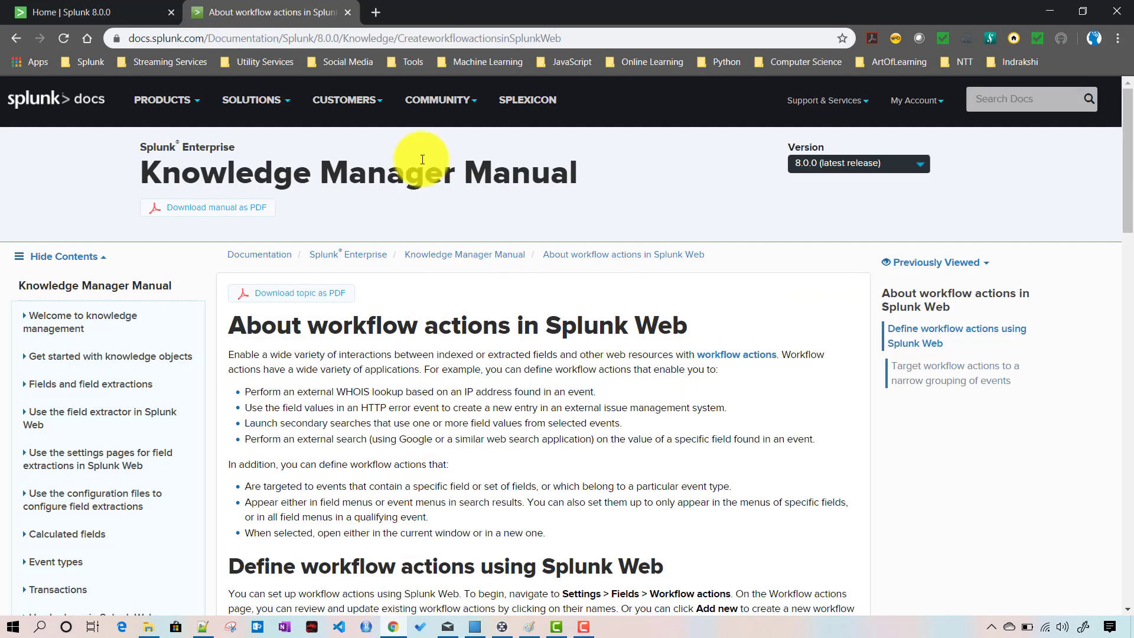
{"action": "left_click", "coordinate": [382, 16]}
{"action": "left_click", "coordinate": [316, 37]}
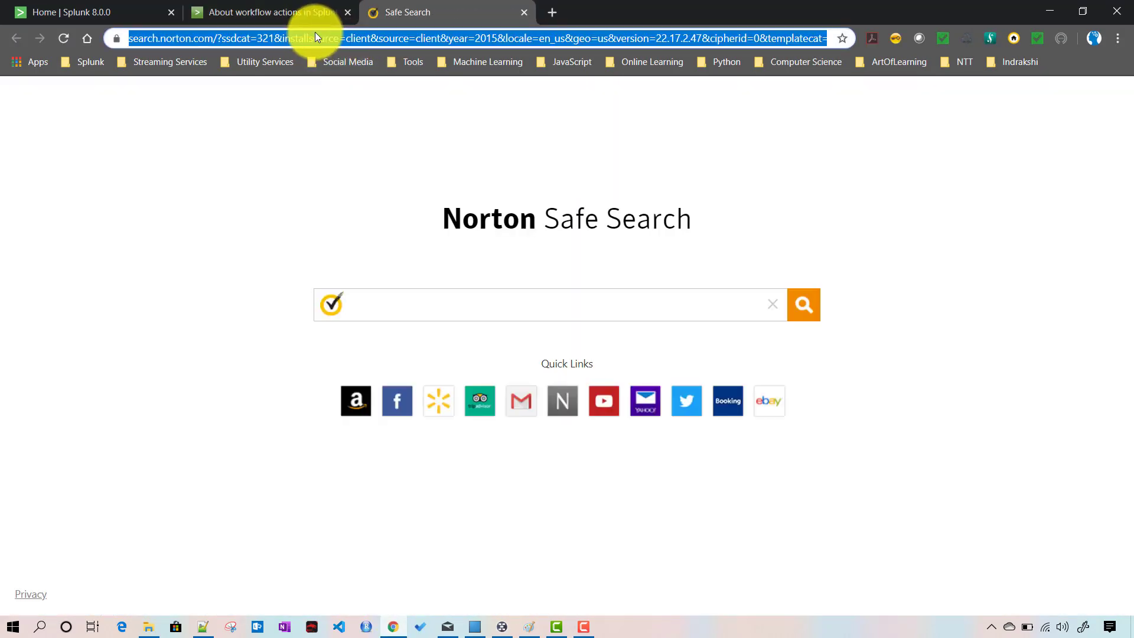
{"action": "type", "text": "google.co.in"}
{"action": "key", "text": "Return"}
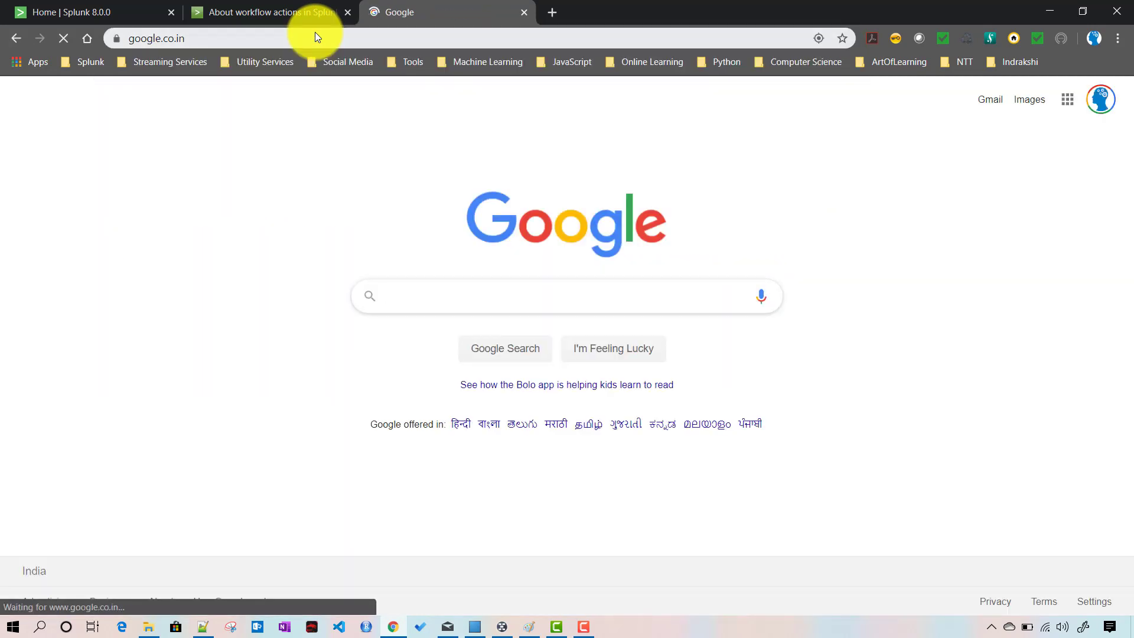
Step: Search Google for "whois" and open the Whois.net result
{"action": "type", "text": "who"}
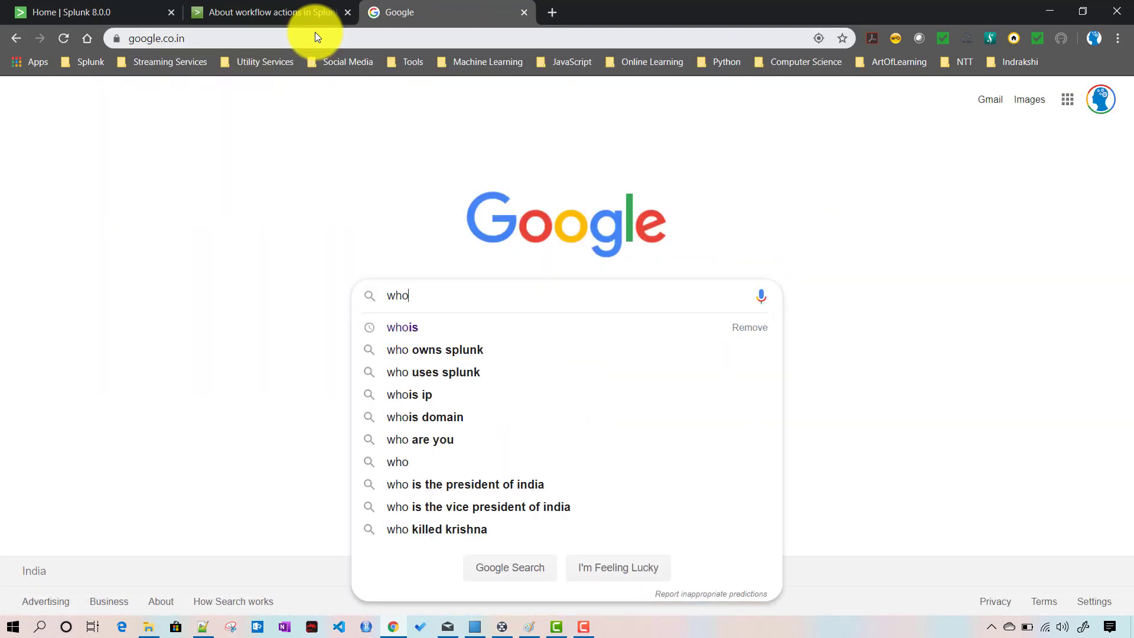
{"action": "type", "text": "is"}
{"action": "key", "text": "Return"}
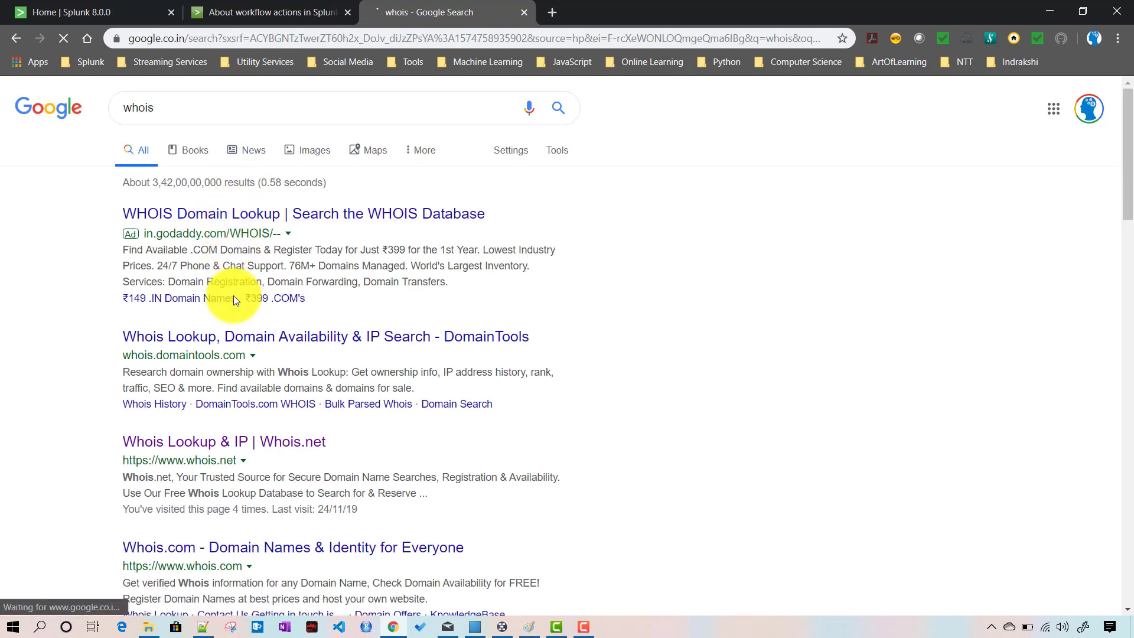
{"action": "left_click", "coordinate": [193, 449]}
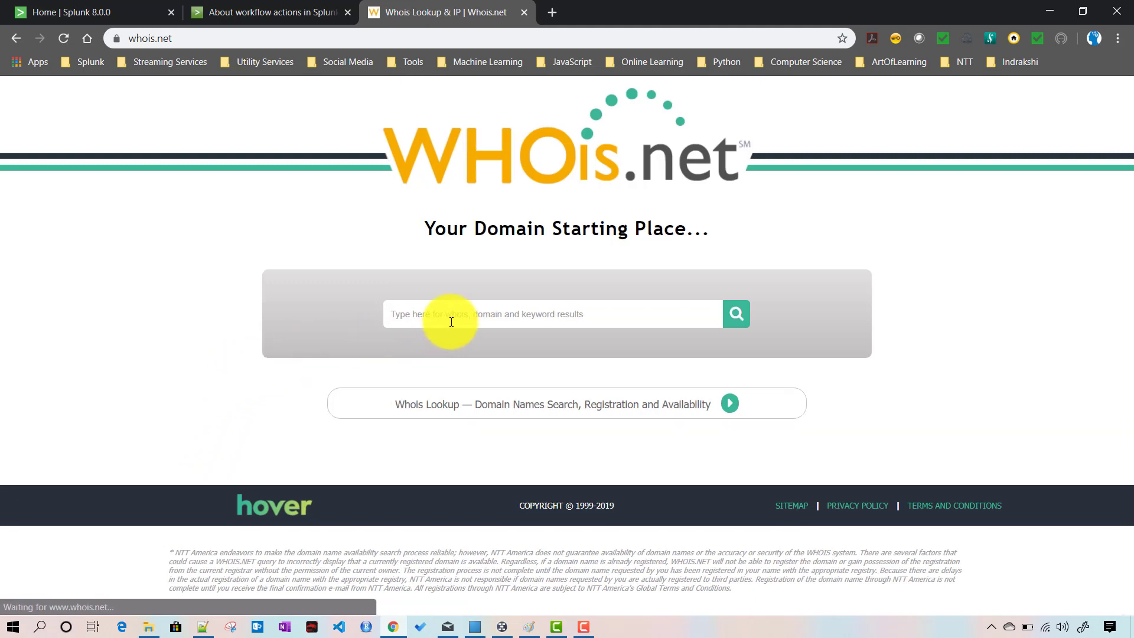
Step: Look up google.com on Whois.net and examine the domain's registration record
{"action": "left_click", "coordinate": [451, 322]}
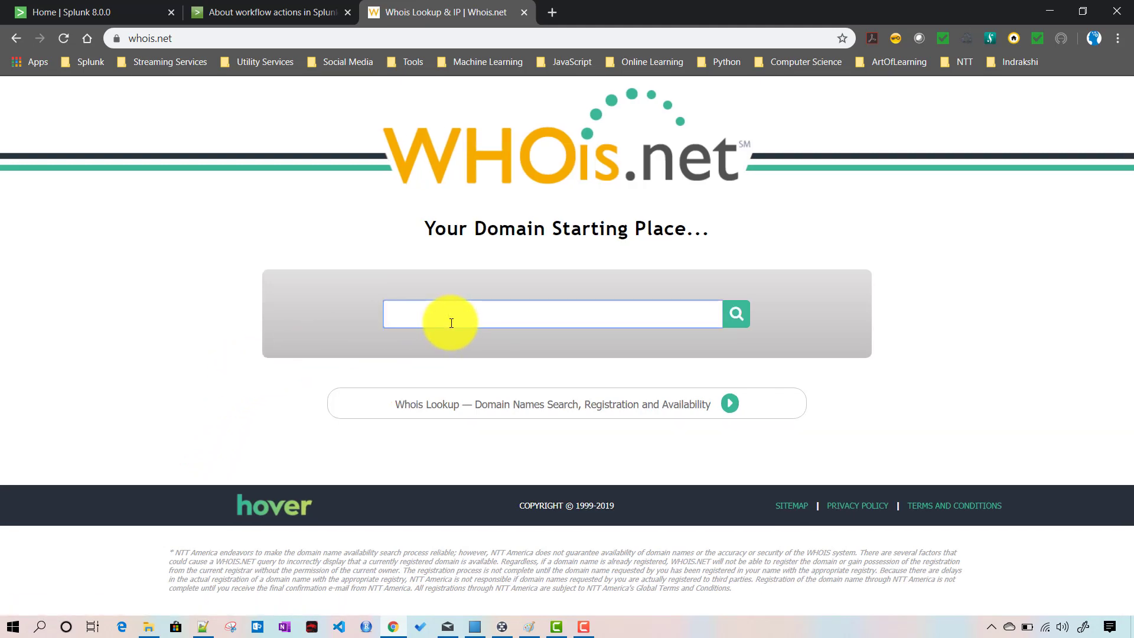
{"action": "type", "text": "google.com"}
{"action": "key", "text": "Return"}
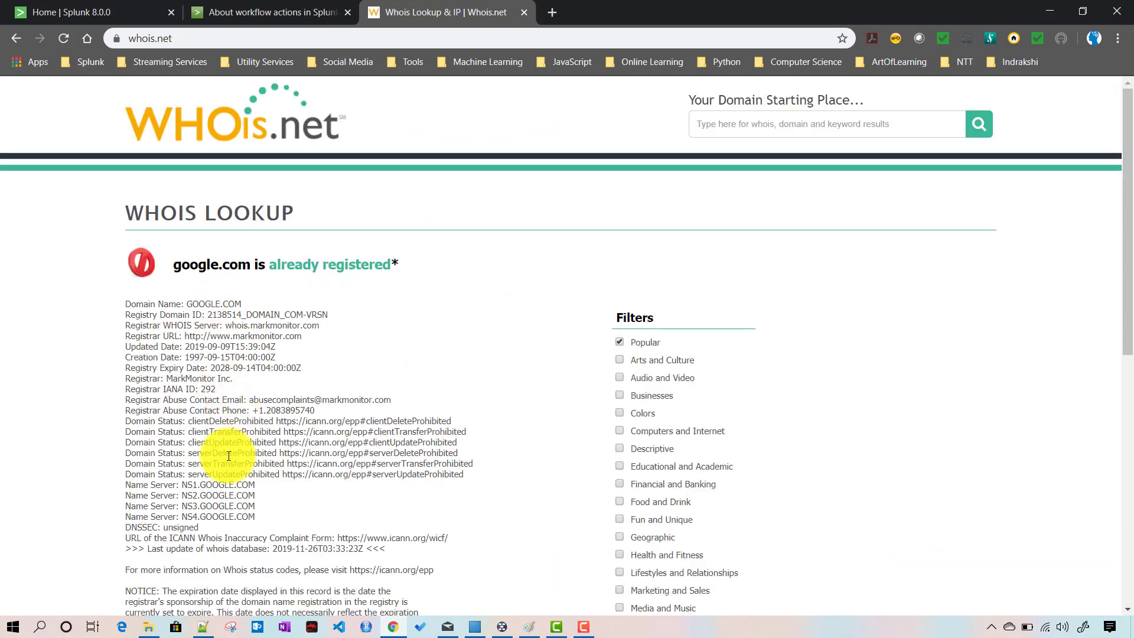
{"action": "scroll", "coordinate": [254, 449], "scroll_direction": "down", "scroll_amount": 2}
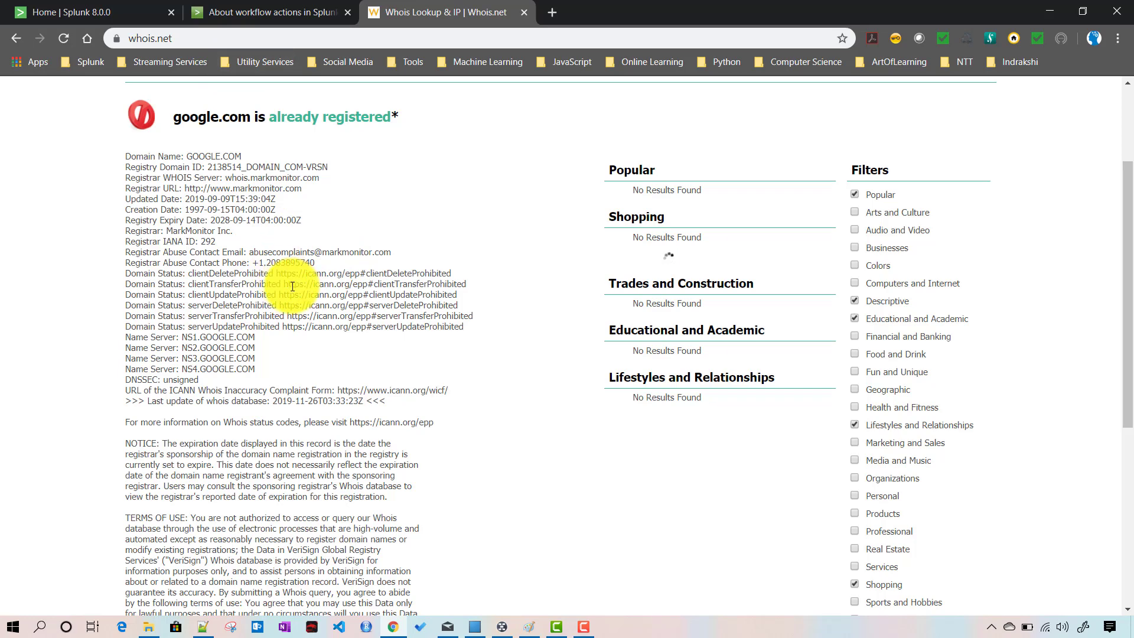
Step: Switch back to the MindMaster mind map and review the HTTP error, secondary search and external search use cases
{"action": "left_click", "coordinate": [501, 627]}
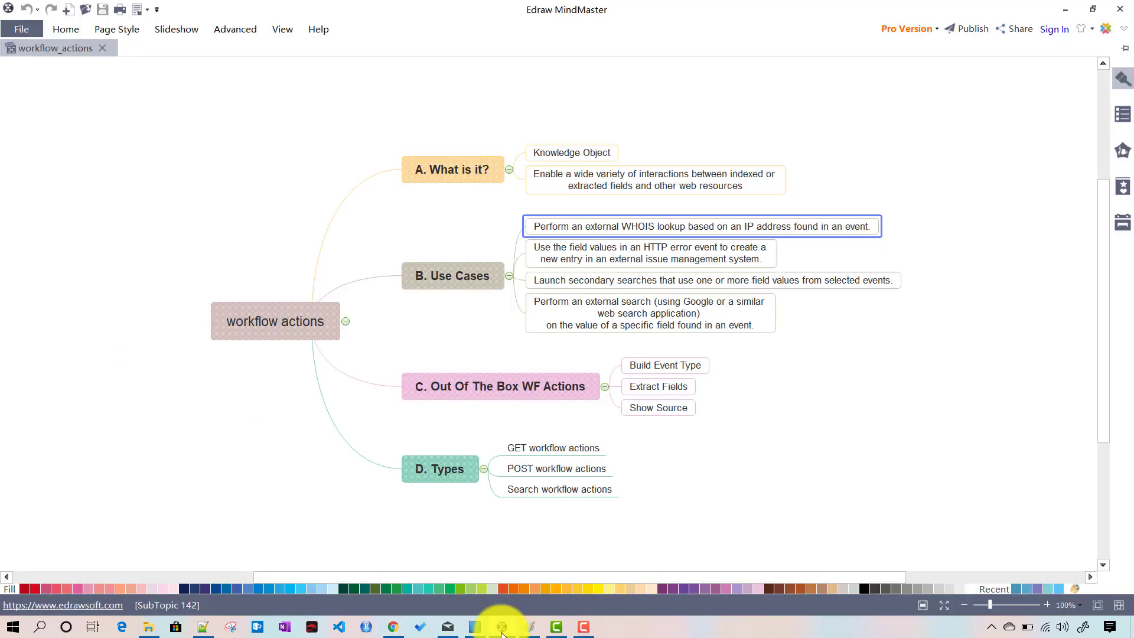
{"action": "left_click", "coordinate": [554, 261]}
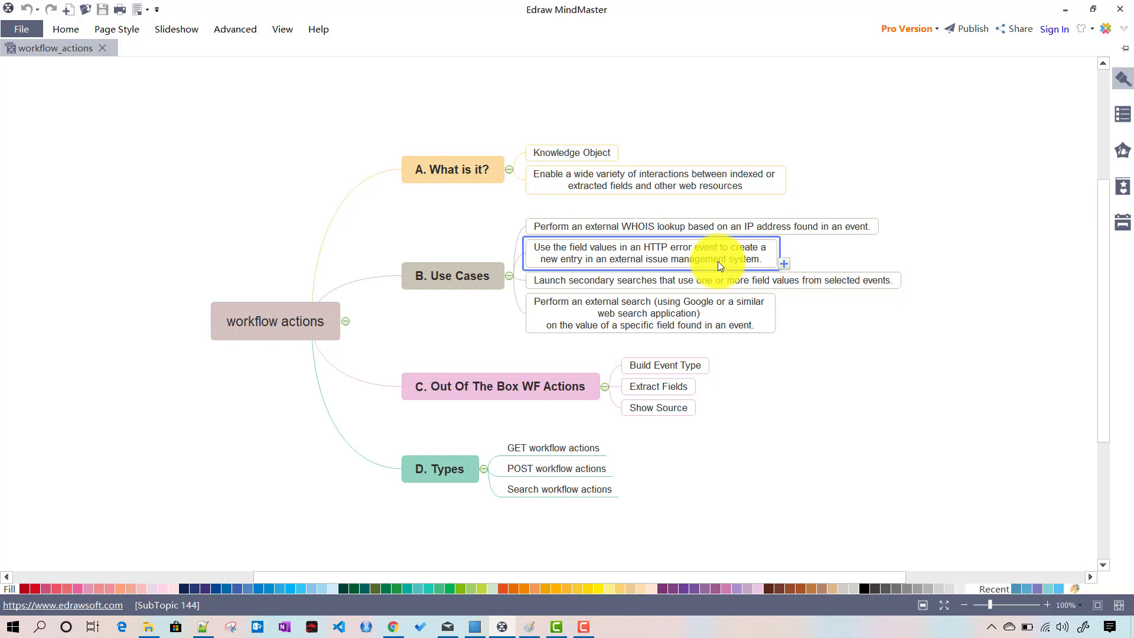
{"action": "left_click", "coordinate": [600, 288]}
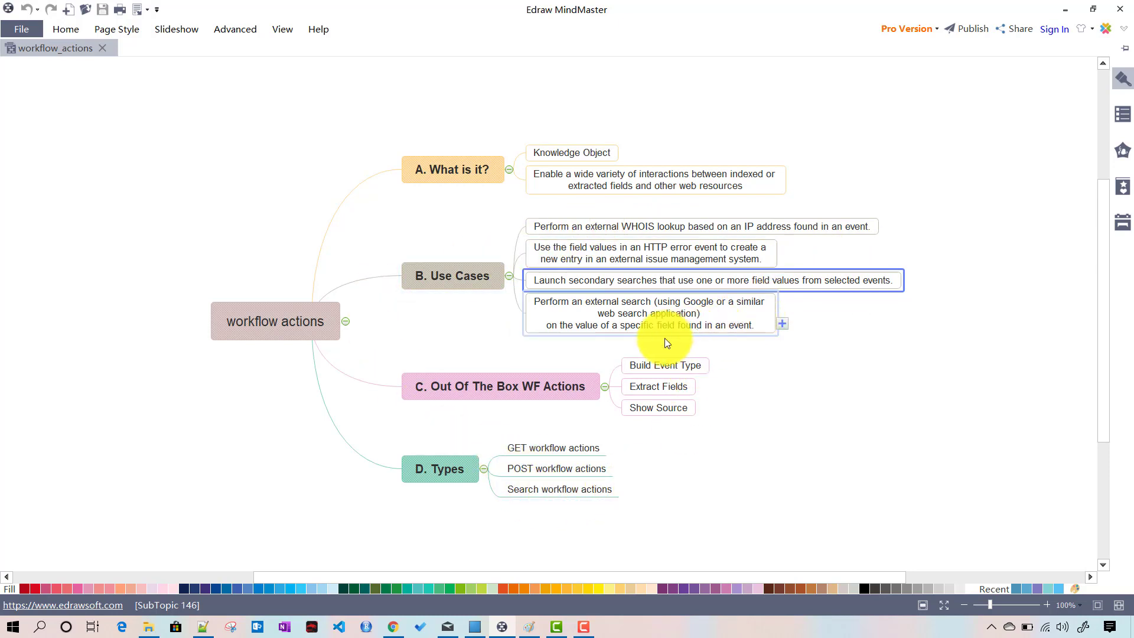
{"action": "left_click", "coordinate": [582, 312]}
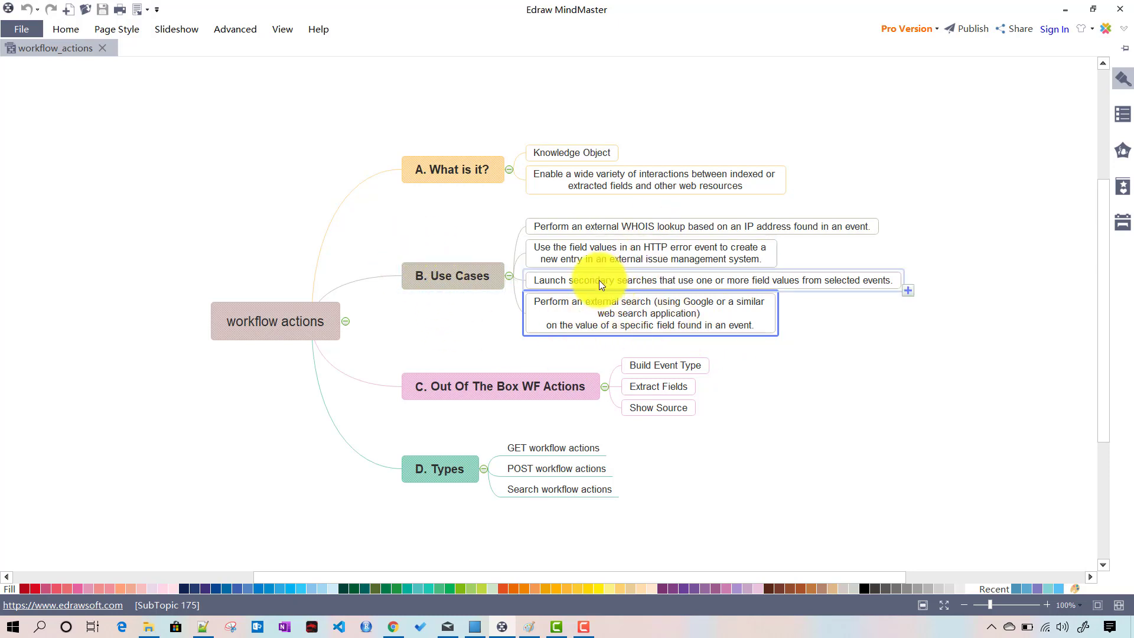
Step: Review the GET, POST and Search workflow action subtopics under the Types branch
{"action": "left_click", "coordinate": [533, 447]}
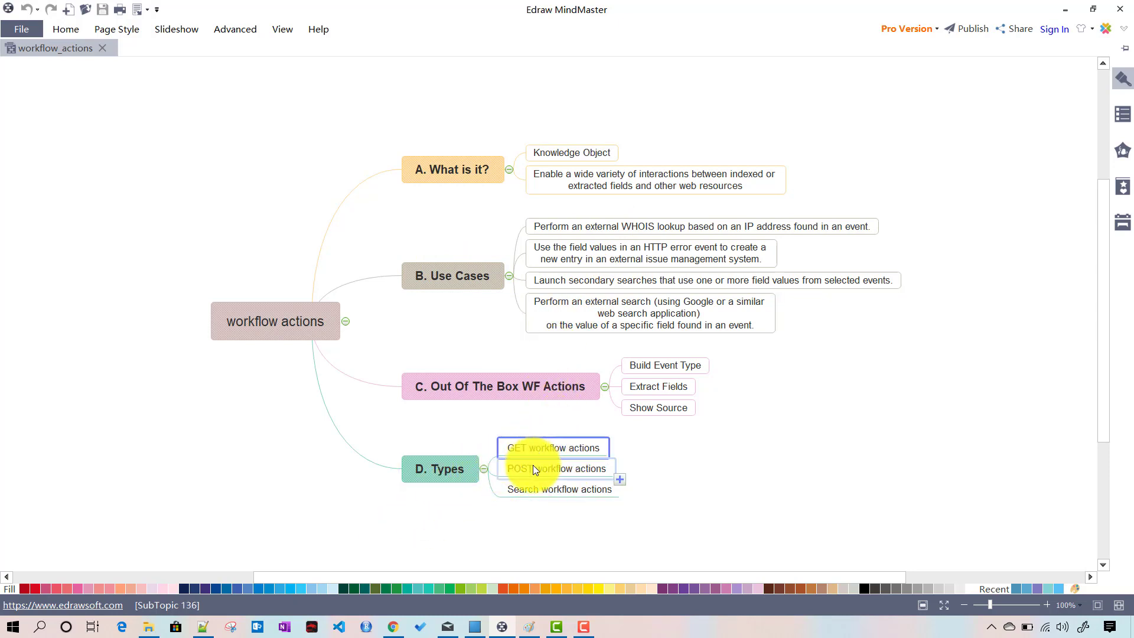
{"action": "left_click", "coordinate": [532, 466]}
{"action": "left_click", "coordinate": [533, 492]}
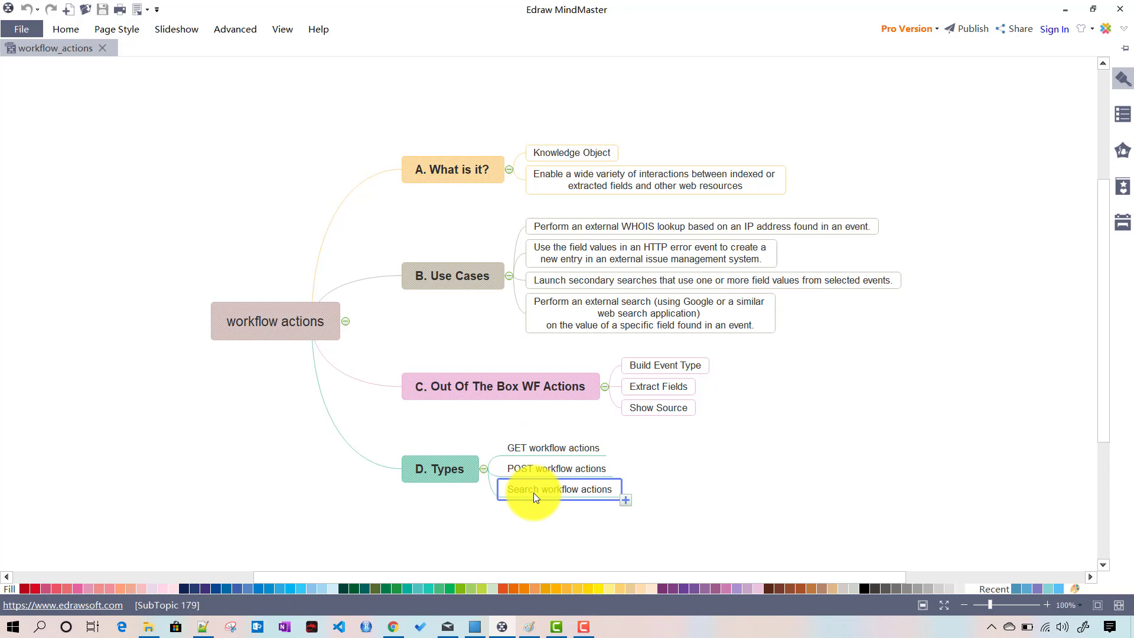
{"action": "left_click", "coordinate": [516, 446]}
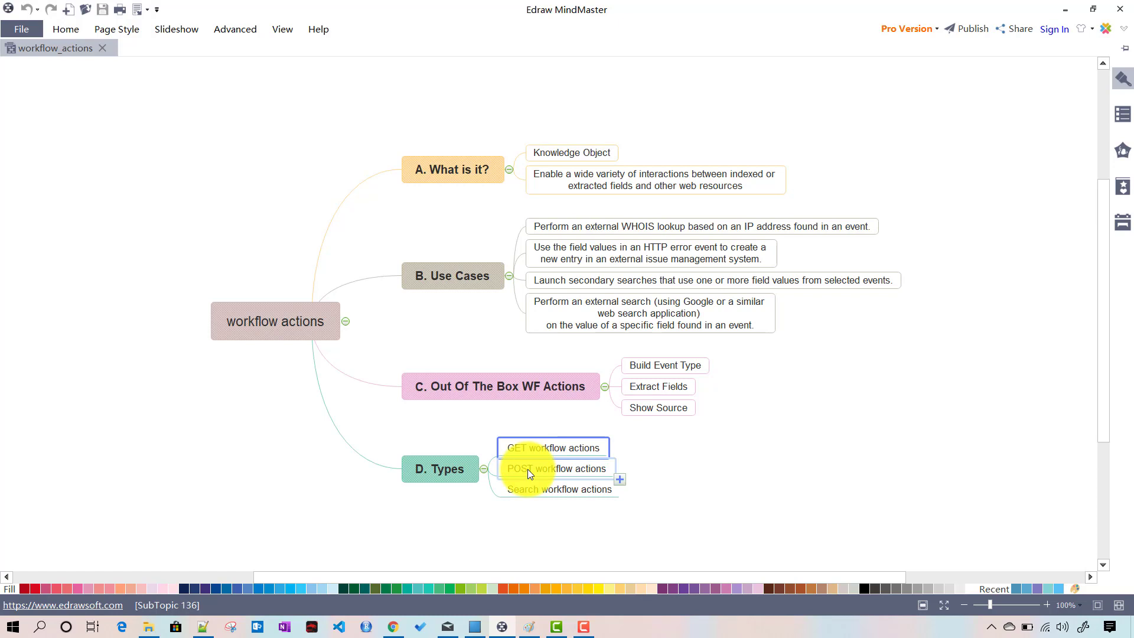
{"action": "left_click", "coordinate": [527, 469]}
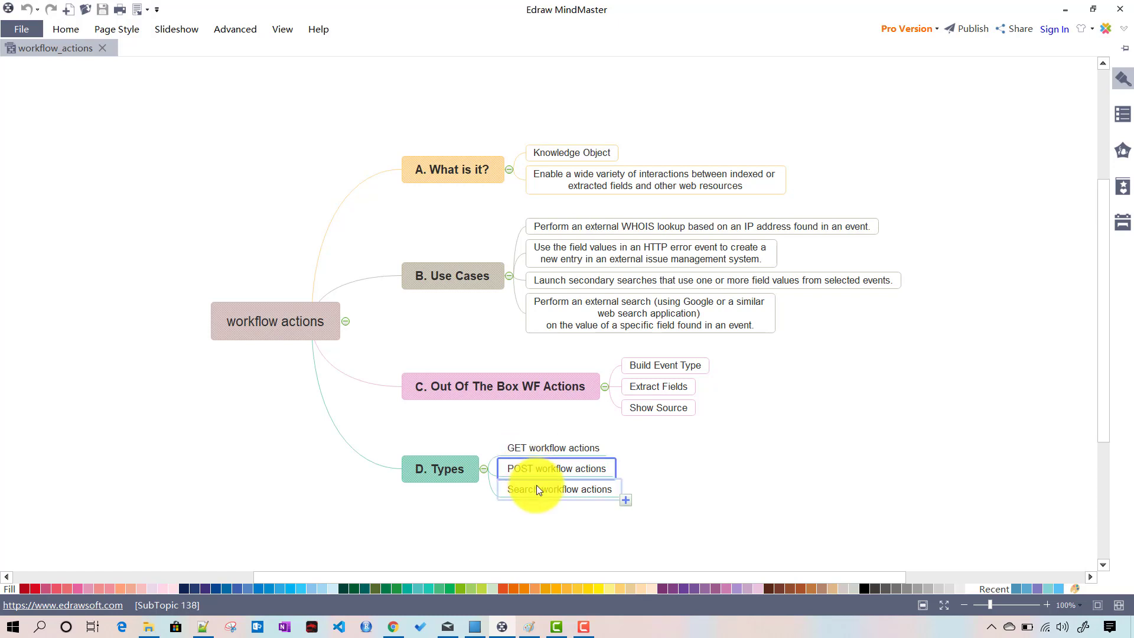
{"action": "left_click", "coordinate": [536, 485]}
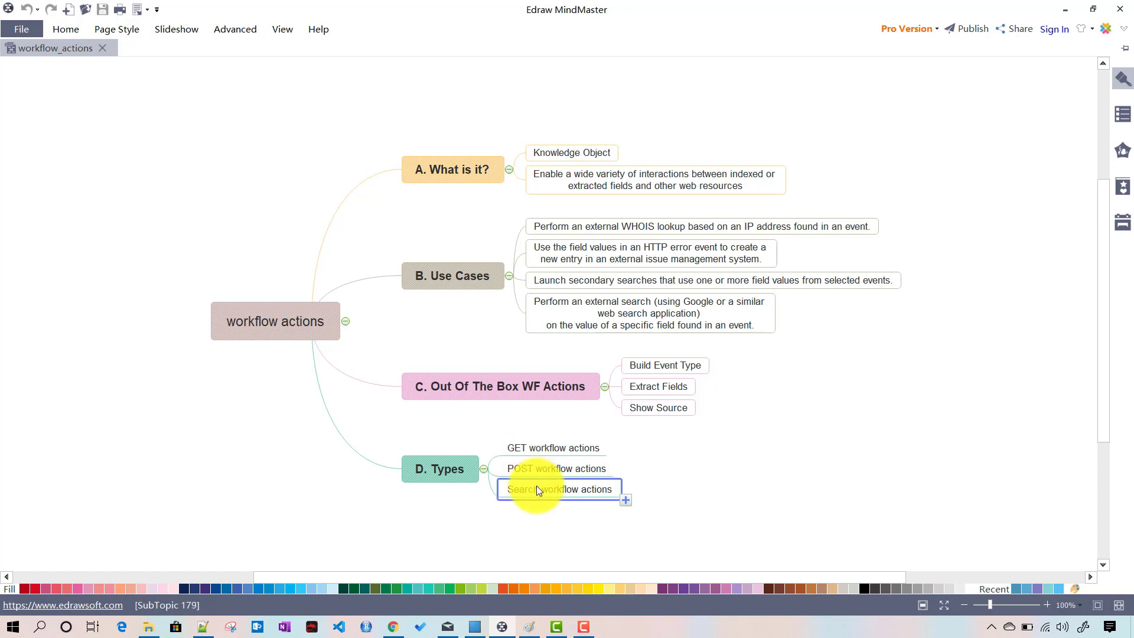
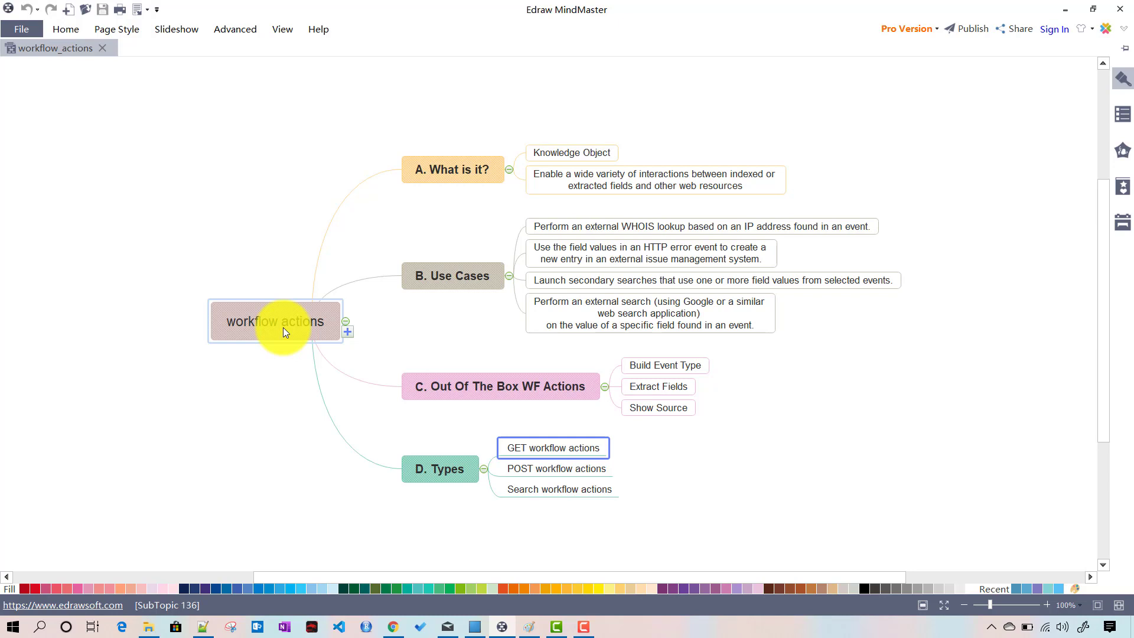
{"action": "left_click", "coordinate": [529, 470]}
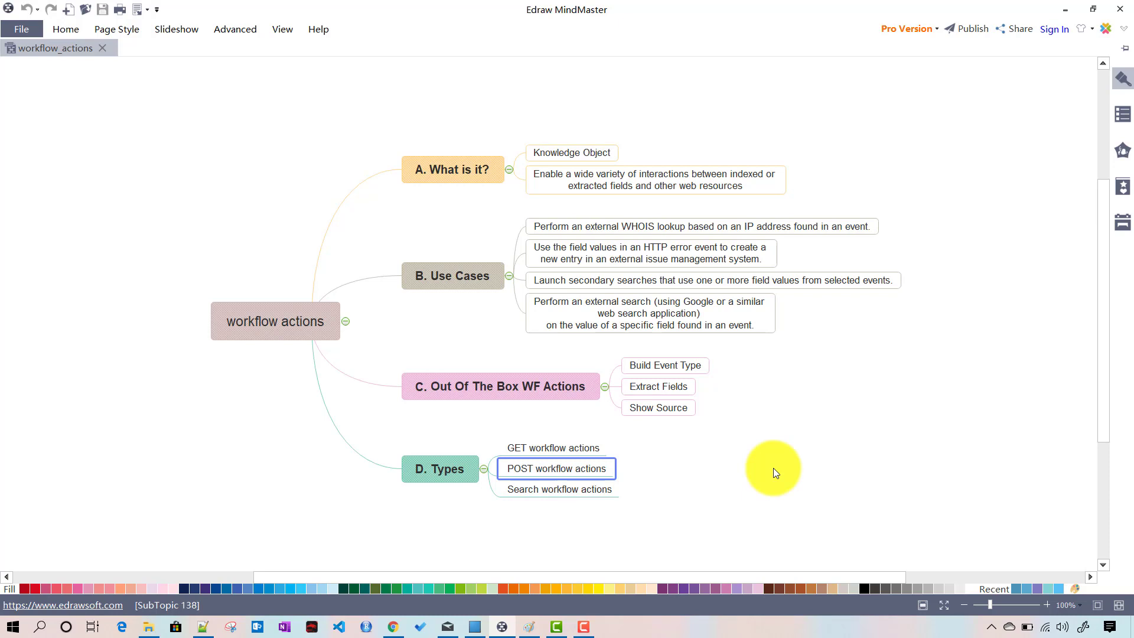
Step: Review the Build Event Type, Extract Fields and Show Source subtopics under "Out Of The Box WF Actions"
{"action": "left_click", "coordinate": [659, 366]}
{"action": "left_click", "coordinate": [661, 384]}
{"action": "left_click", "coordinate": [663, 410]}
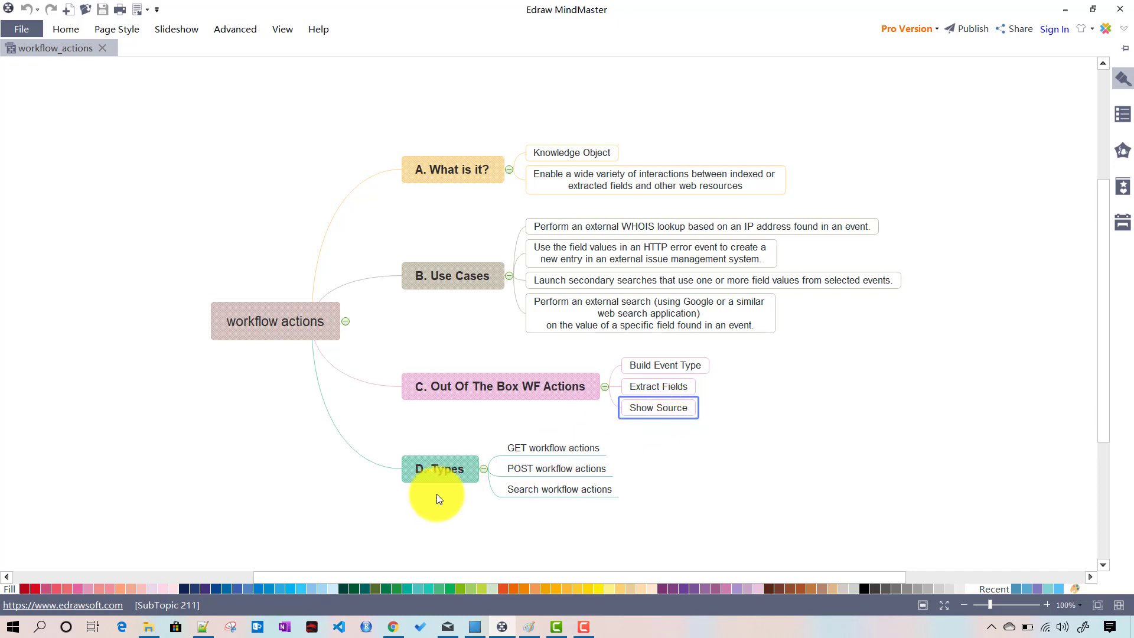
Step: Switch to the Splunk Home page in Chrome and open the workflow actions list from the Fields settings
{"action": "left_click", "coordinate": [393, 627]}
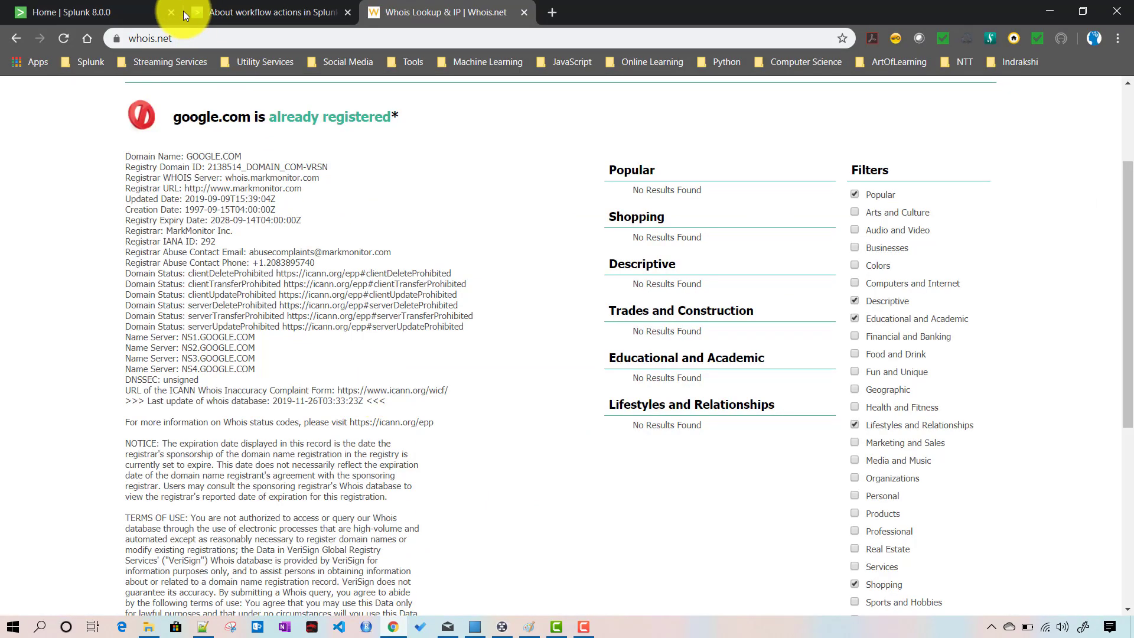
{"action": "left_click", "coordinate": [73, 22]}
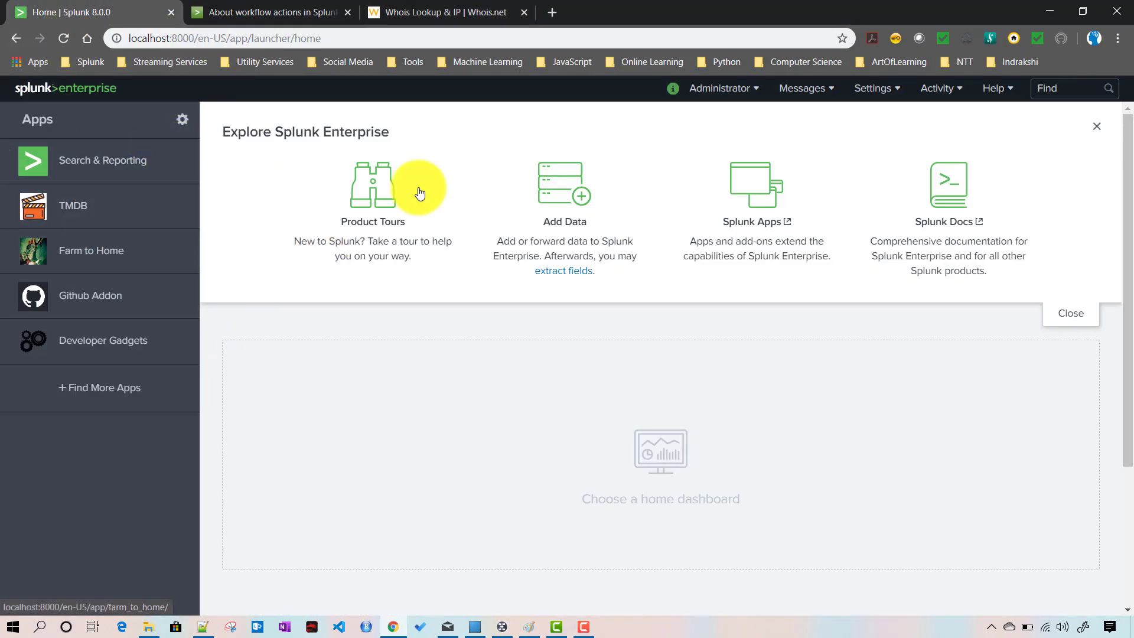
{"action": "left_click", "coordinate": [880, 90]}
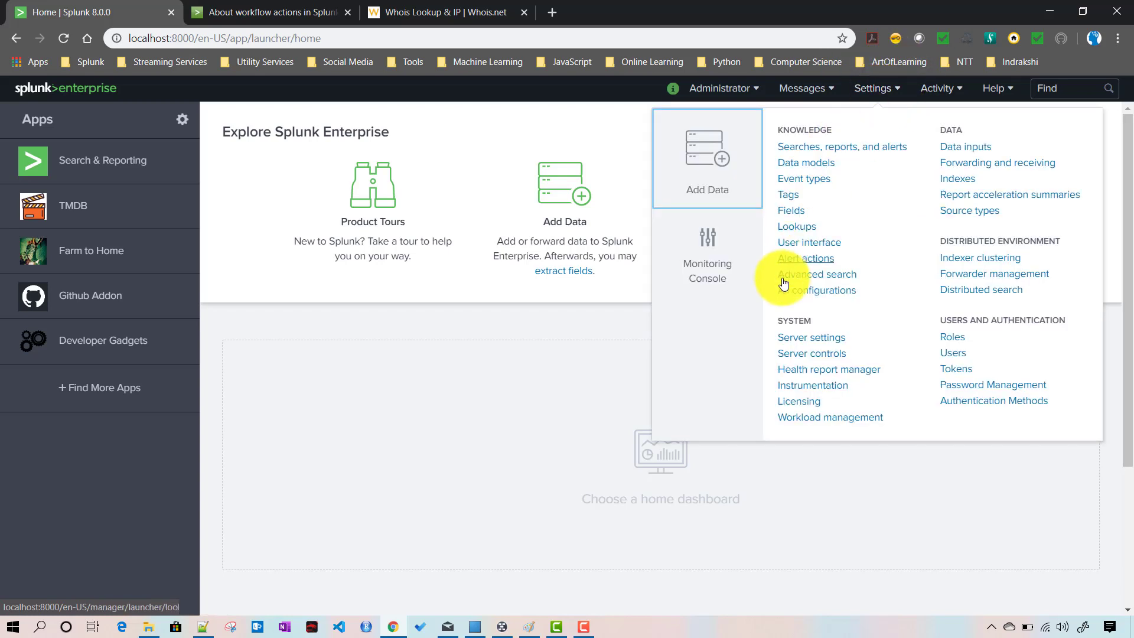
{"action": "left_click", "coordinate": [792, 212]}
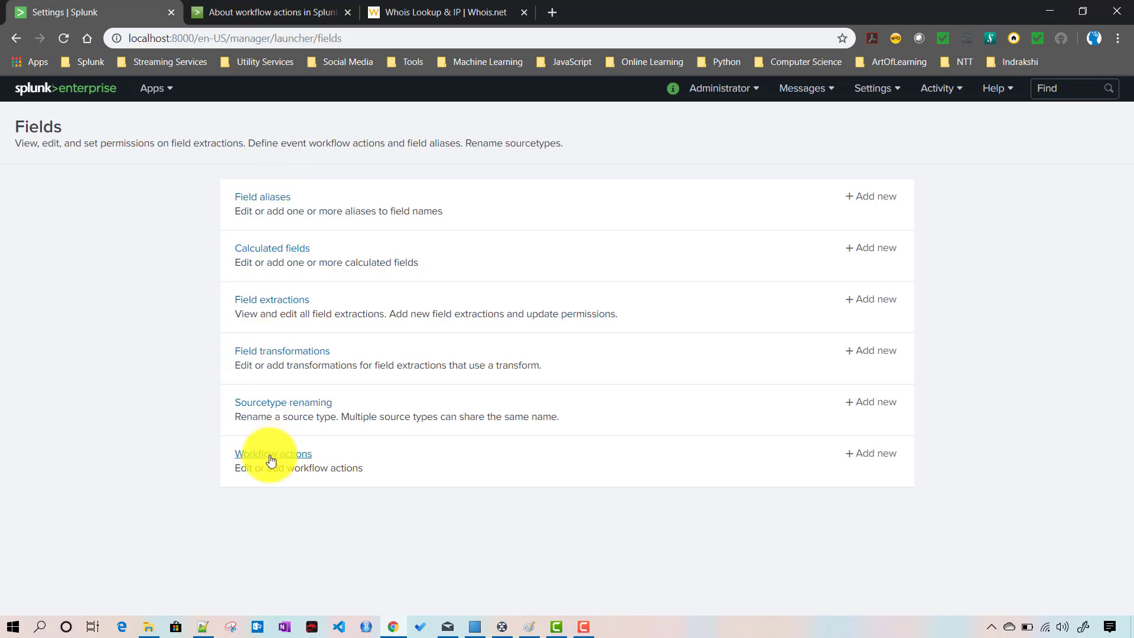
{"action": "left_click", "coordinate": [273, 455]}
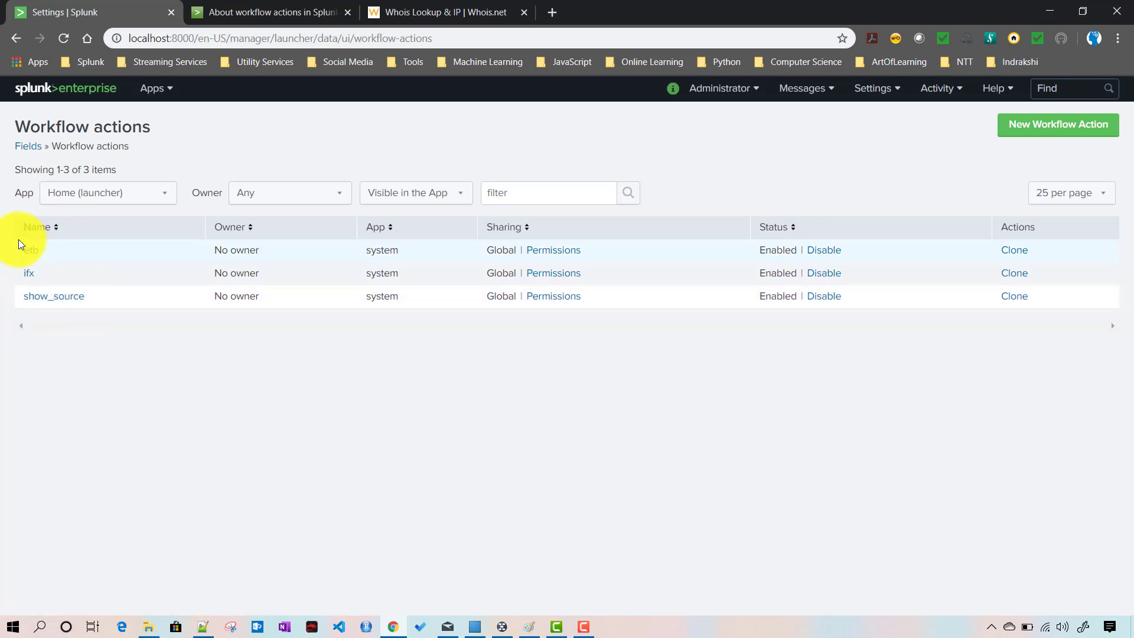
Step: Open the ifx workflow action and examine its "Extract Fields" label
{"action": "left_click", "coordinate": [29, 275]}
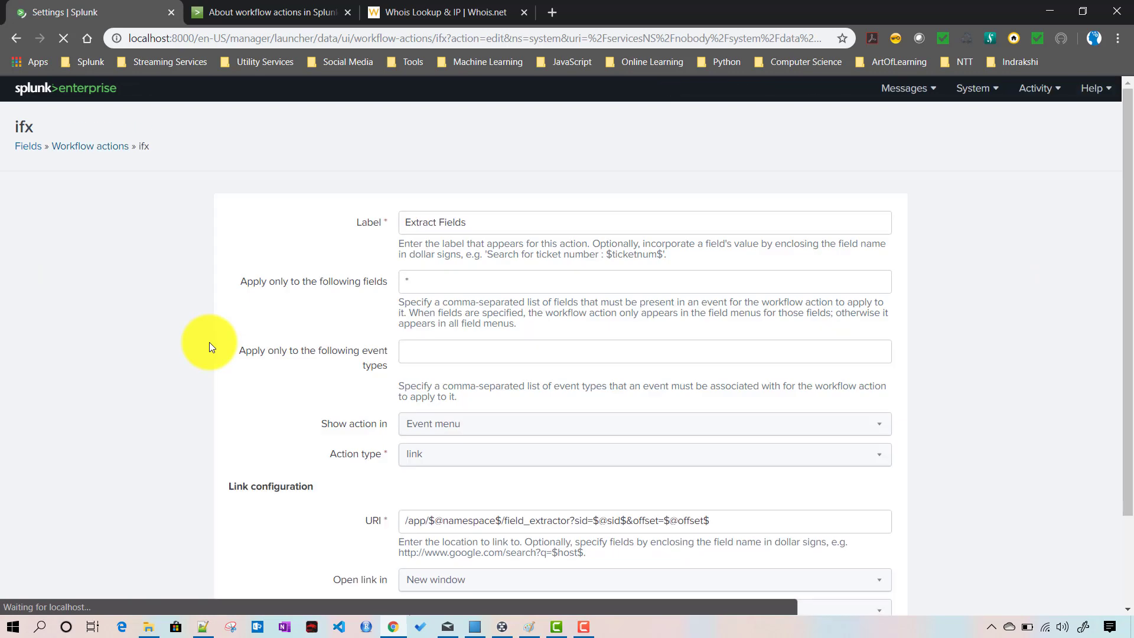
{"action": "double_click", "coordinate": [427, 221]}
{"action": "double_click", "coordinate": [449, 221]}
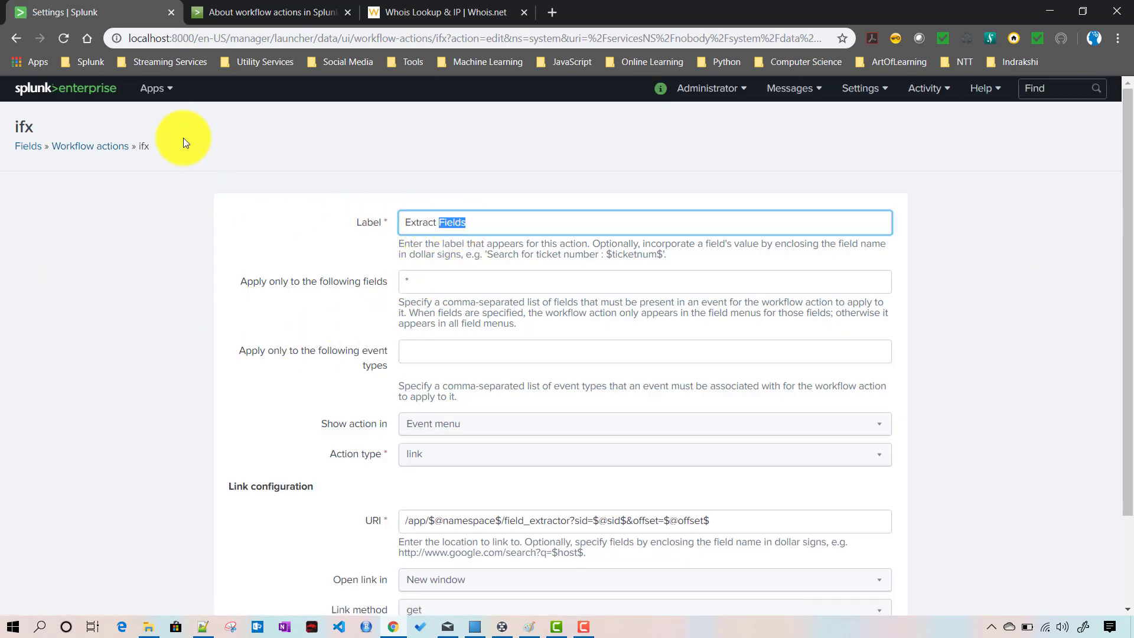
Step: Go through Search & Reporting to the TMDB app's search page
{"action": "left_click", "coordinate": [155, 94]}
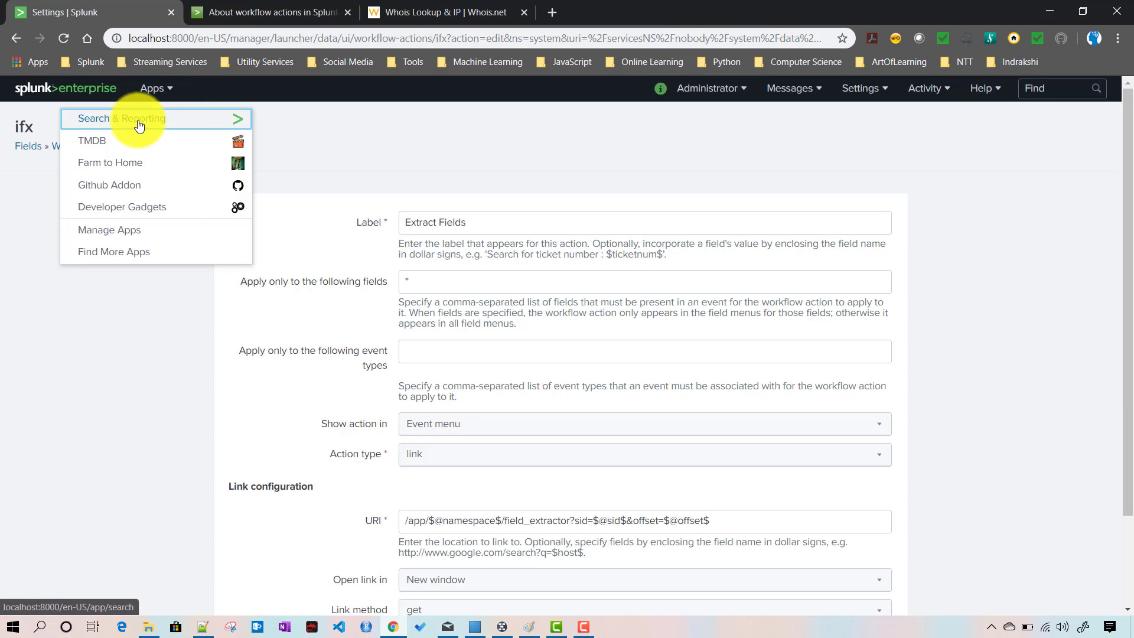
{"action": "left_click", "coordinate": [139, 123]}
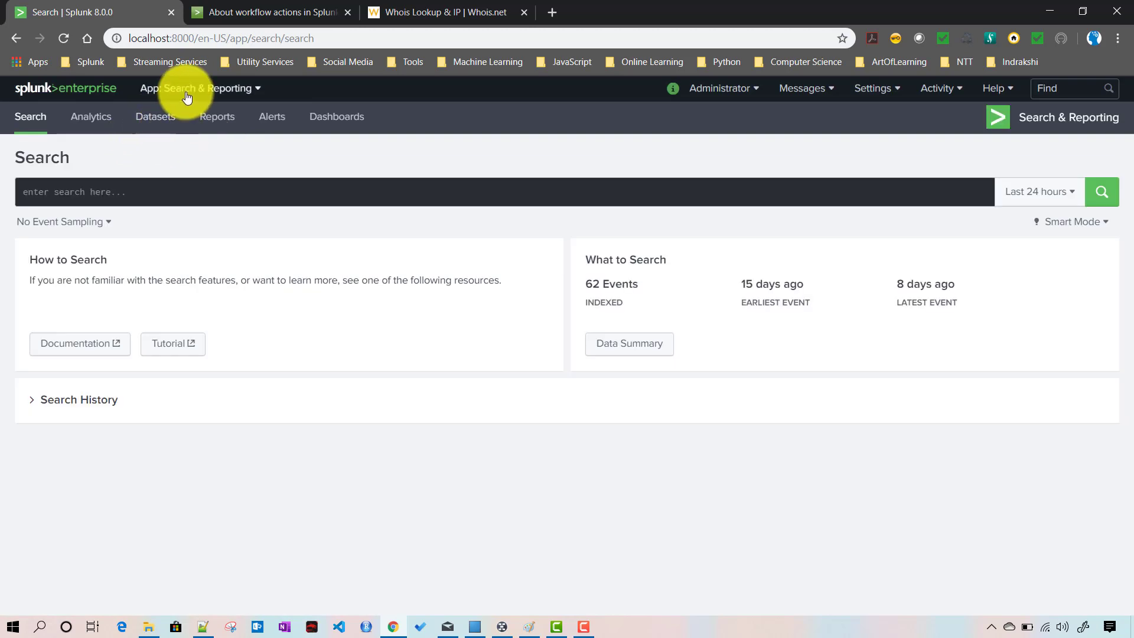
{"action": "left_click", "coordinate": [194, 88]}
{"action": "left_click", "coordinate": [175, 118]}
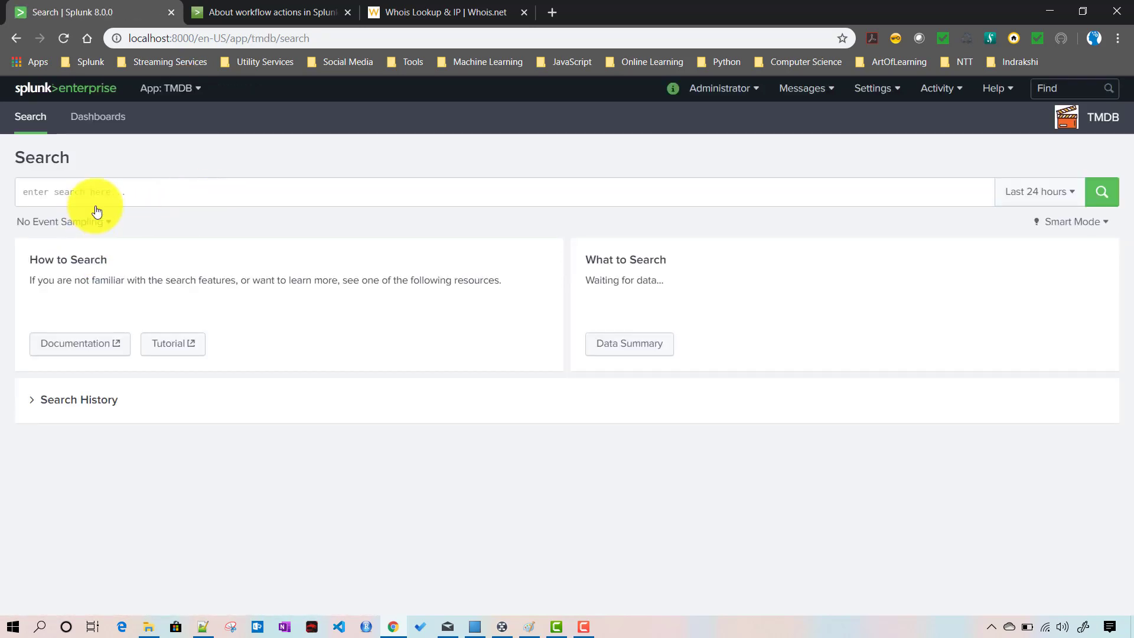
Step: Search the TMDB app for index="tmdb_index" over All time
{"action": "left_click", "coordinate": [102, 186]}
{"action": "type", "text": "index"}
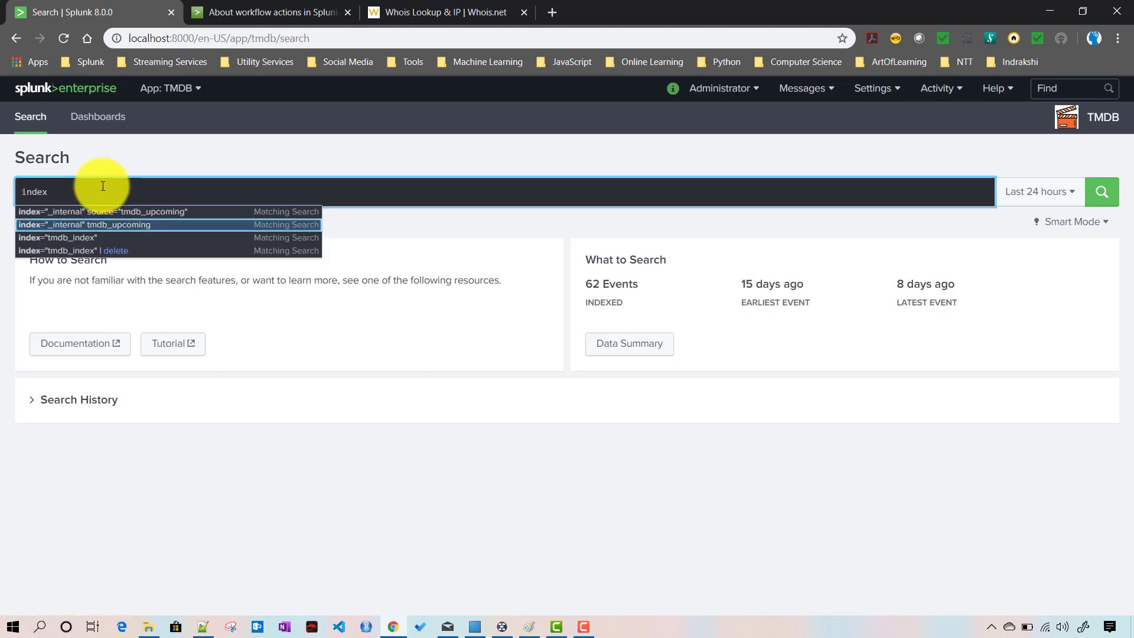
{"action": "key", "text": "Return"}
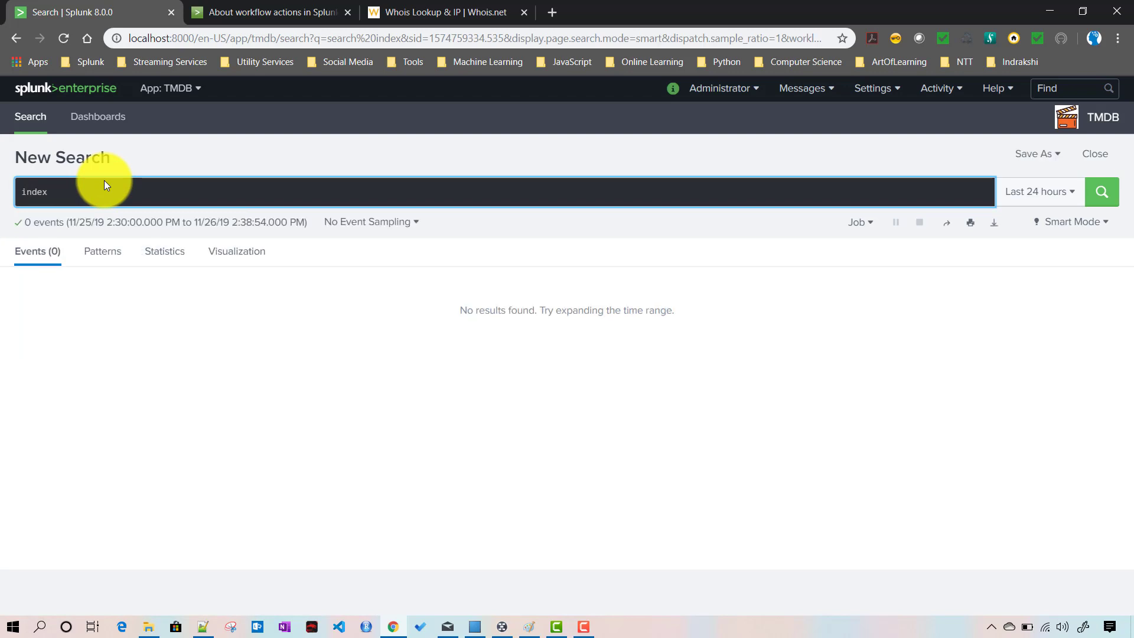
{"action": "type", "text": "=tmd"}
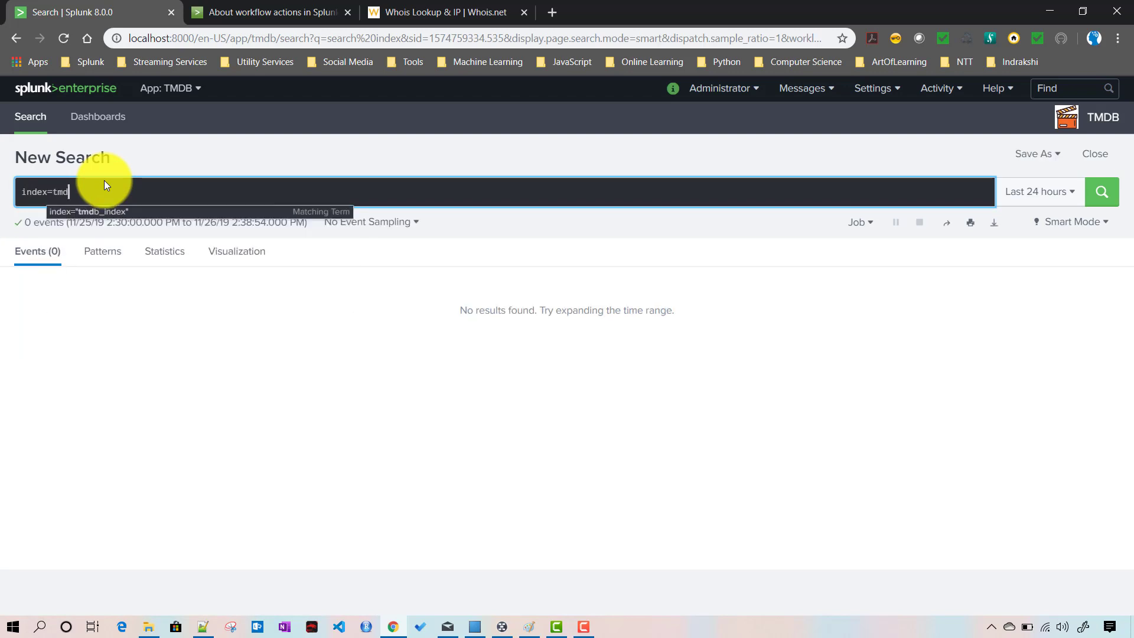
{"action": "key", "text": "Down"}
{"action": "key", "text": "Return"}
{"action": "left_click", "coordinate": [1030, 198]}
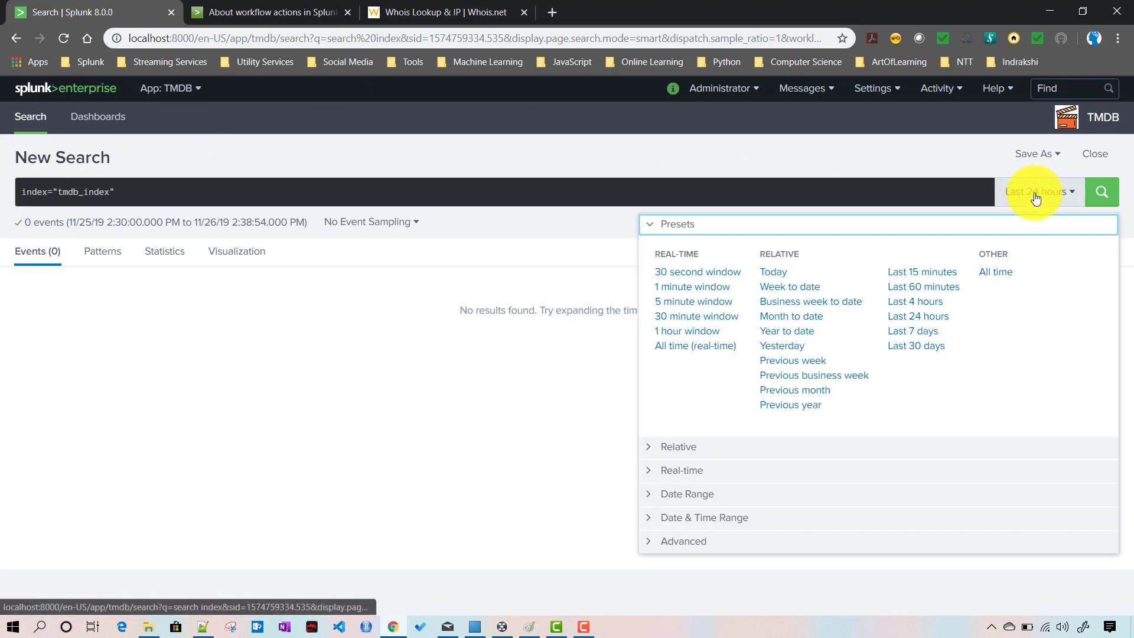
{"action": "left_click", "coordinate": [998, 271]}
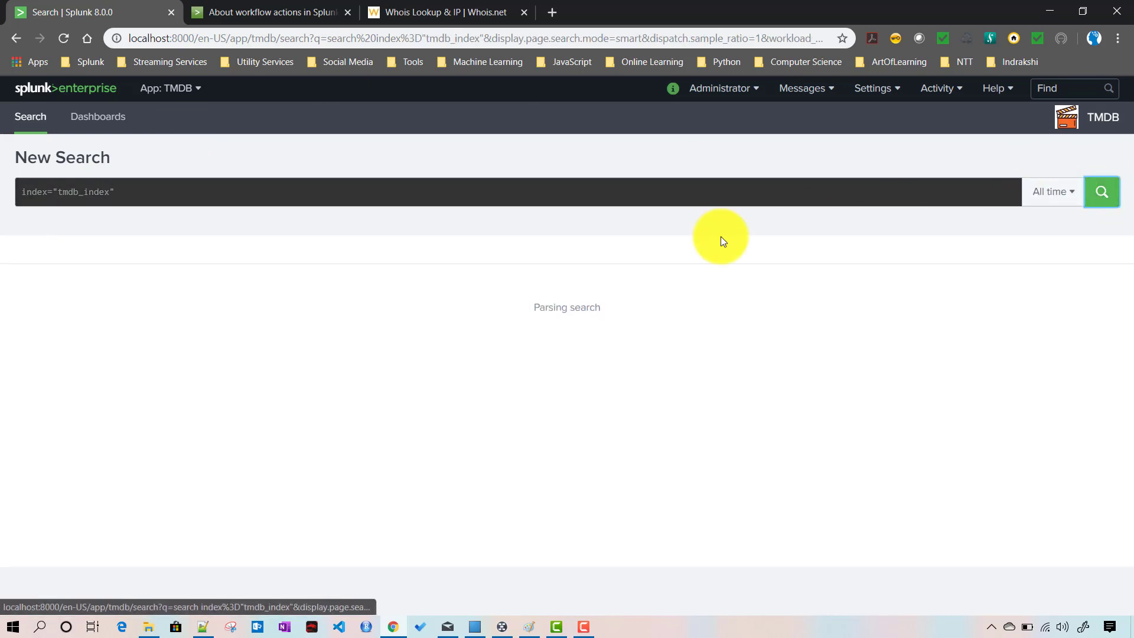
Step: Expand the first event in the search results and review its movie fields and values
{"action": "scroll", "coordinate": [317, 372], "scroll_direction": "down", "scroll_amount": 5}
{"action": "left_click", "coordinate": [219, 189]}
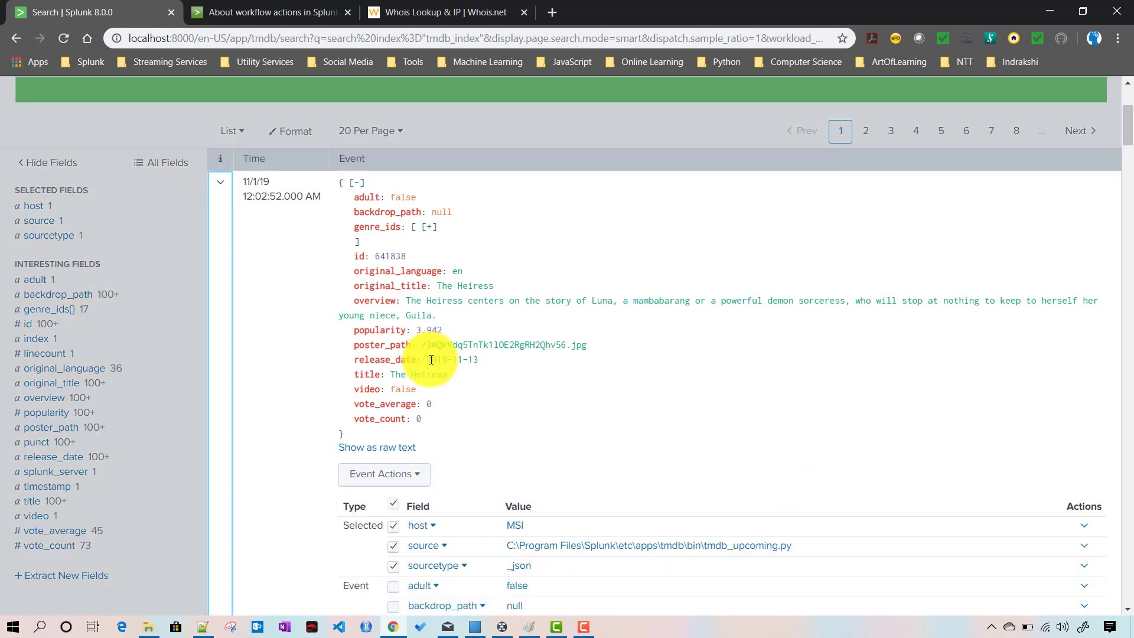
{"action": "scroll", "coordinate": [433, 357], "scroll_direction": "down", "scroll_amount": 1}
{"action": "scroll", "coordinate": [246, 299], "scroll_direction": "up", "scroll_amount": 2}
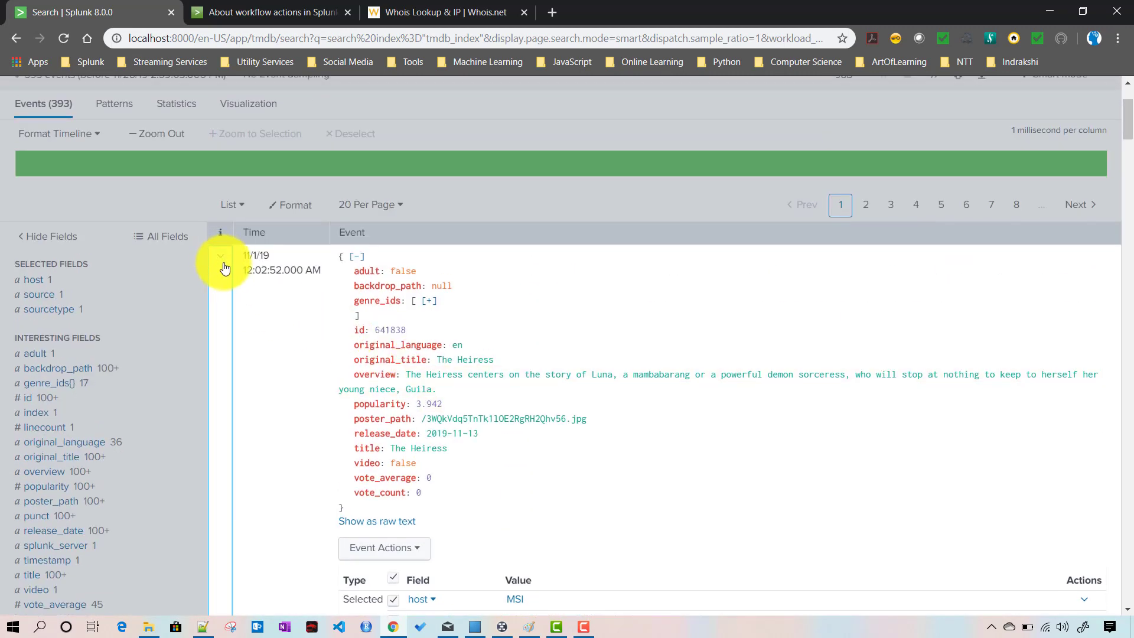
{"action": "scroll", "coordinate": [427, 330], "scroll_direction": "down", "scroll_amount": 1}
{"action": "scroll", "coordinate": [427, 329], "scroll_direction": "down", "scroll_amount": 2}
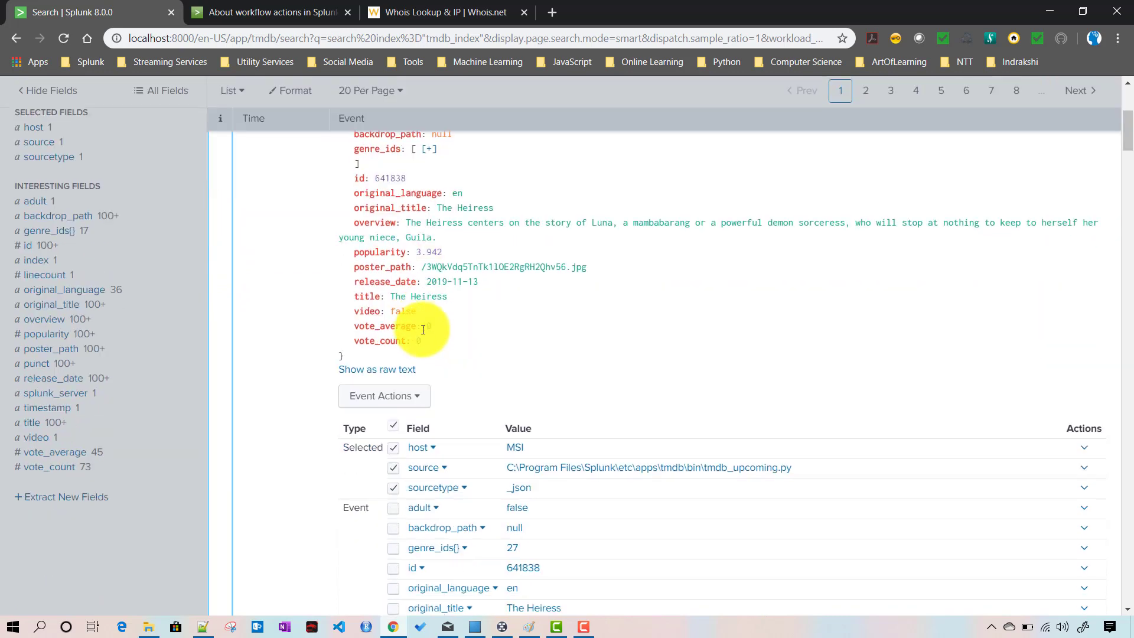
Step: Run the Extract Fields action on the expanded event, view the field extractor and close it
{"action": "left_click", "coordinate": [368, 402]}
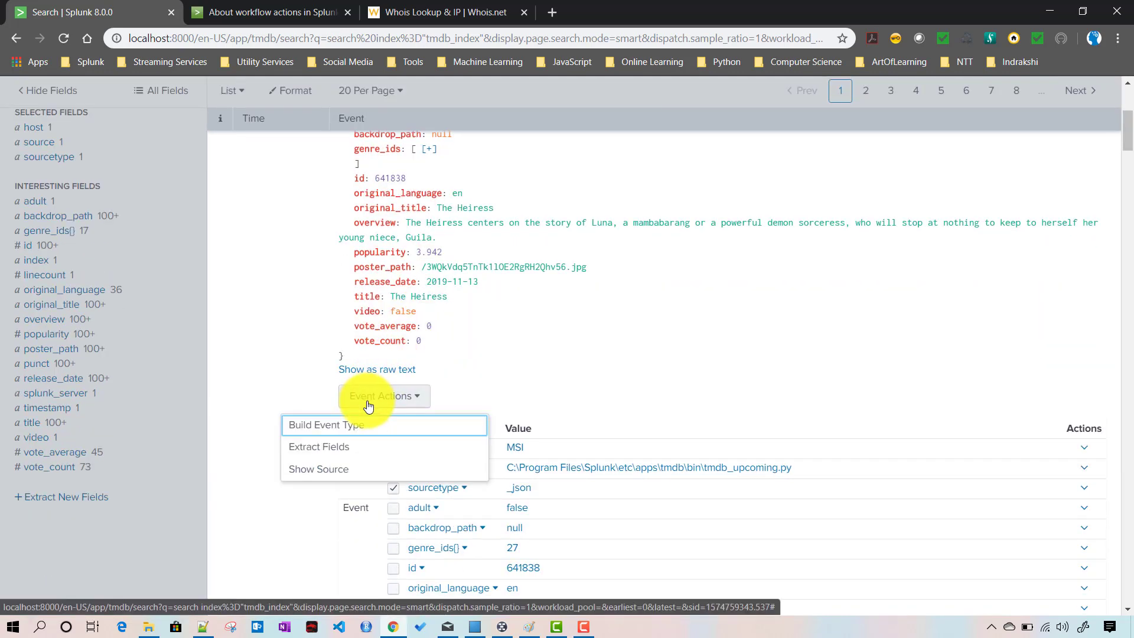
{"action": "left_click", "coordinate": [319, 449]}
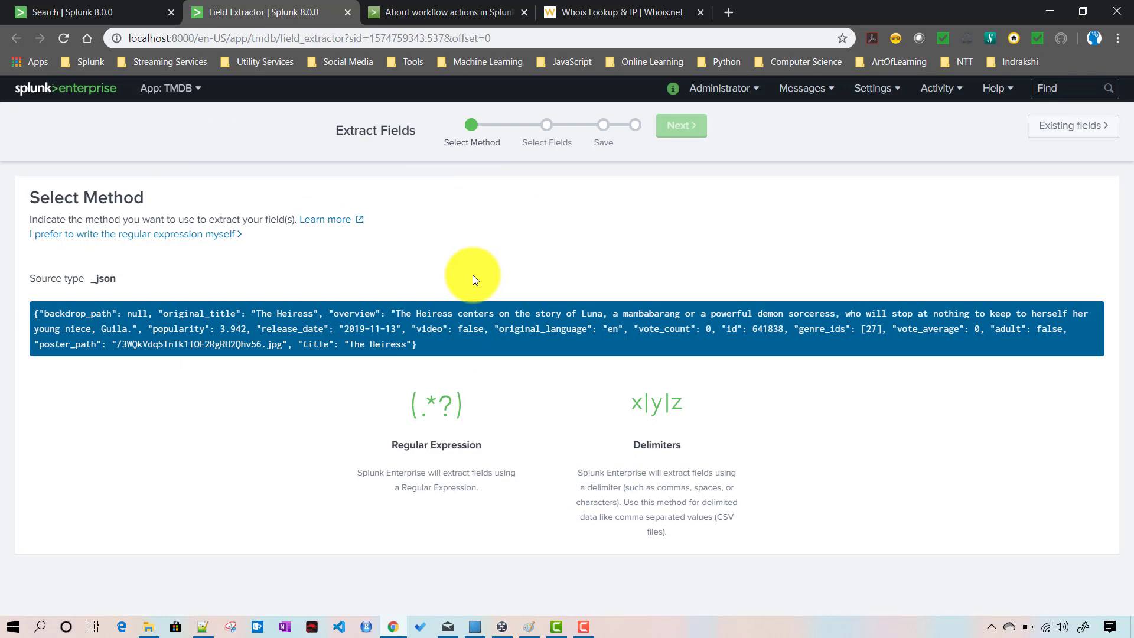
{"action": "left_click", "coordinate": [346, 12]}
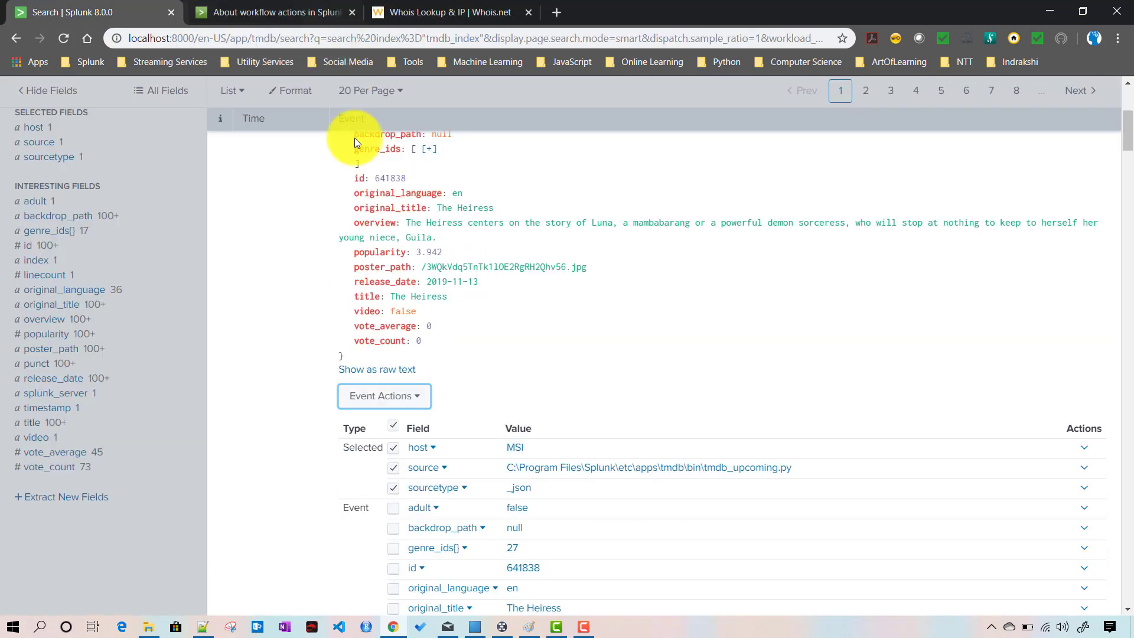
Step: Run the Show Source action on the expanded event, close the source view and review the available event actions again
{"action": "left_click", "coordinate": [375, 396]}
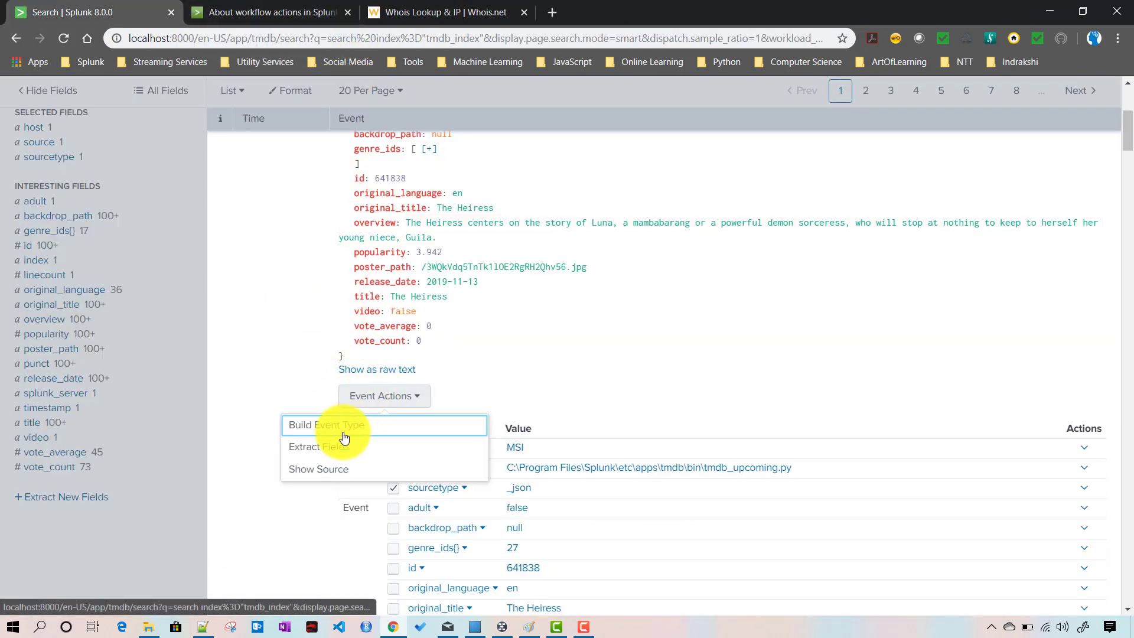
{"action": "left_click", "coordinate": [319, 469]}
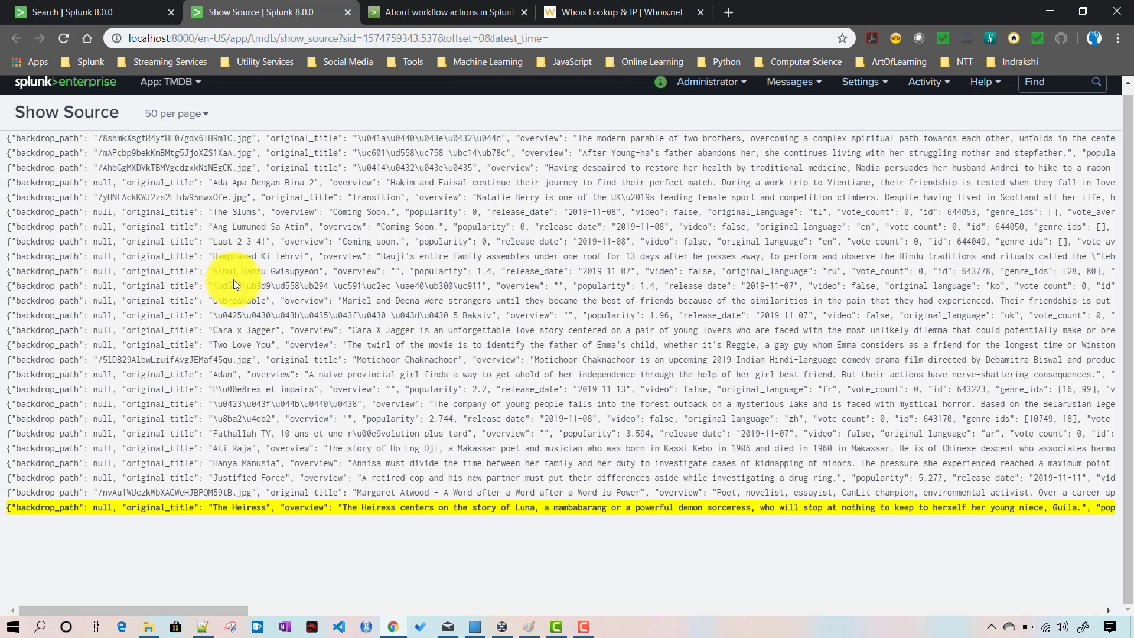
{"action": "left_click", "coordinate": [347, 11]}
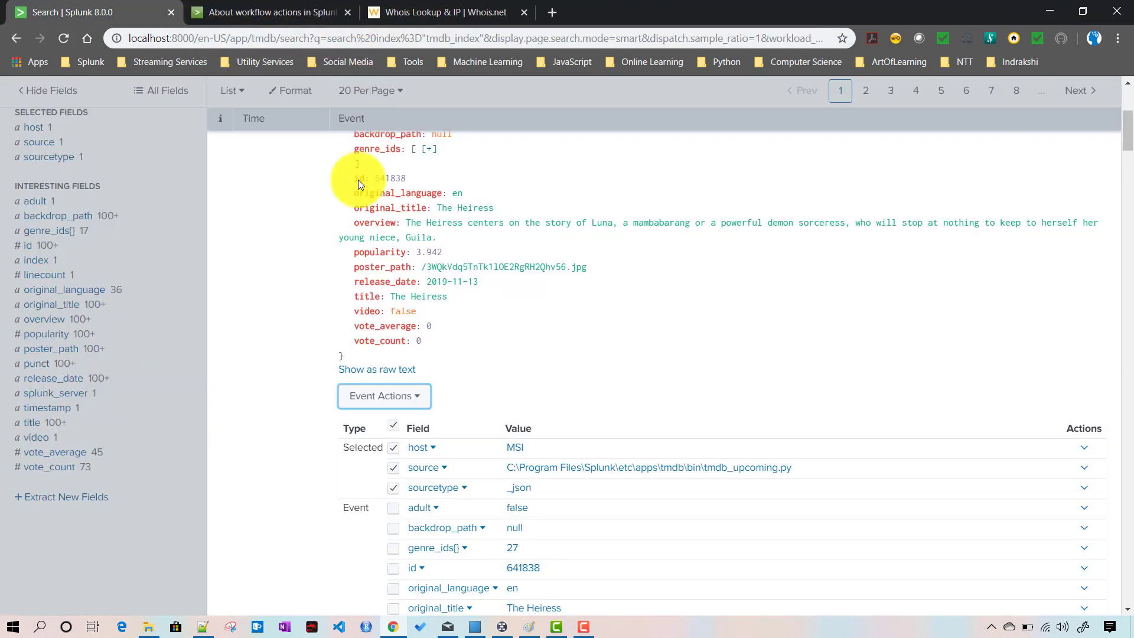
{"action": "left_click", "coordinate": [372, 405]}
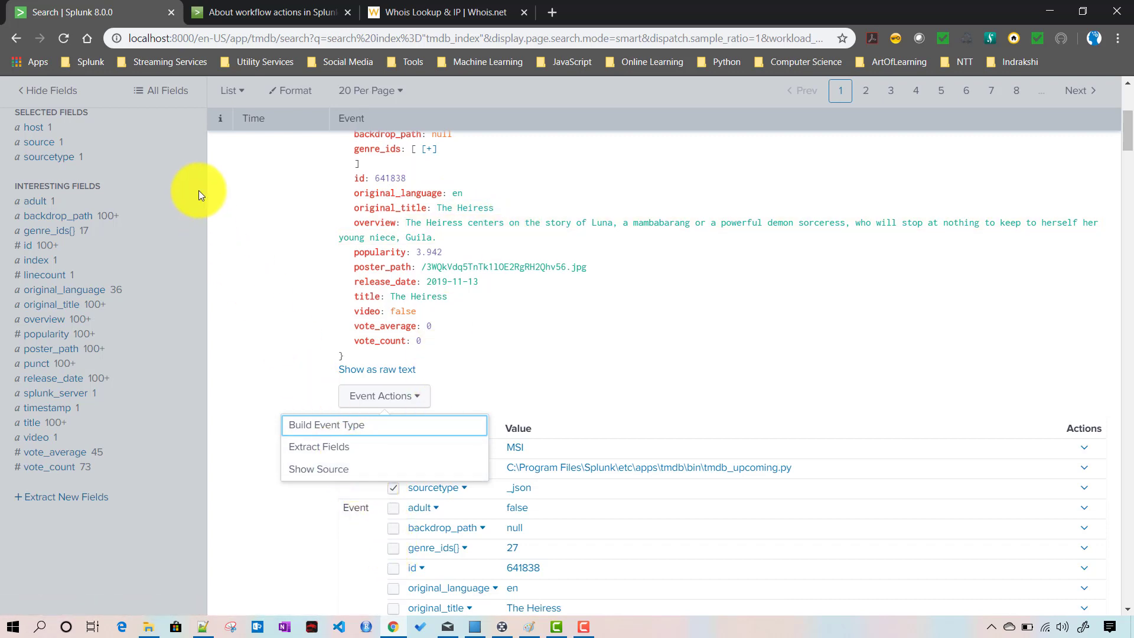
{"action": "scroll", "coordinate": [234, 365], "scroll_direction": "up", "scroll_amount": 5}
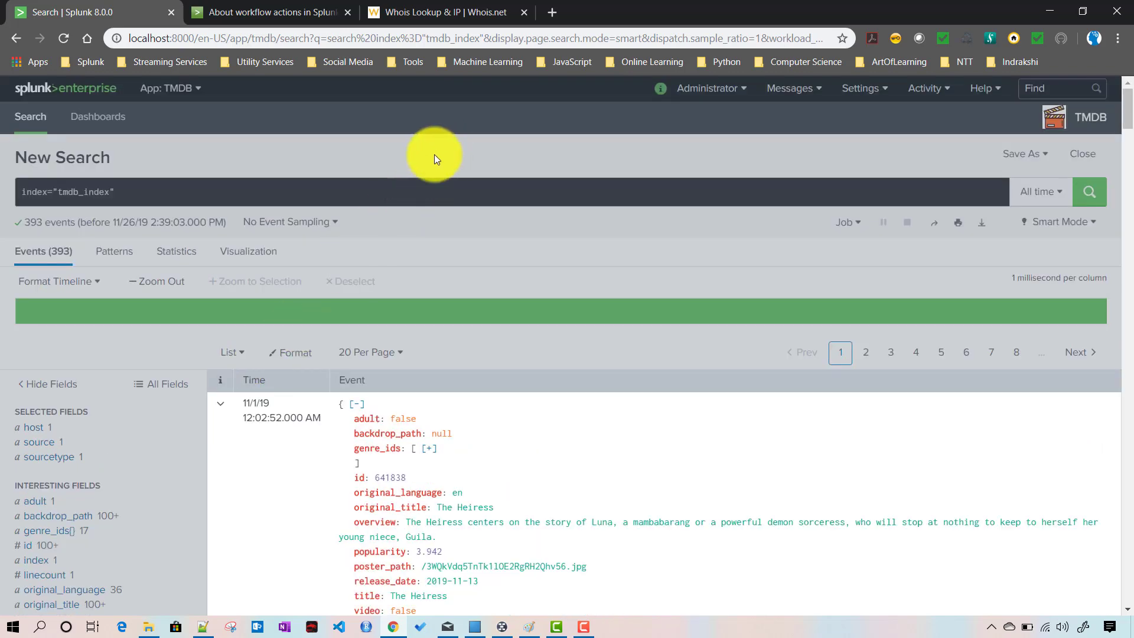
{"action": "left_click", "coordinate": [434, 154]}
Step: Start a new workflow action for the TMDB app from the workflow actions in the Fields settings
{"action": "left_click", "coordinate": [866, 95]}
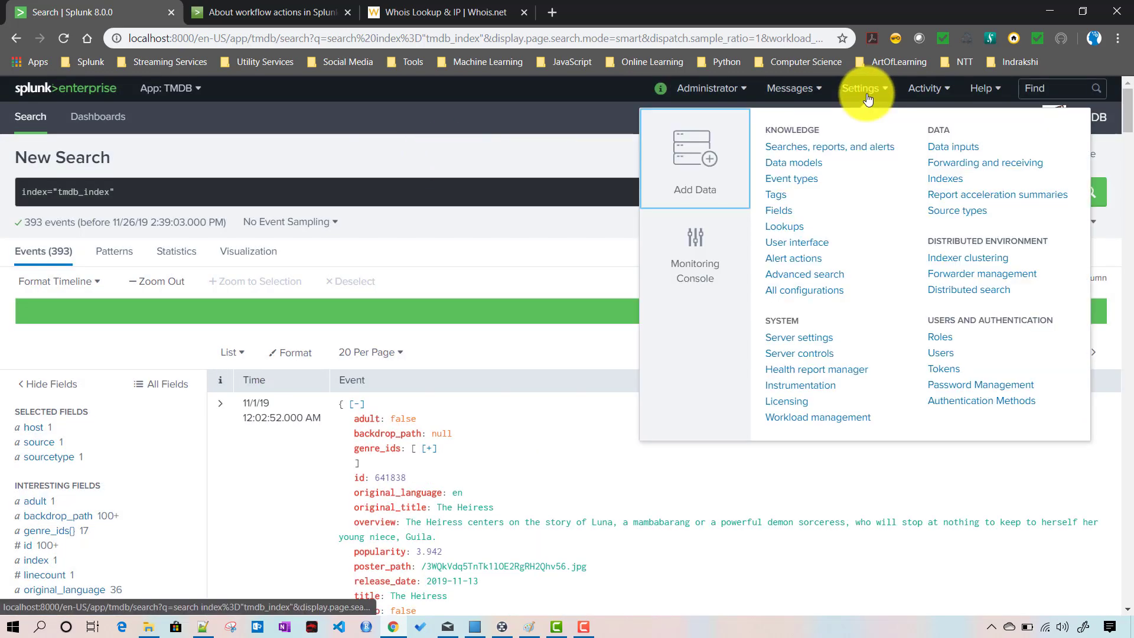
{"action": "left_click", "coordinate": [770, 214]}
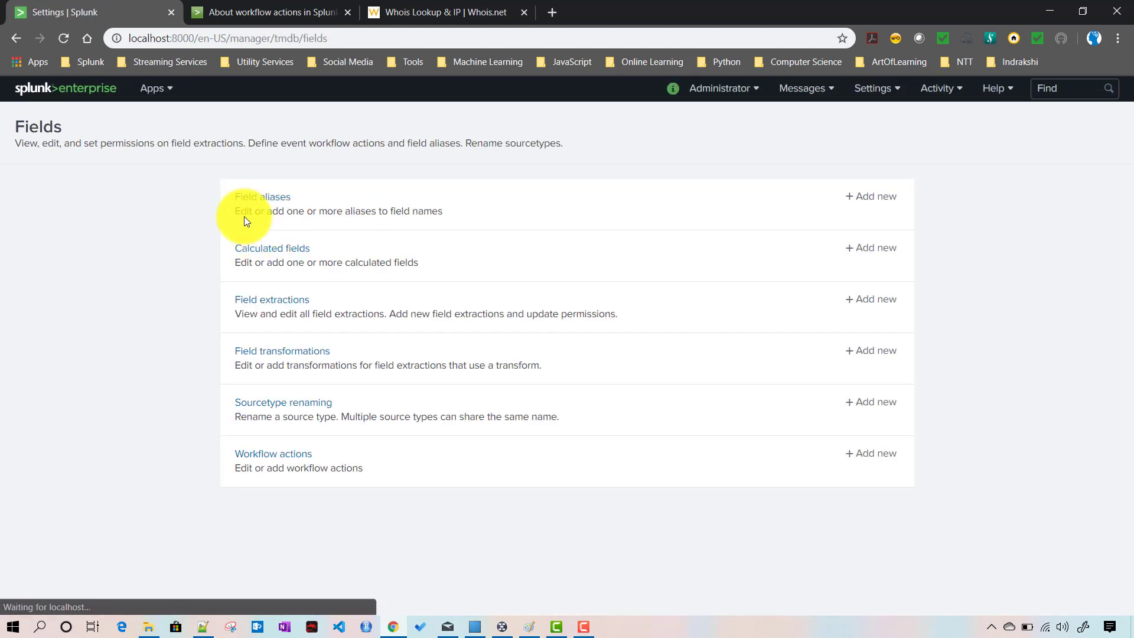
{"action": "left_click", "coordinate": [265, 455]}
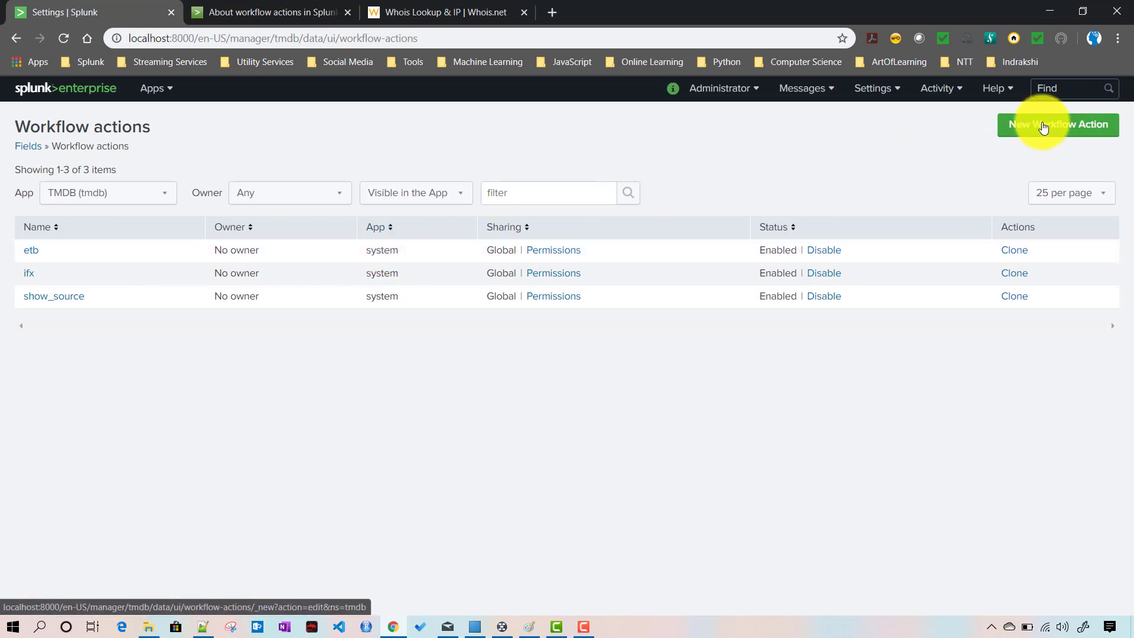
{"action": "left_click", "coordinate": [1043, 128]}
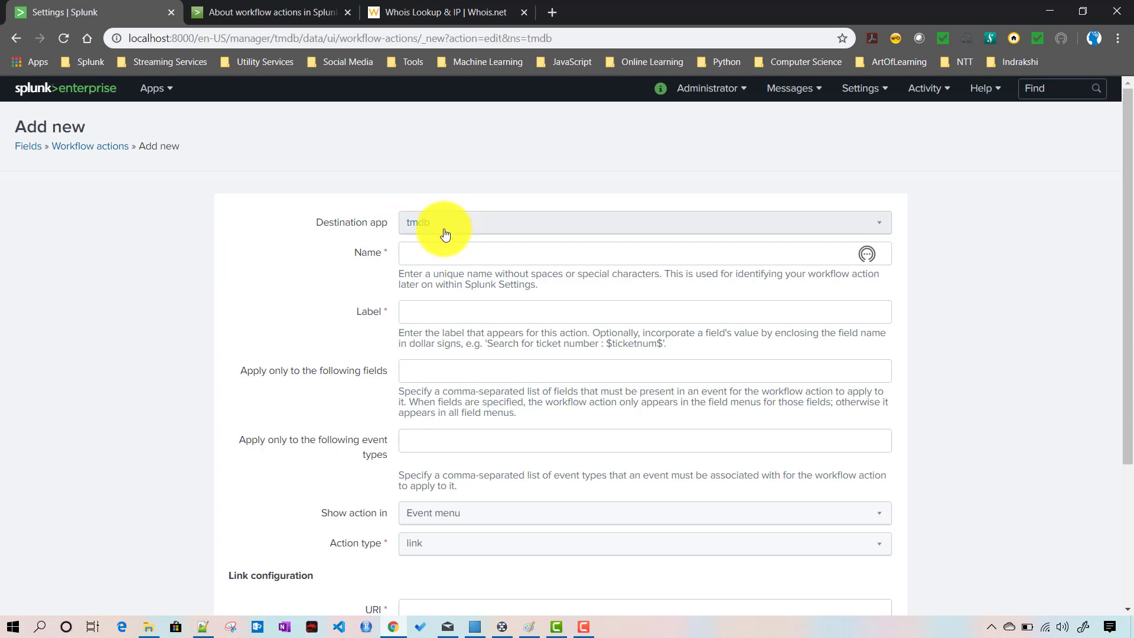
Step: Name the new workflow action moviegooglesearch and give it the label "Google Search"
{"action": "left_click", "coordinate": [430, 253]}
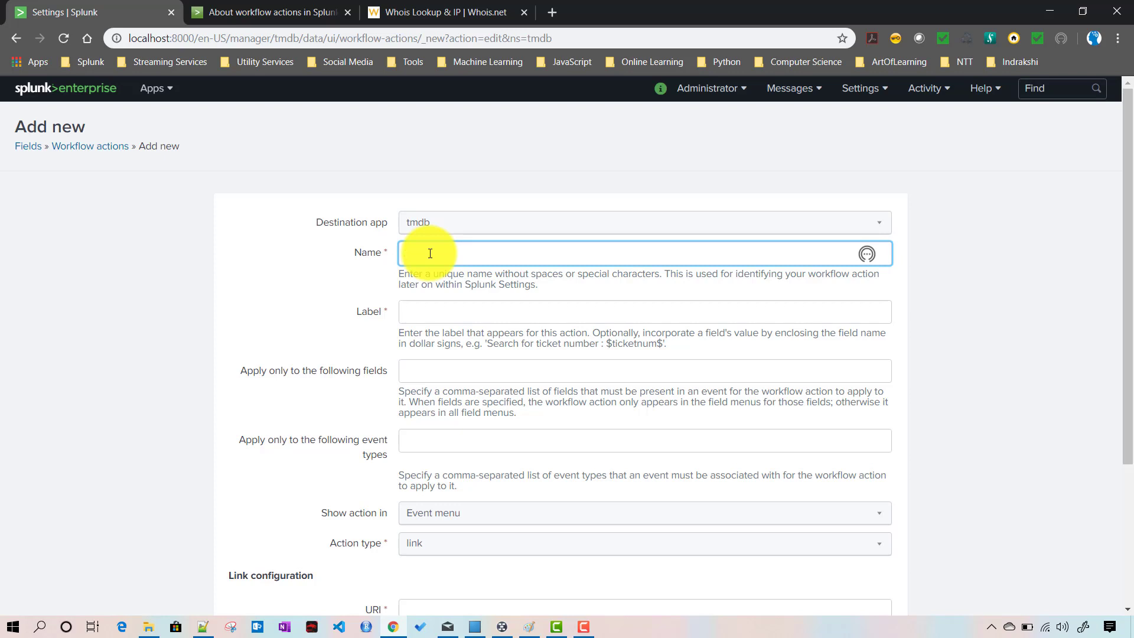
{"action": "type", "text": "moviegooglesearch"}
{"action": "left_click", "coordinate": [437, 316]}
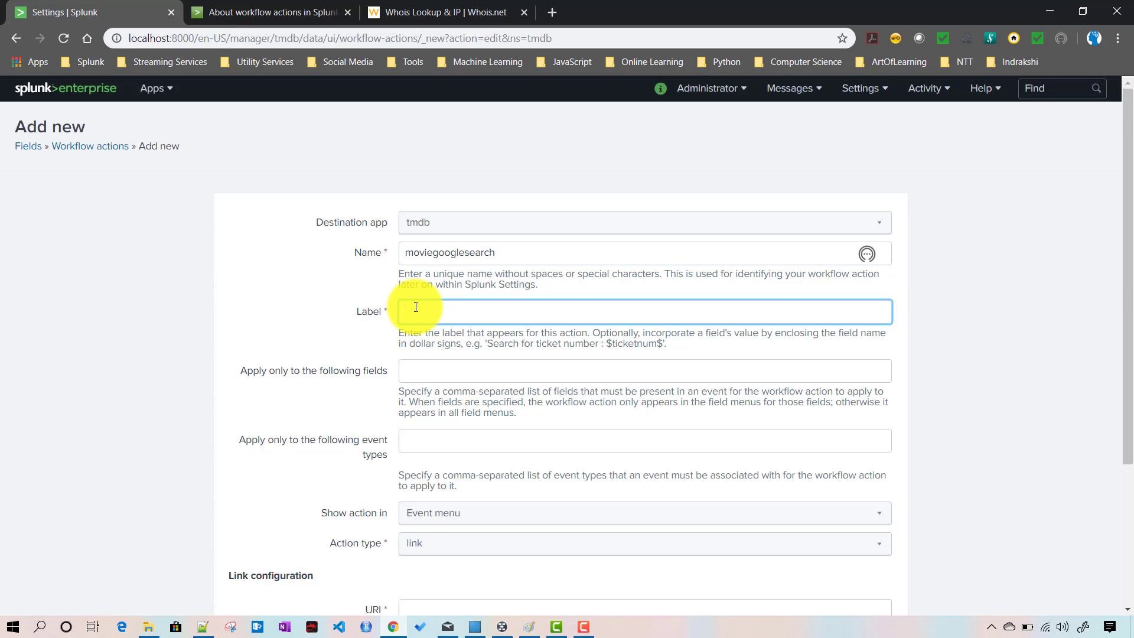
{"action": "type", "text": "Google Search"}
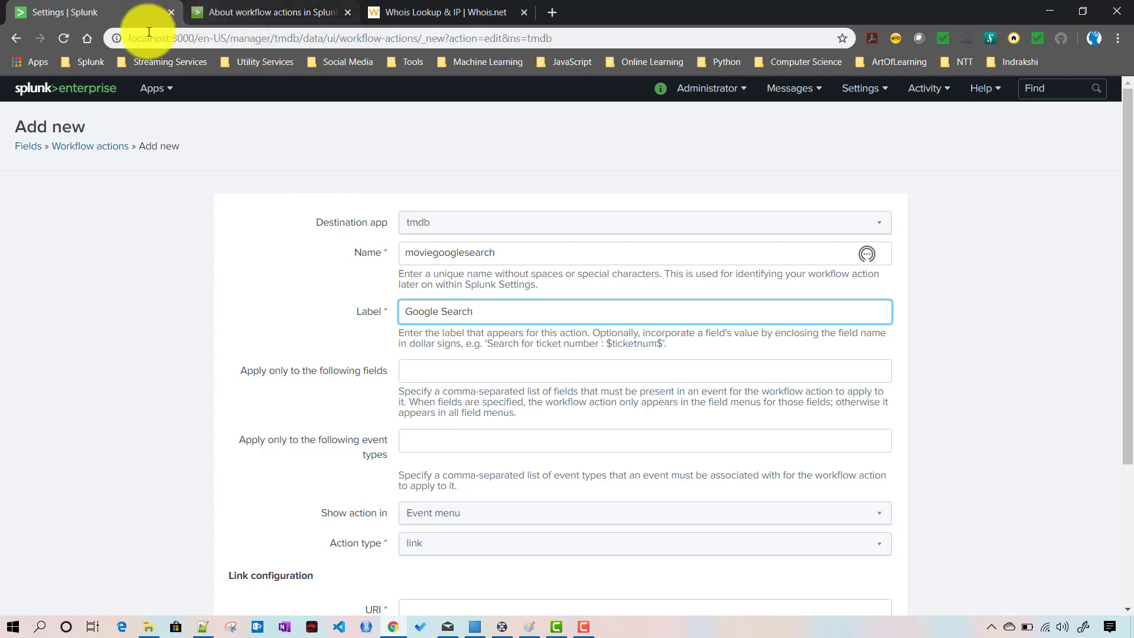
Step: Open the TMDB app in a separate browser tab, keeping the workflow action form open
{"action": "left_click", "coordinate": [156, 94]}
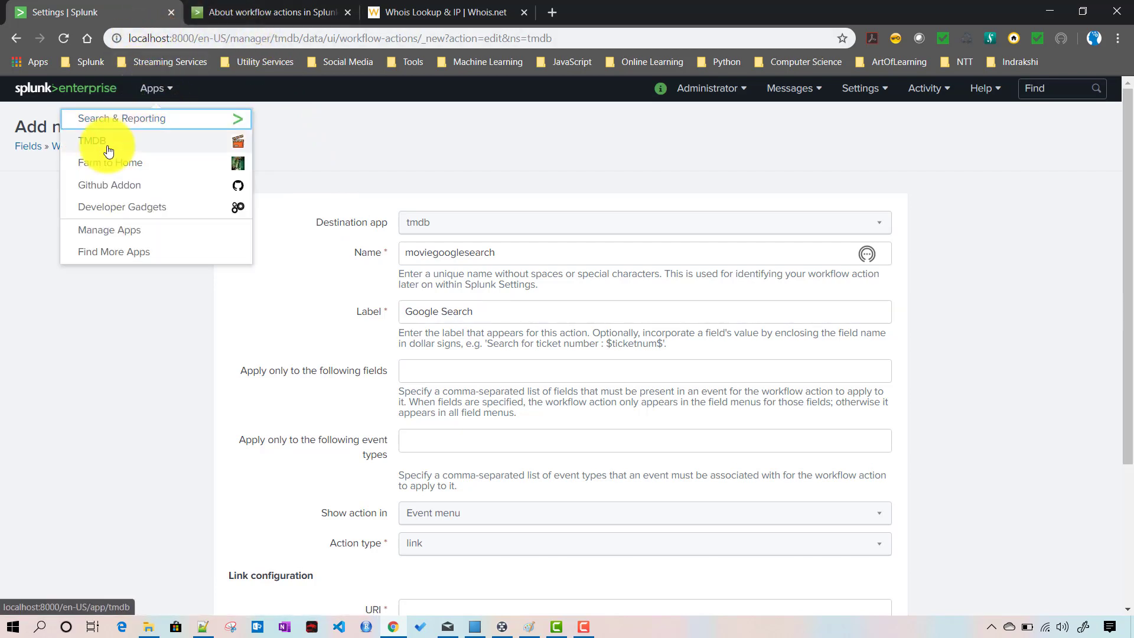
{"action": "middle_click", "coordinate": [189, 140]}
{"action": "left_click", "coordinate": [242, 18]}
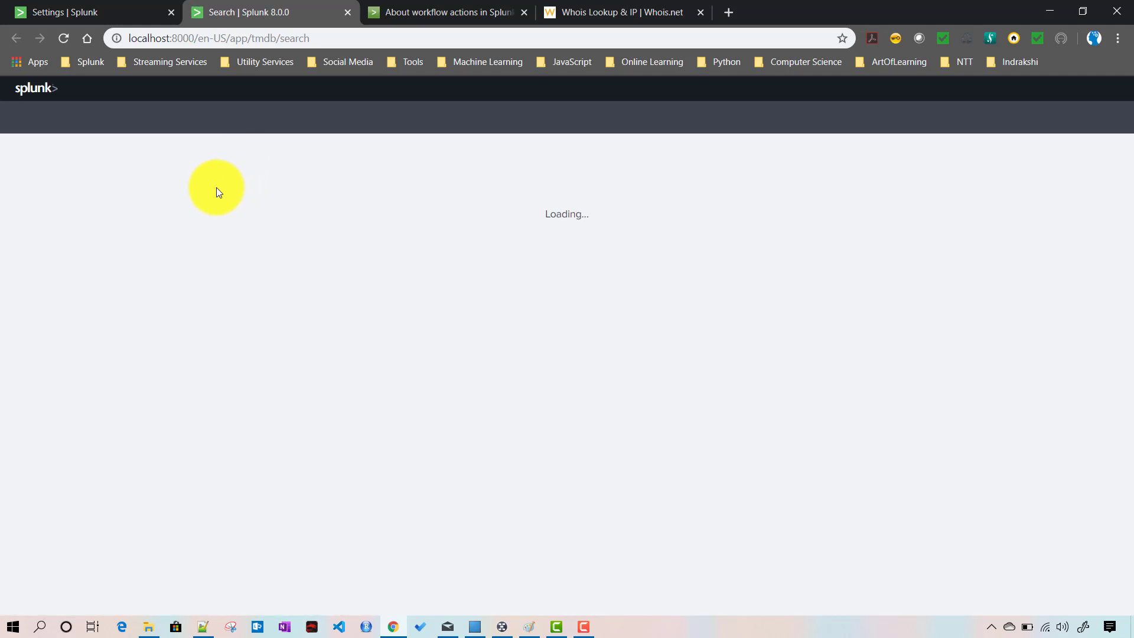
Step: Search the TMDB app for index="tmdb_index" over all time
{"action": "type", "text": "index"}
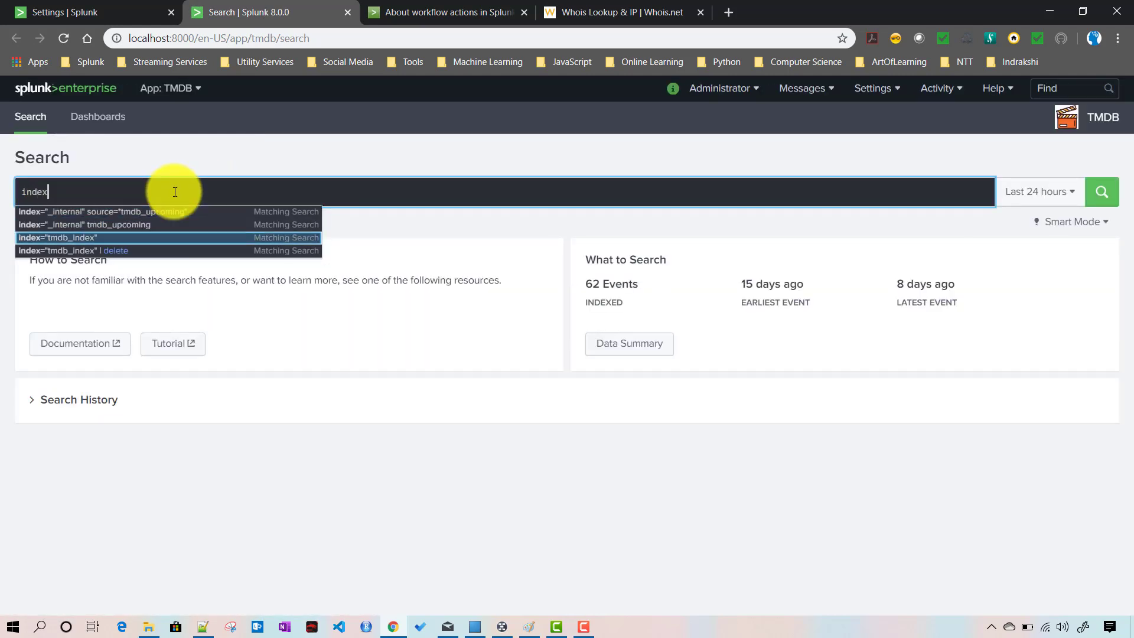
{"action": "key", "text": "Up"}
{"action": "key", "text": "Up"}
{"action": "key", "text": "Return"}
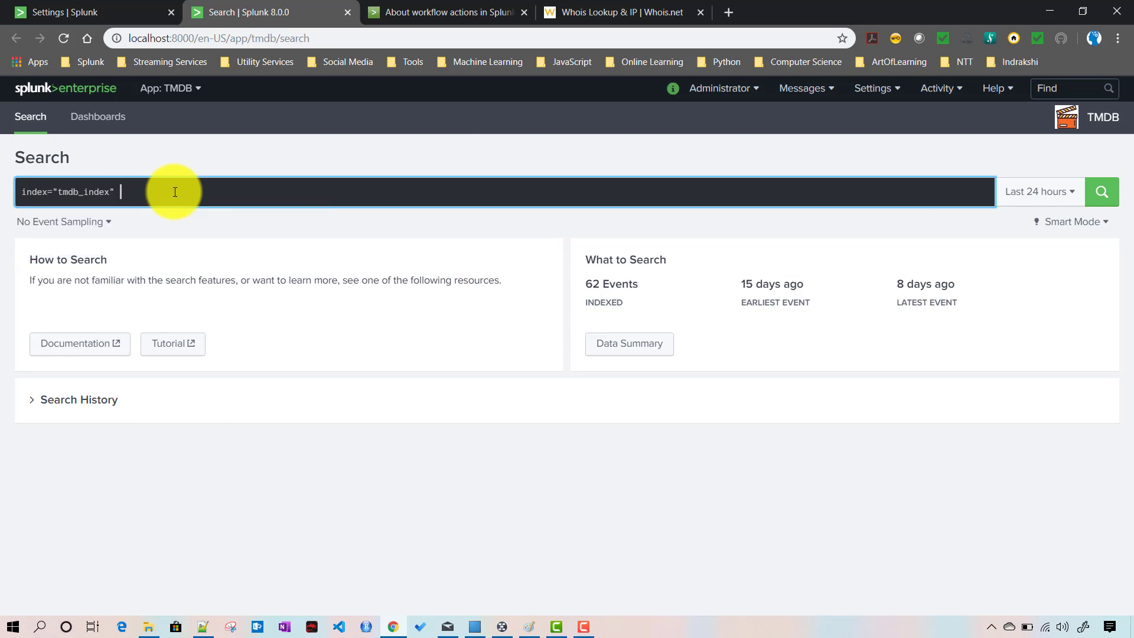
{"action": "left_click", "coordinate": [1026, 196]}
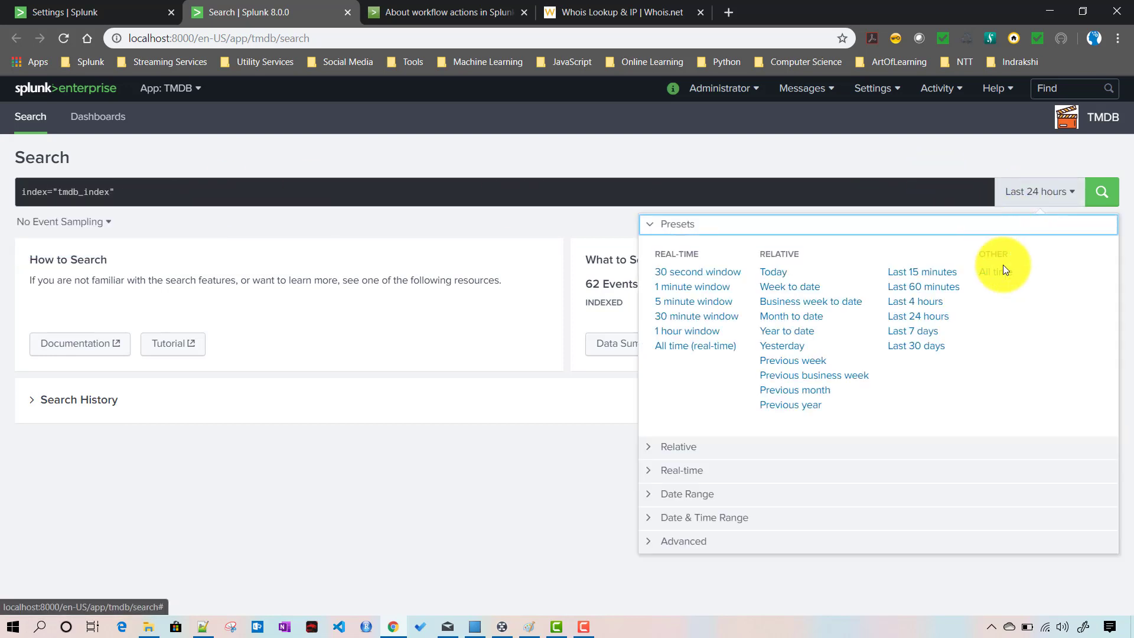
{"action": "left_click", "coordinate": [1002, 273]}
{"action": "left_click", "coordinate": [1100, 195]}
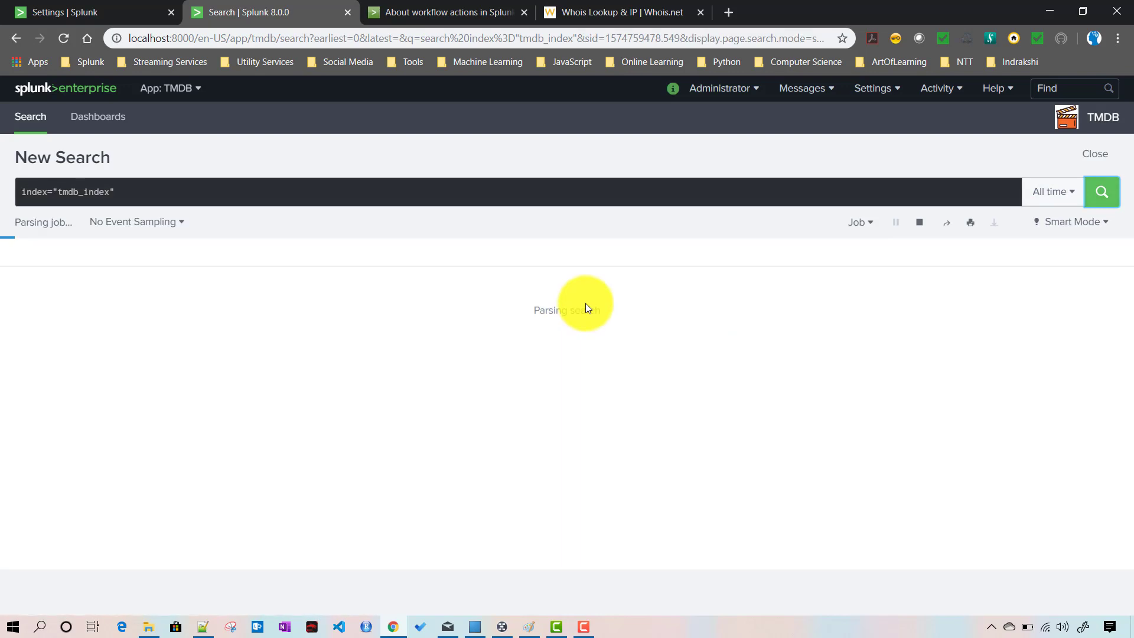
Step: Expand the first event in the search results and review its available event actions
{"action": "scroll", "coordinate": [358, 371], "scroll_direction": "down", "scroll_amount": 1}
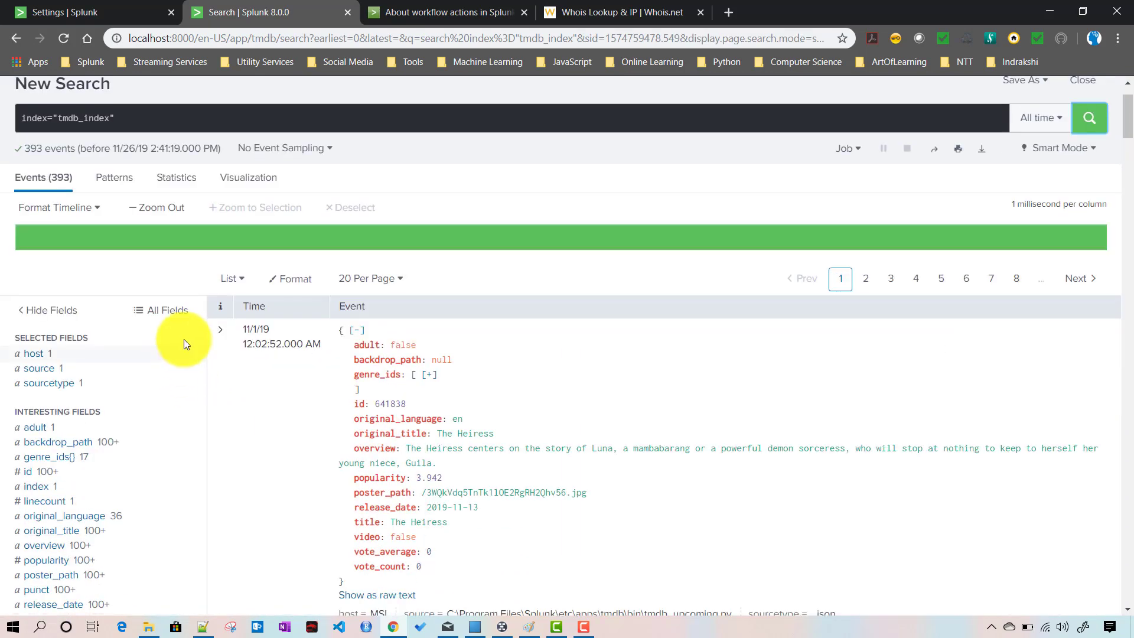
{"action": "left_click", "coordinate": [216, 334]}
{"action": "scroll", "coordinate": [338, 391], "scroll_direction": "down", "scroll_amount": 5}
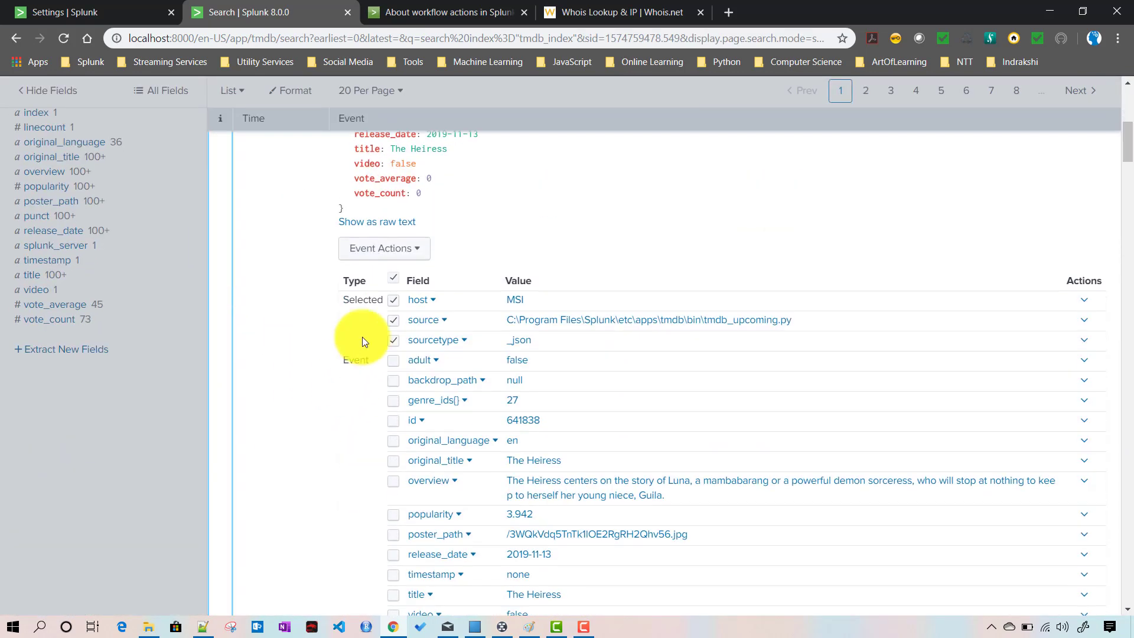
{"action": "left_click", "coordinate": [392, 250]}
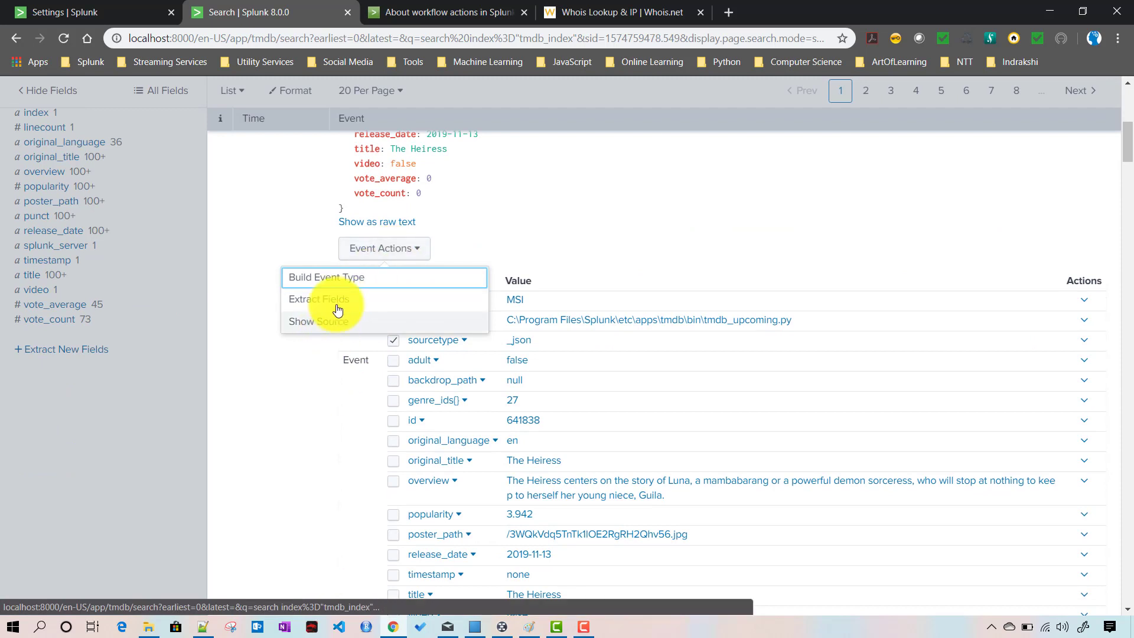
Step: Look up the movie title field in the event and extend the workflow action's label to Google Search "$original_title$"
{"action": "left_click", "coordinate": [95, 5]}
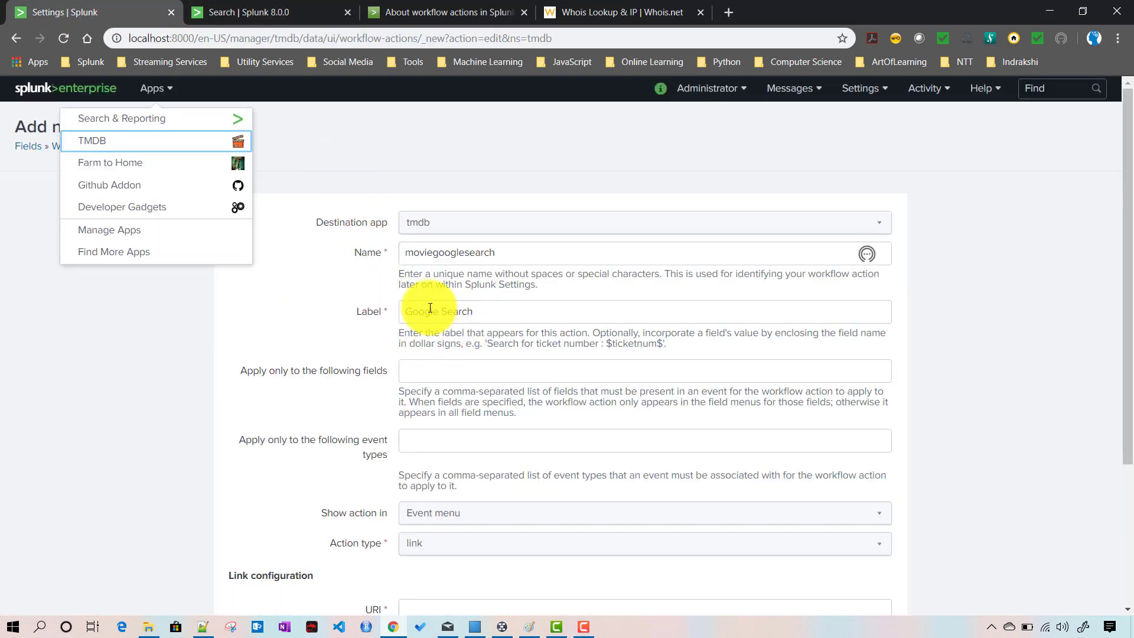
{"action": "left_click", "coordinate": [486, 315]}
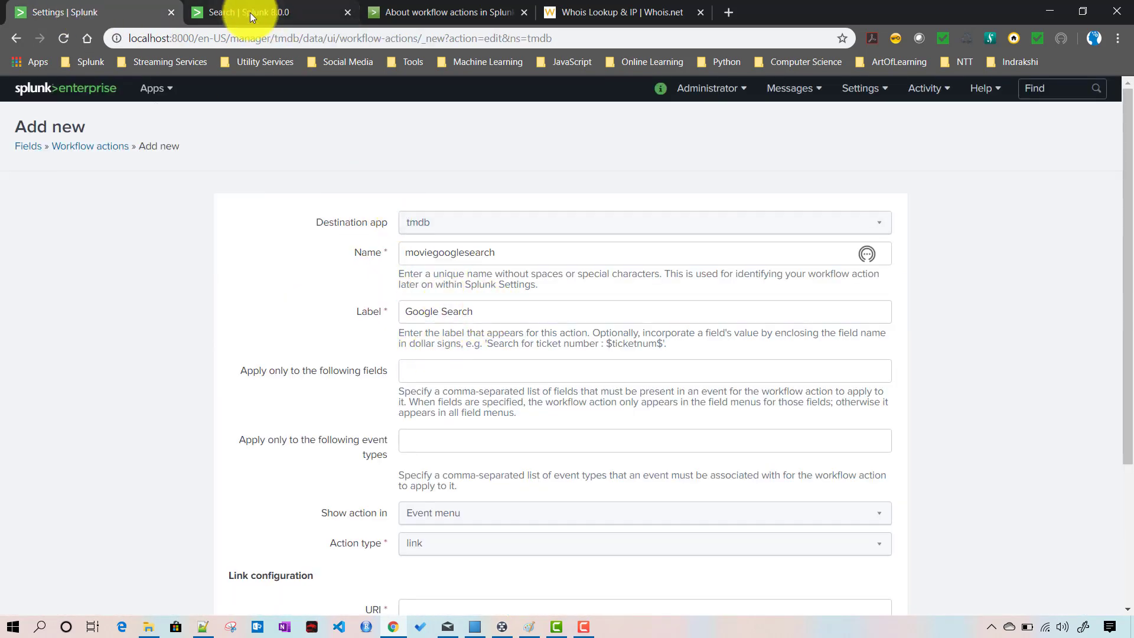
{"action": "left_click", "coordinate": [249, 12]}
{"action": "scroll", "coordinate": [330, 325], "scroll_direction": "up", "scroll_amount": 4}
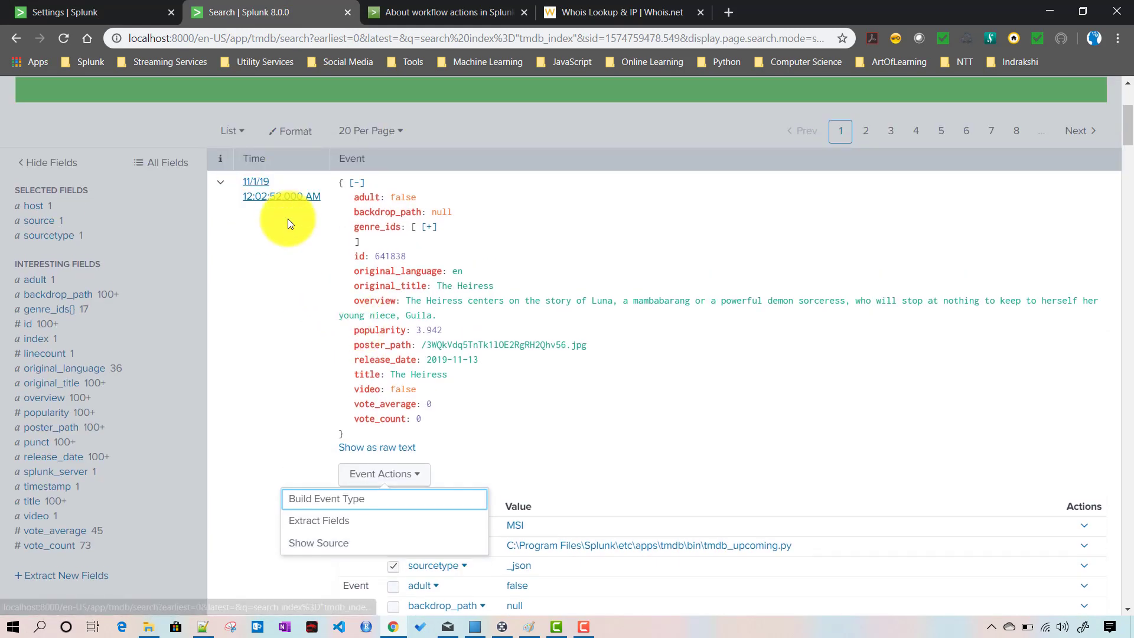
{"action": "left_click", "coordinate": [381, 282]}
{"action": "double_click", "coordinate": [382, 282]}
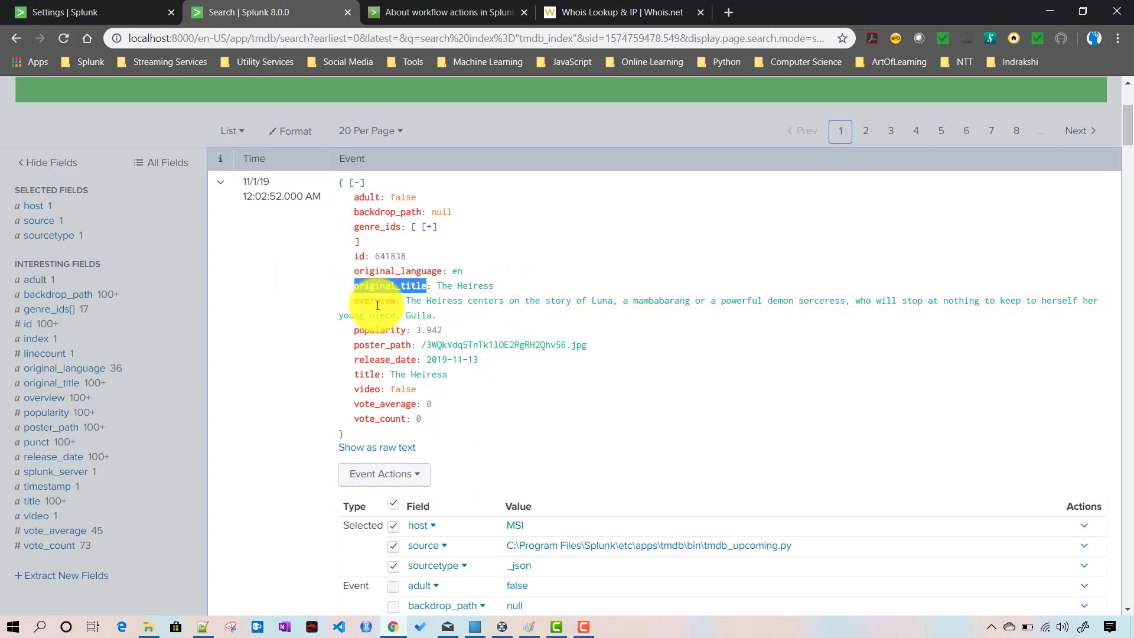
{"action": "left_click", "coordinate": [398, 483]}
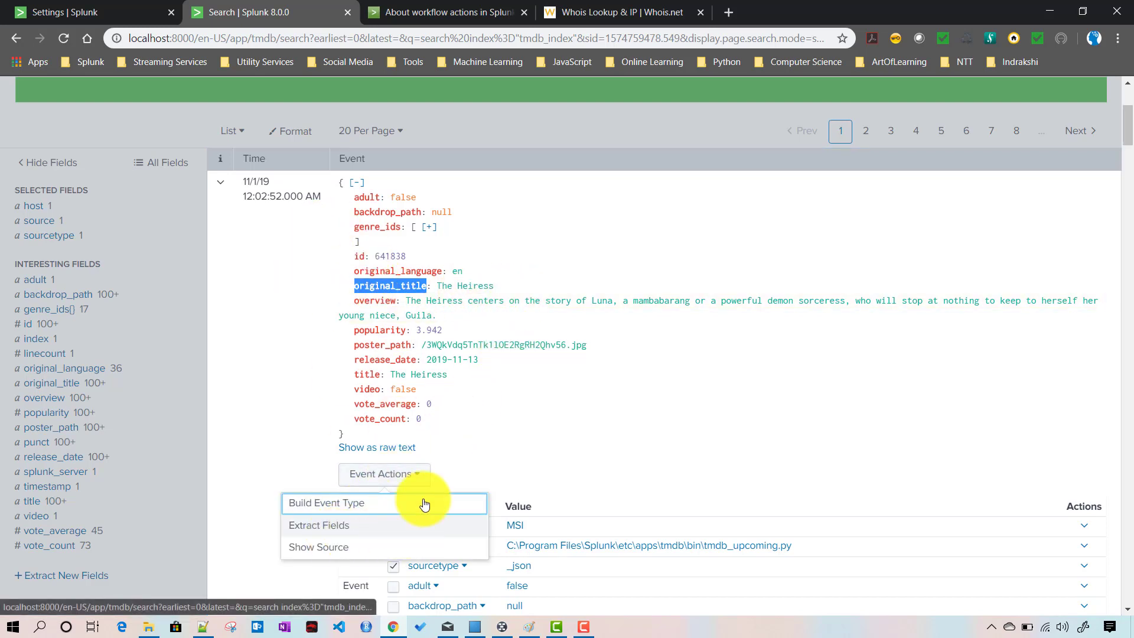
{"action": "left_click", "coordinate": [88, 8]}
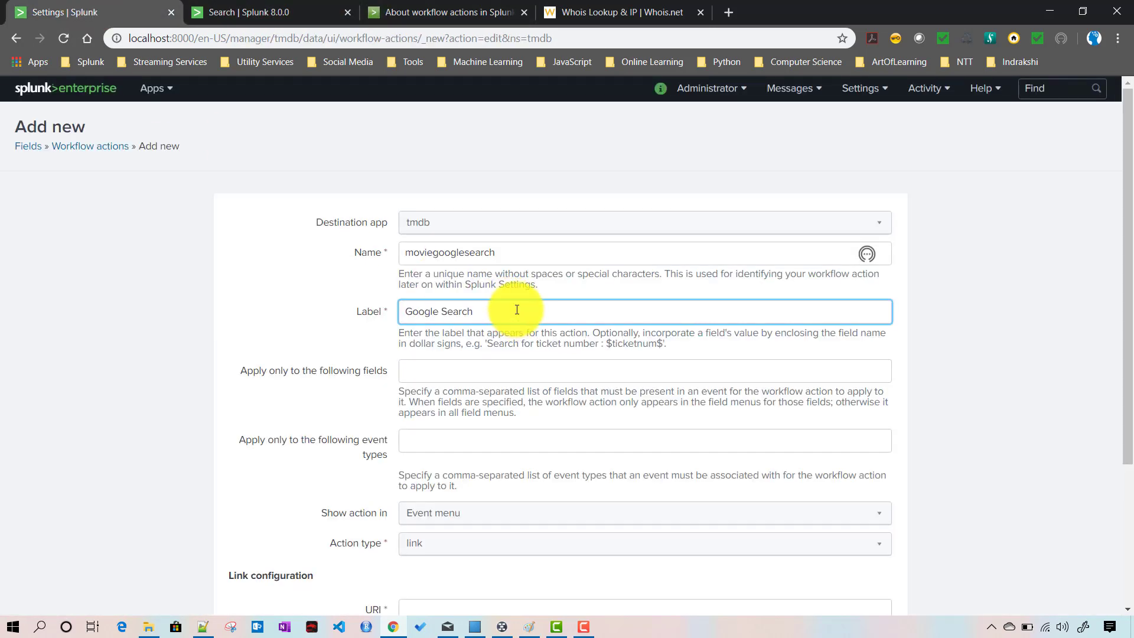
{"action": "type", "text": "\"$original_title$\""}
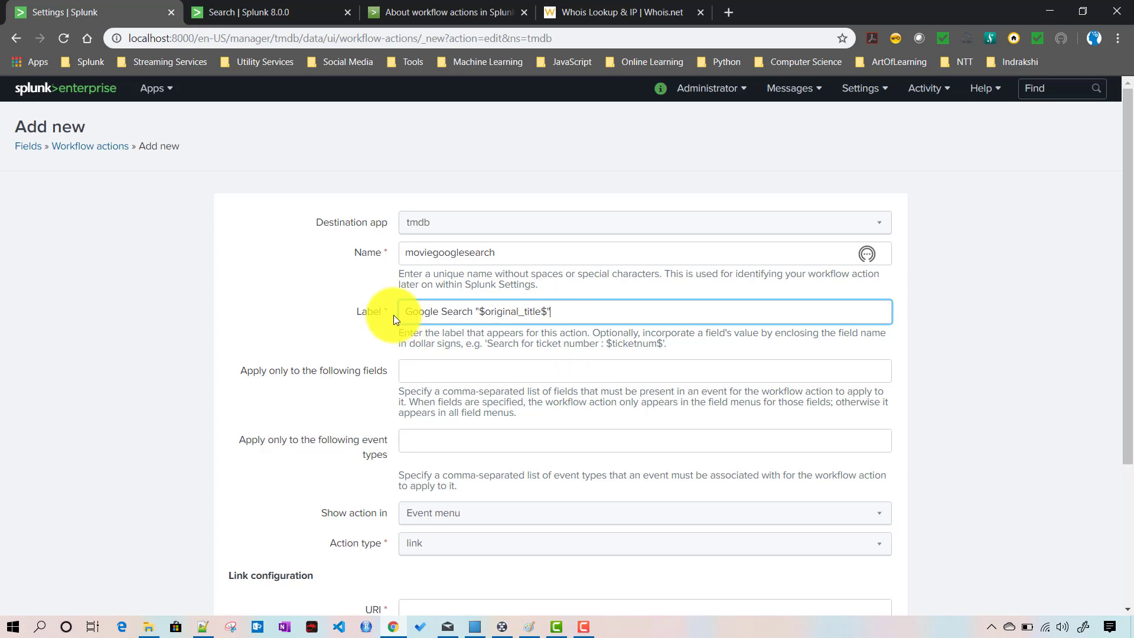
Step: Apply the workflow action to all fields with * and leave the event types restriction empty
{"action": "left_click", "coordinate": [434, 364]}
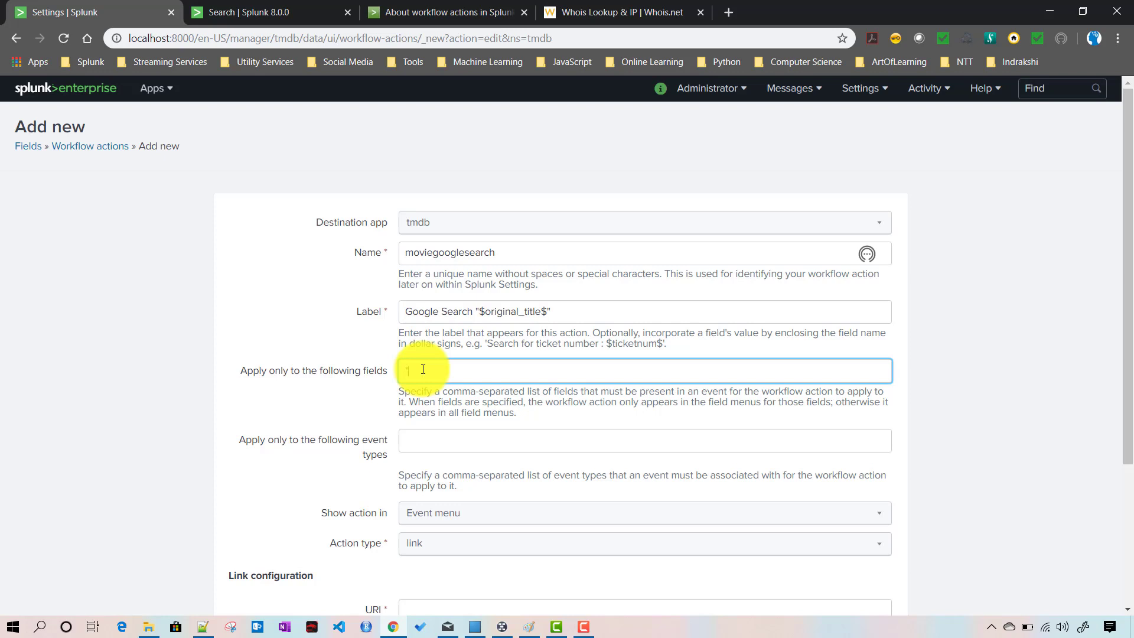
{"action": "type", "text": "*"}
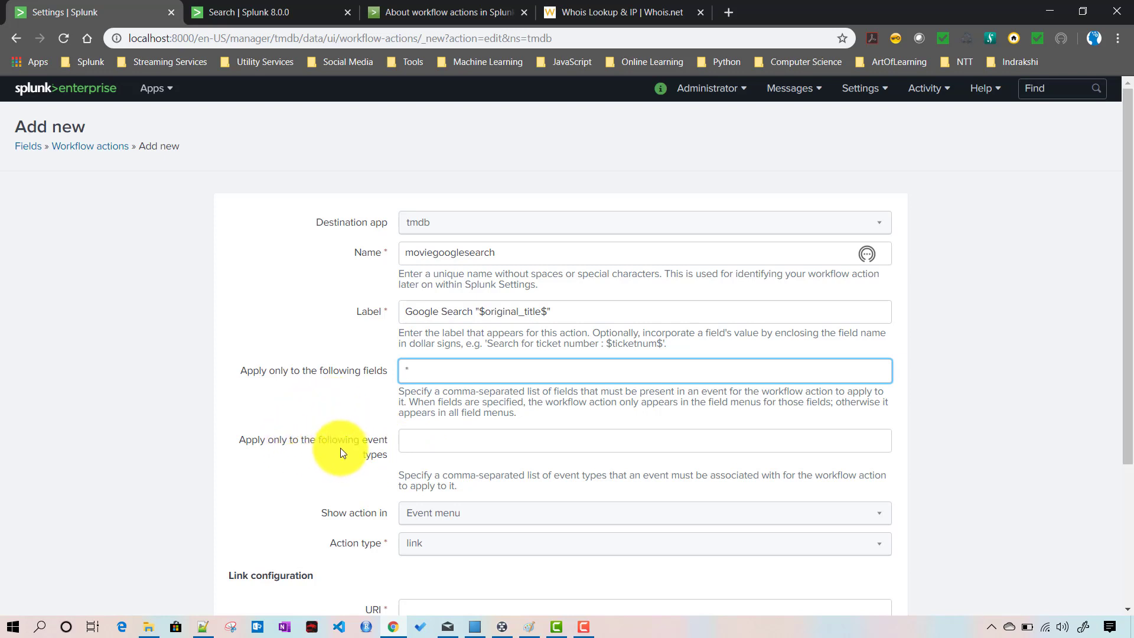
{"action": "left_click", "coordinate": [413, 440]}
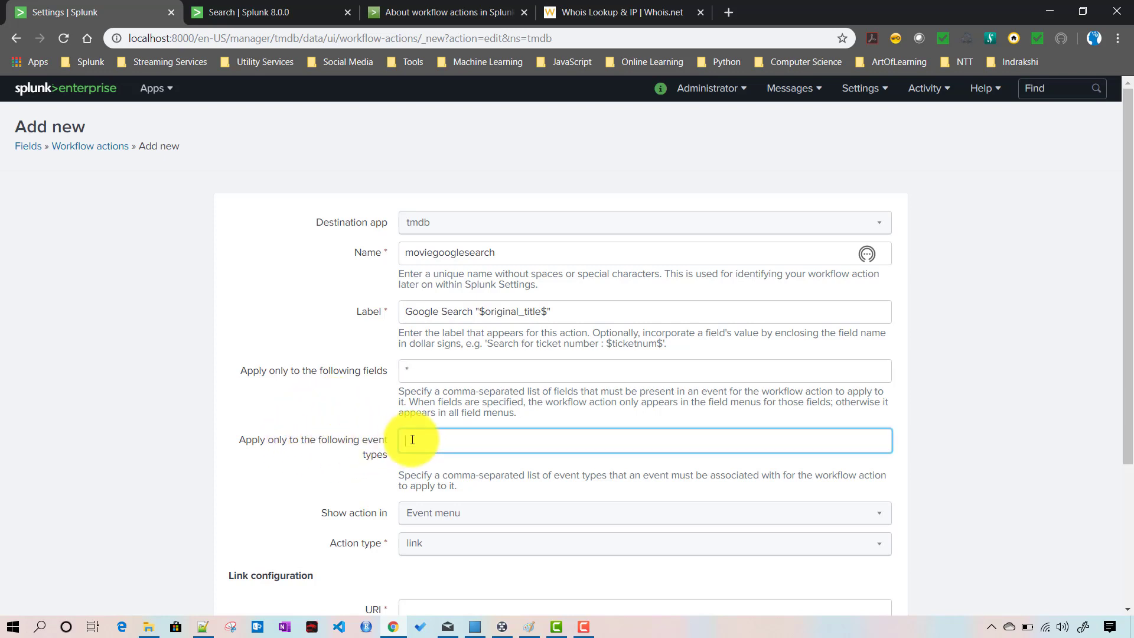
{"action": "left_click", "coordinate": [419, 370]}
{"action": "left_click", "coordinate": [481, 443]}
{"action": "left_click", "coordinate": [437, 367]}
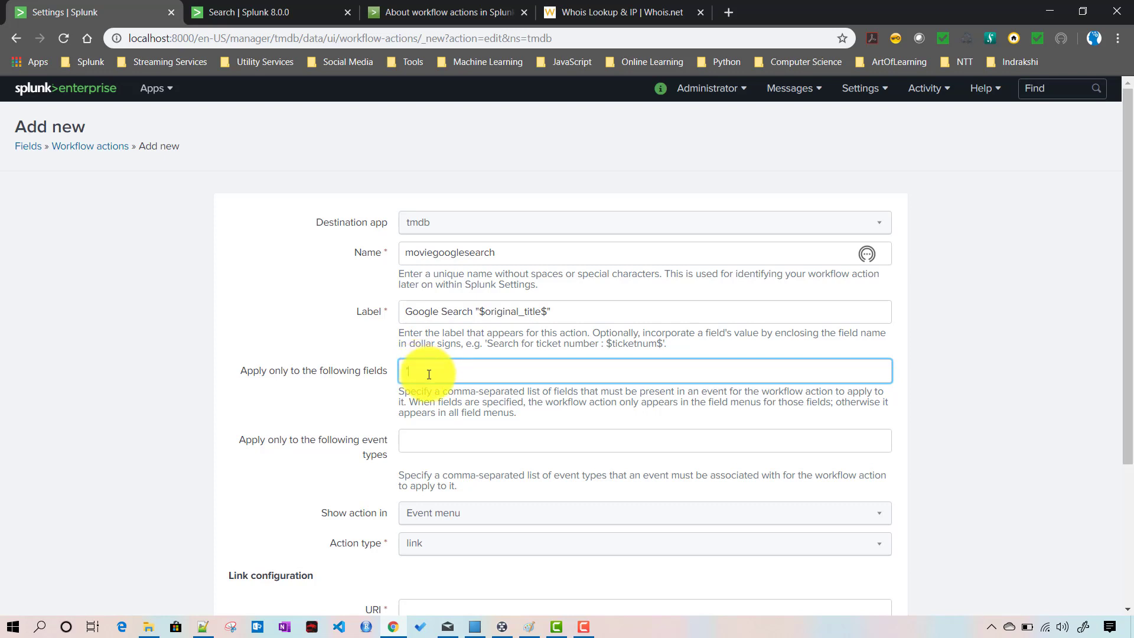
{"action": "scroll", "coordinate": [480, 375], "scroll_direction": "down", "scroll_amount": 2}
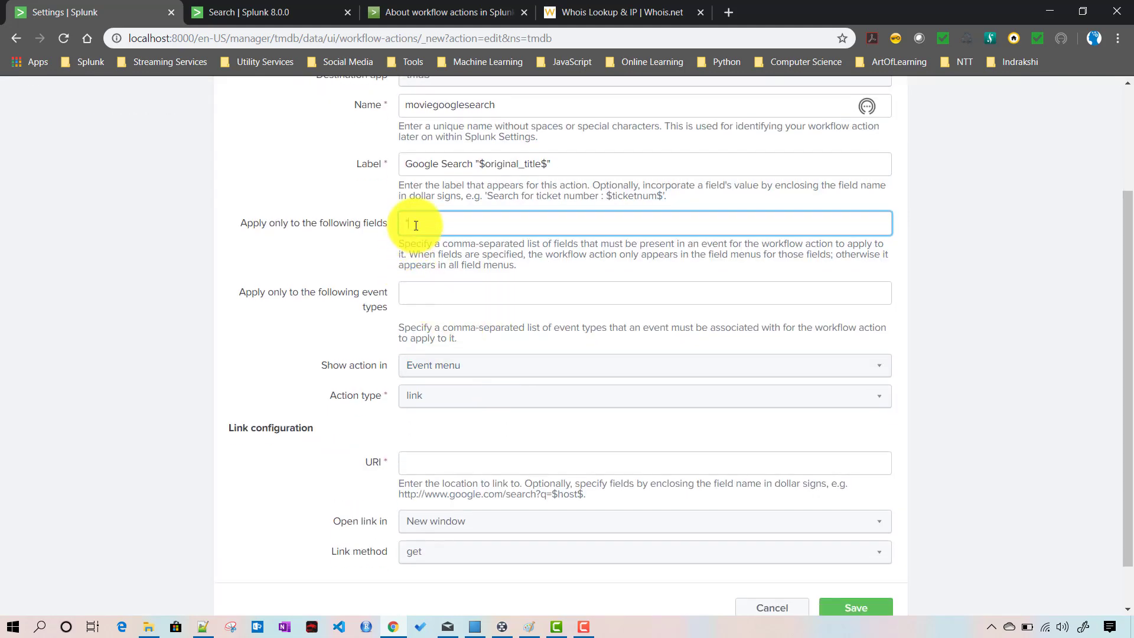
{"action": "left_click", "coordinate": [450, 288]}
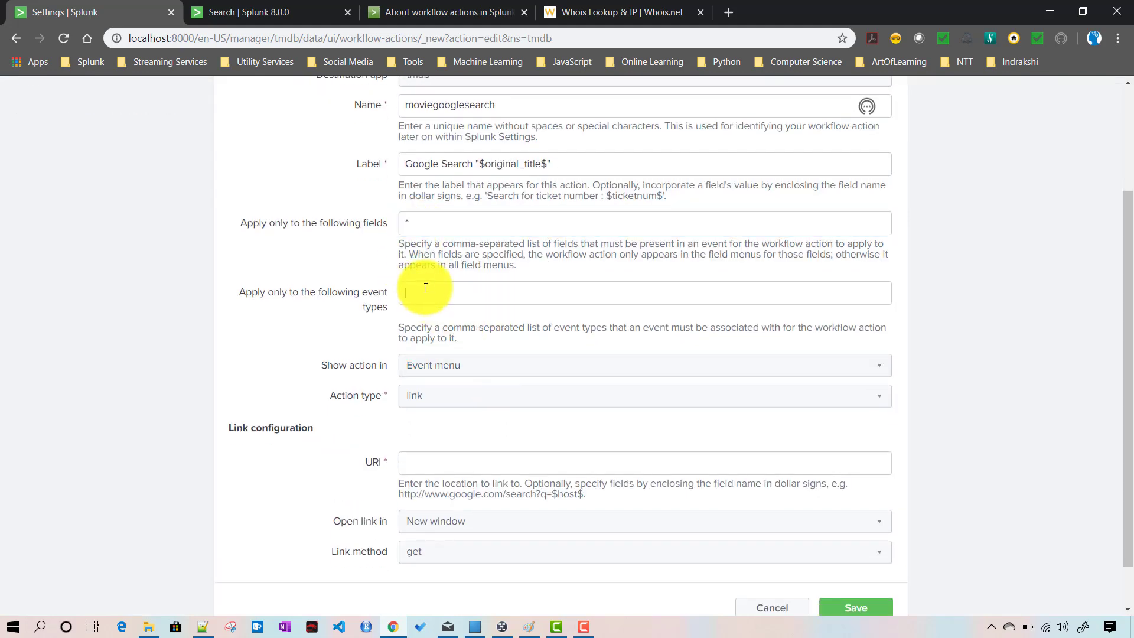
{"action": "left_click", "coordinate": [435, 223]}
{"action": "key", "text": "BackSpace"}
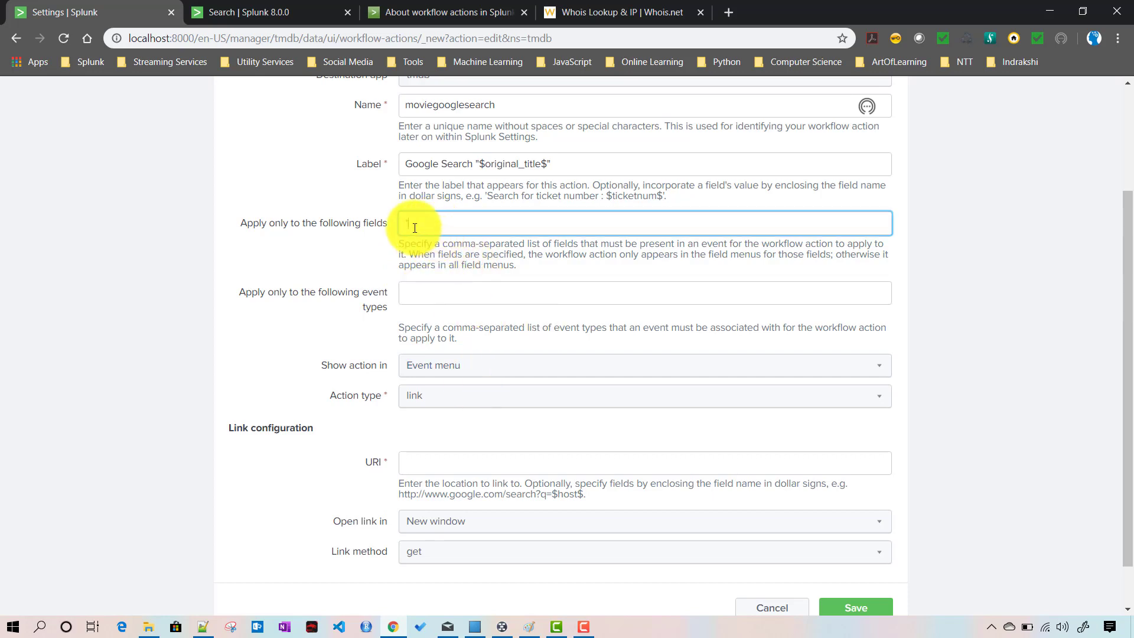
{"action": "type", "text": "*"}
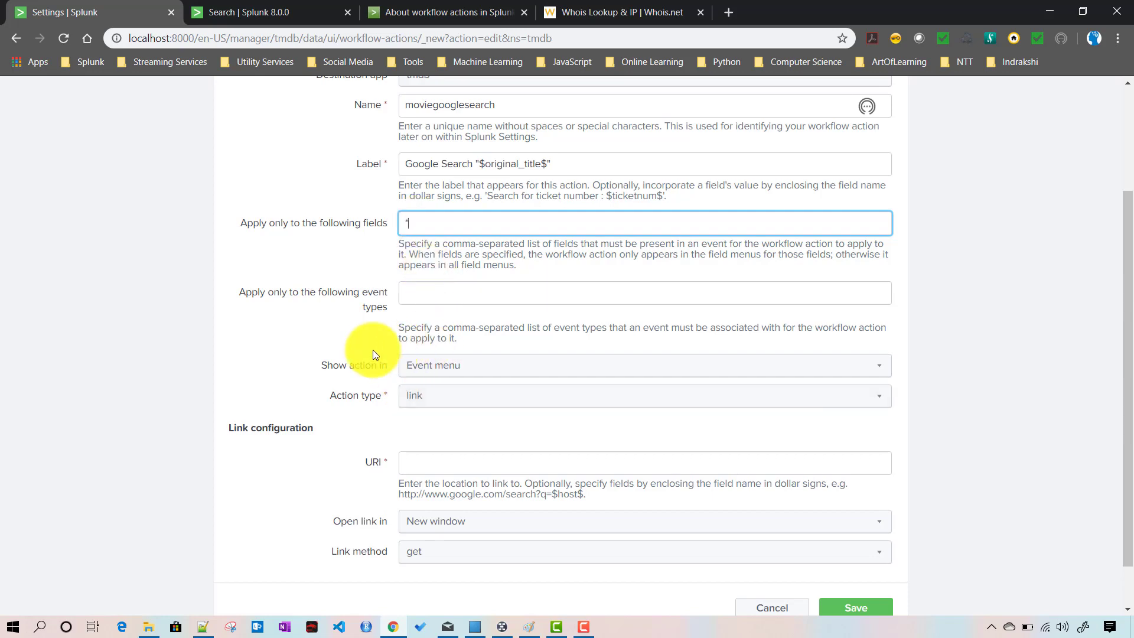
Step: Review the choices for where the action is shown and compare them with the event's event menu and per-field action menus
{"action": "left_click_drag", "start_coordinate": [327, 366], "coordinate": [391, 371]}
{"action": "left_click", "coordinate": [451, 368]}
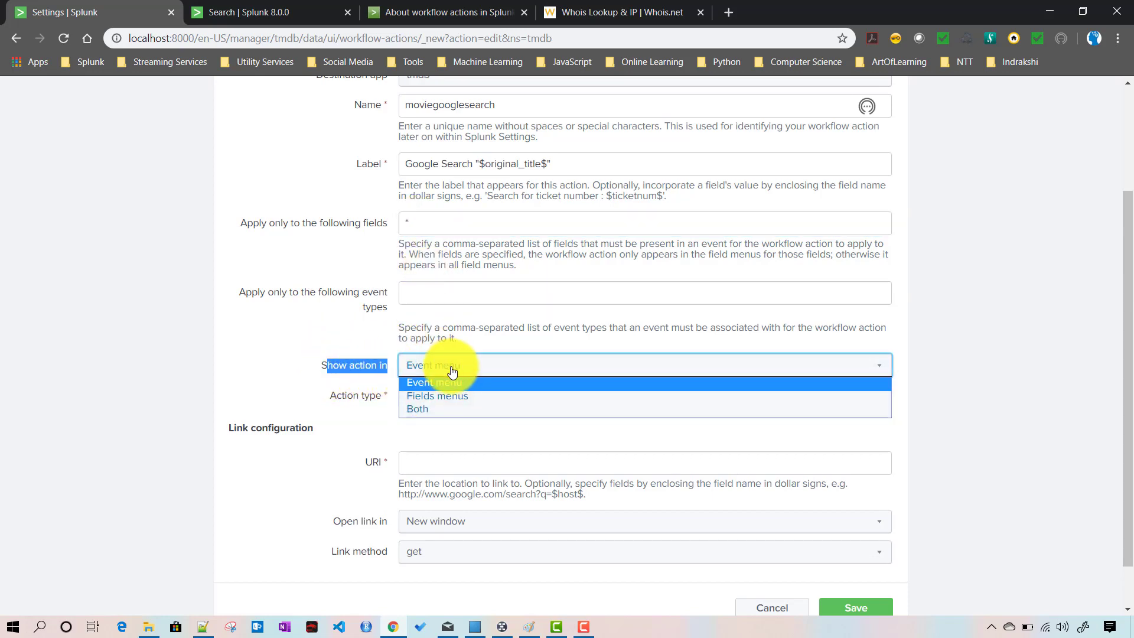
{"action": "left_click", "coordinate": [258, 16]}
{"action": "scroll", "coordinate": [242, 434], "scroll_direction": "down", "scroll_amount": 1}
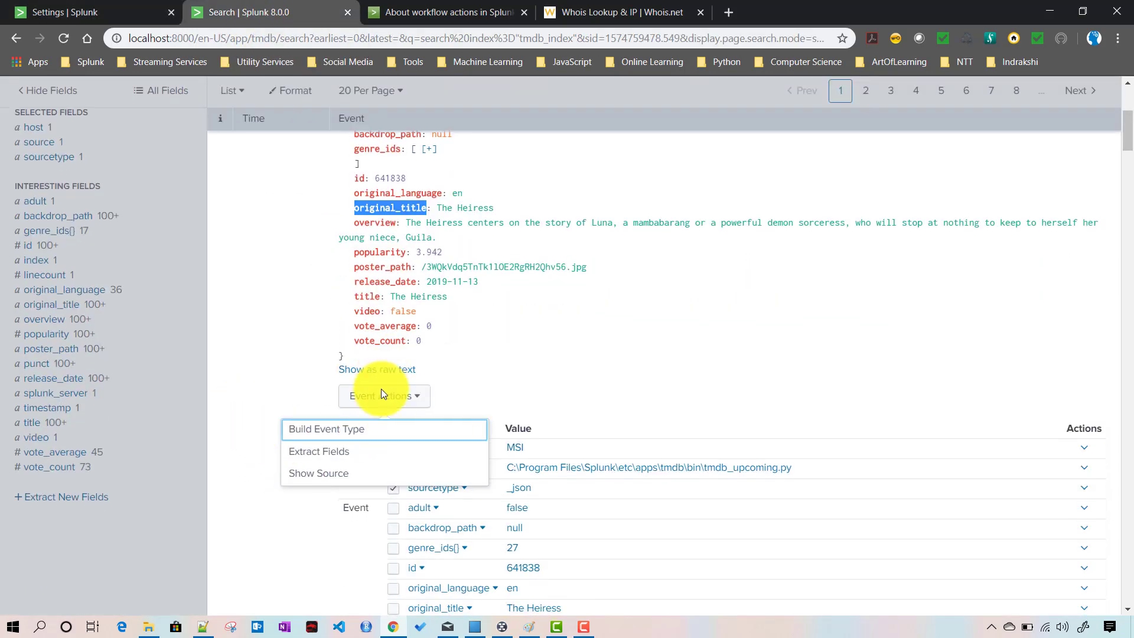
{"action": "scroll", "coordinate": [713, 385], "scroll_direction": "down", "scroll_amount": 2}
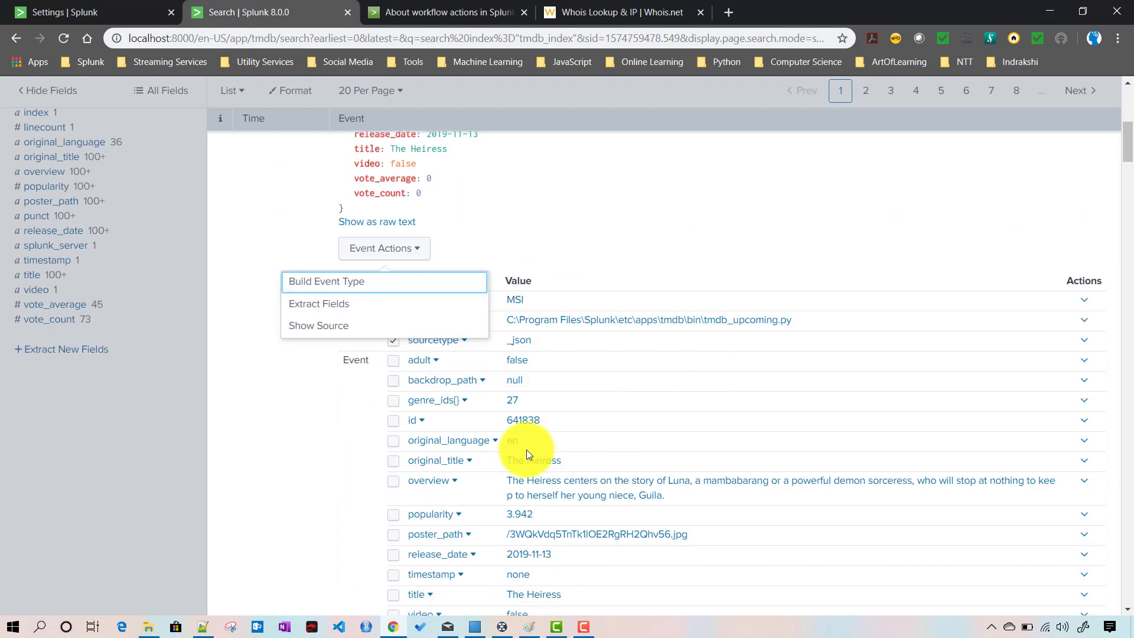
{"action": "left_click", "coordinate": [1087, 405]}
{"action": "left_click", "coordinate": [1087, 406]}
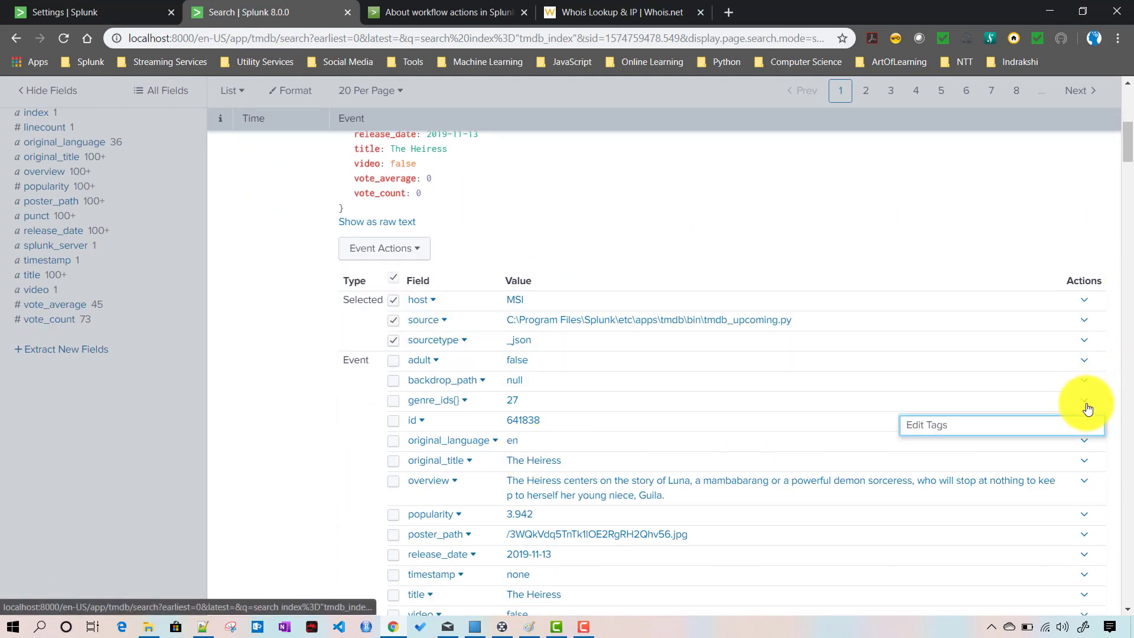
{"action": "left_click", "coordinate": [1092, 361]}
{"action": "left_click", "coordinate": [1089, 341]}
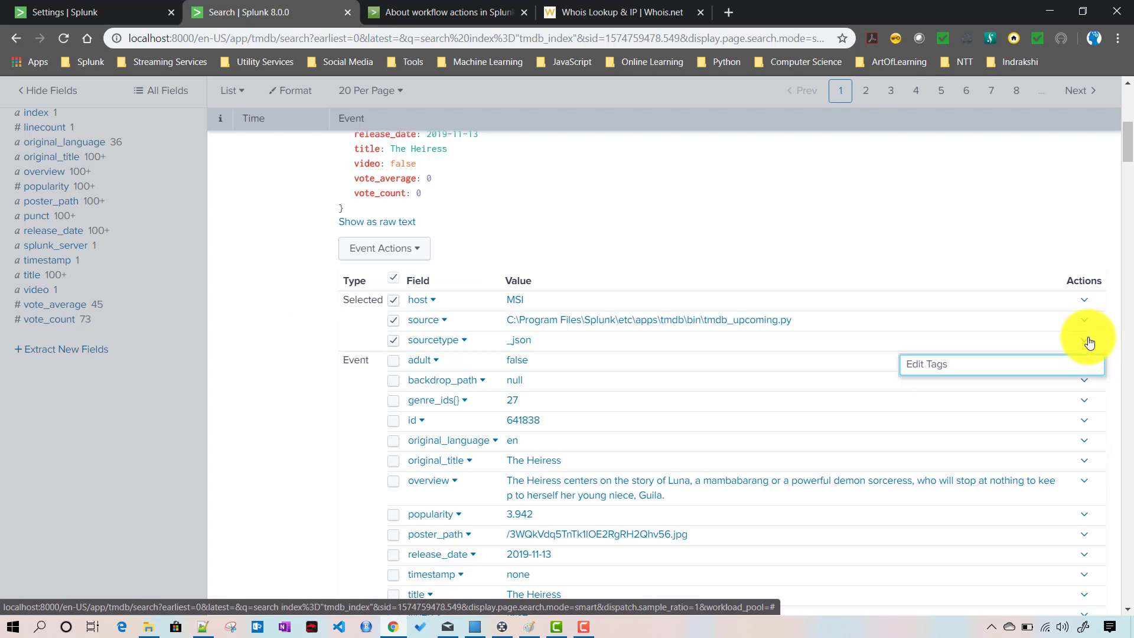
Step: Set the workflow action to show in Both menus and choose link as its action type
{"action": "left_click", "coordinate": [96, 7]}
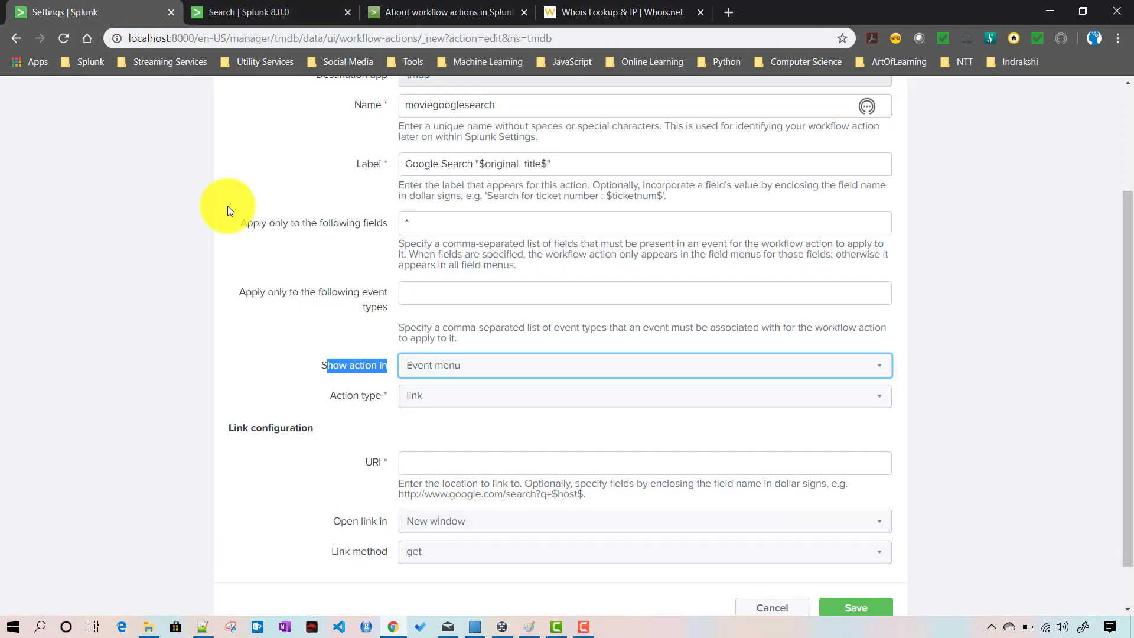
{"action": "left_click", "coordinate": [462, 379]}
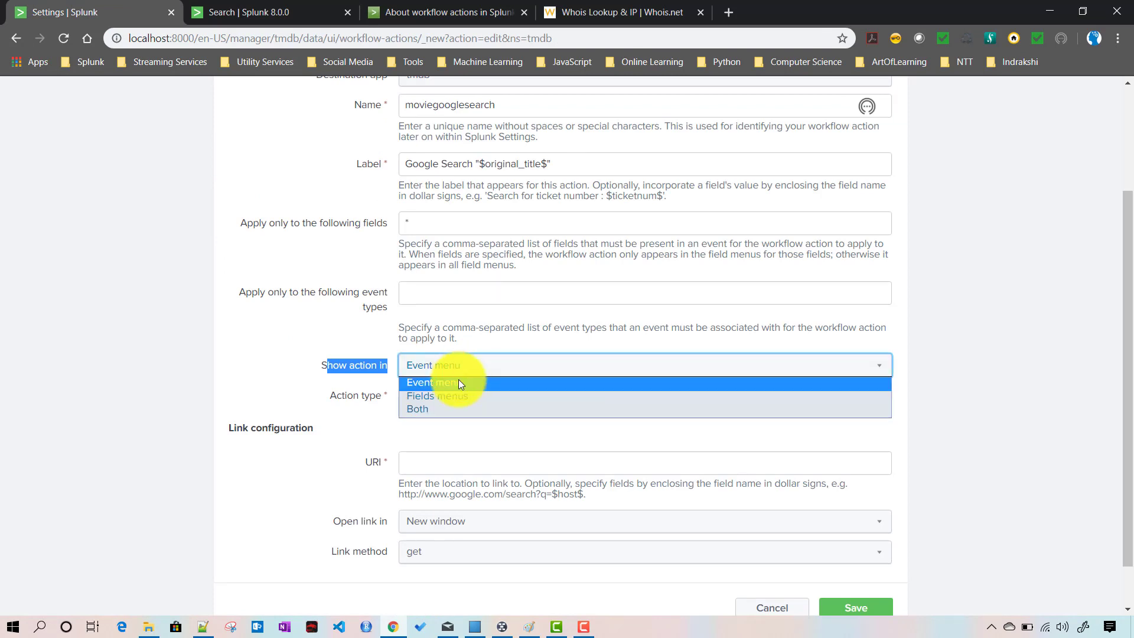
{"action": "left_click", "coordinate": [433, 410]}
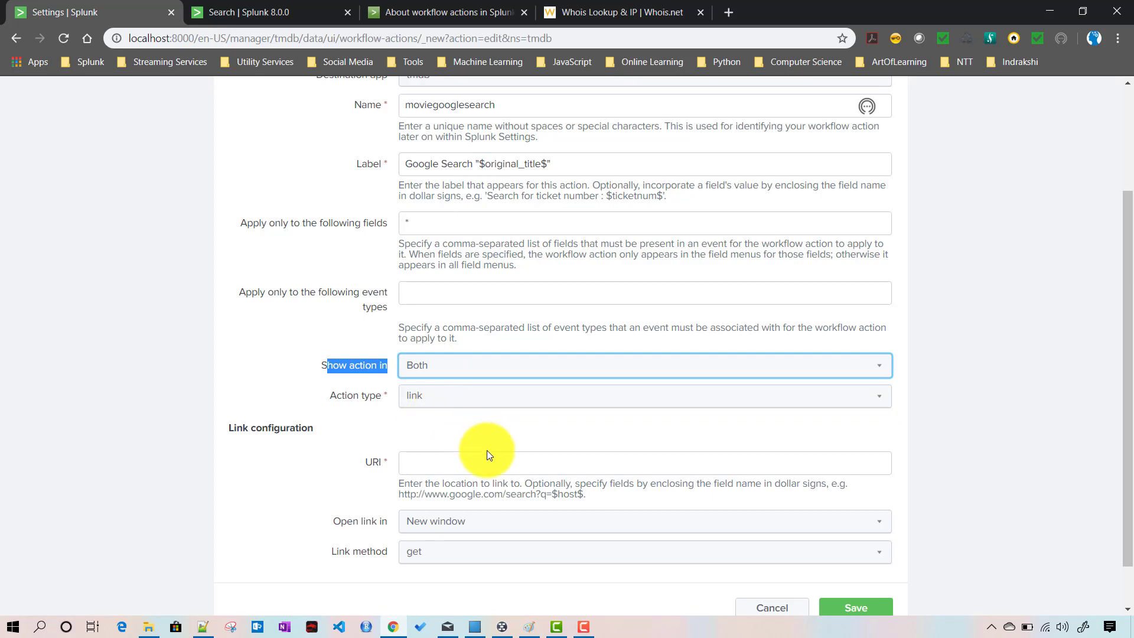
{"action": "left_click", "coordinate": [298, 378]}
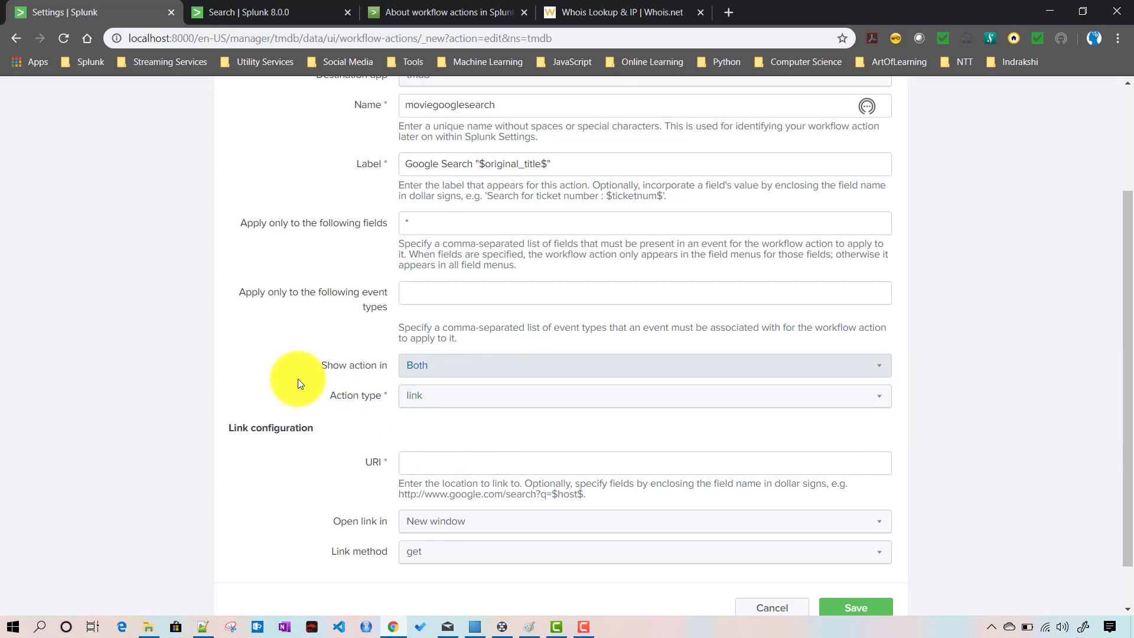
{"action": "left_click", "coordinate": [430, 403]}
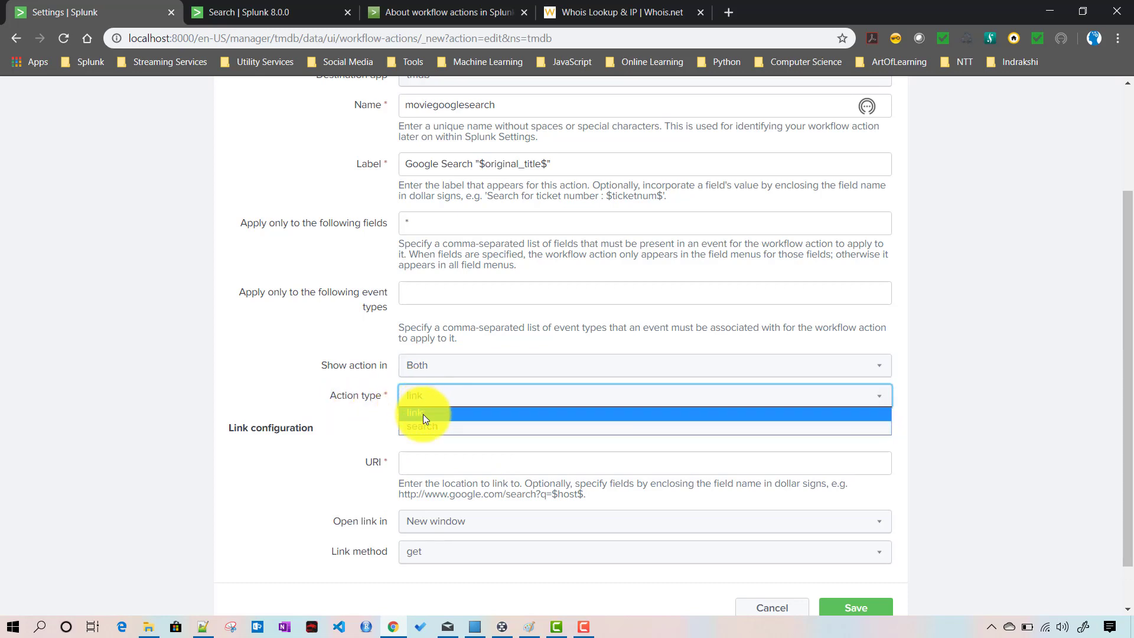
{"action": "left_click", "coordinate": [423, 414]}
{"action": "left_click", "coordinate": [423, 467]}
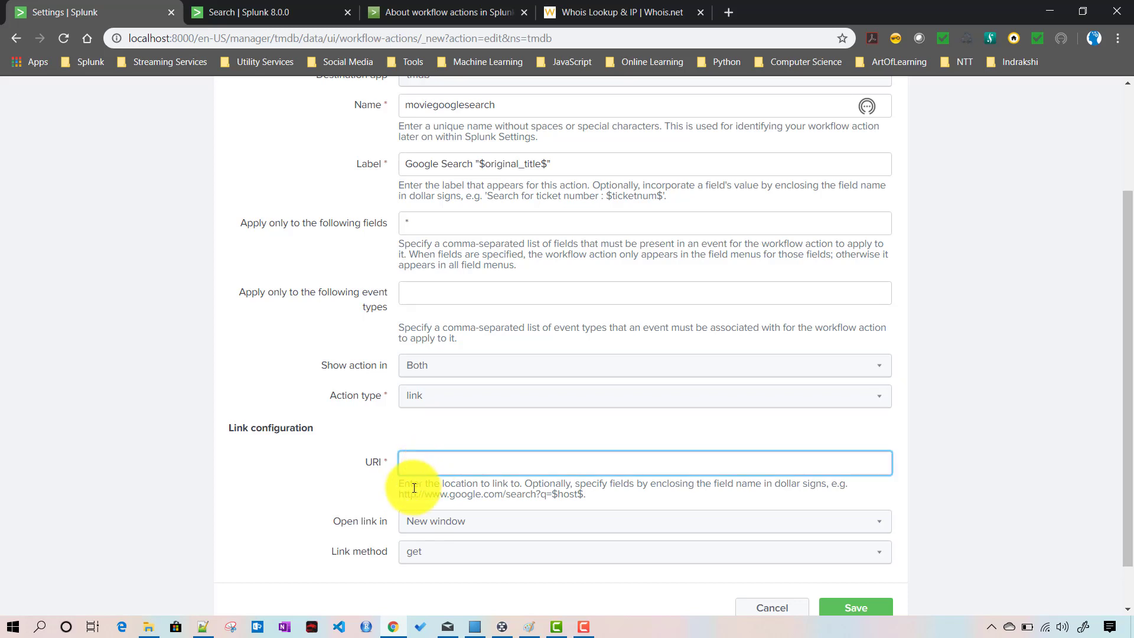
{"action": "left_click_drag", "start_coordinate": [398, 496], "coordinate": [587, 495]}
{"action": "key", "text": "ctrl+c"}
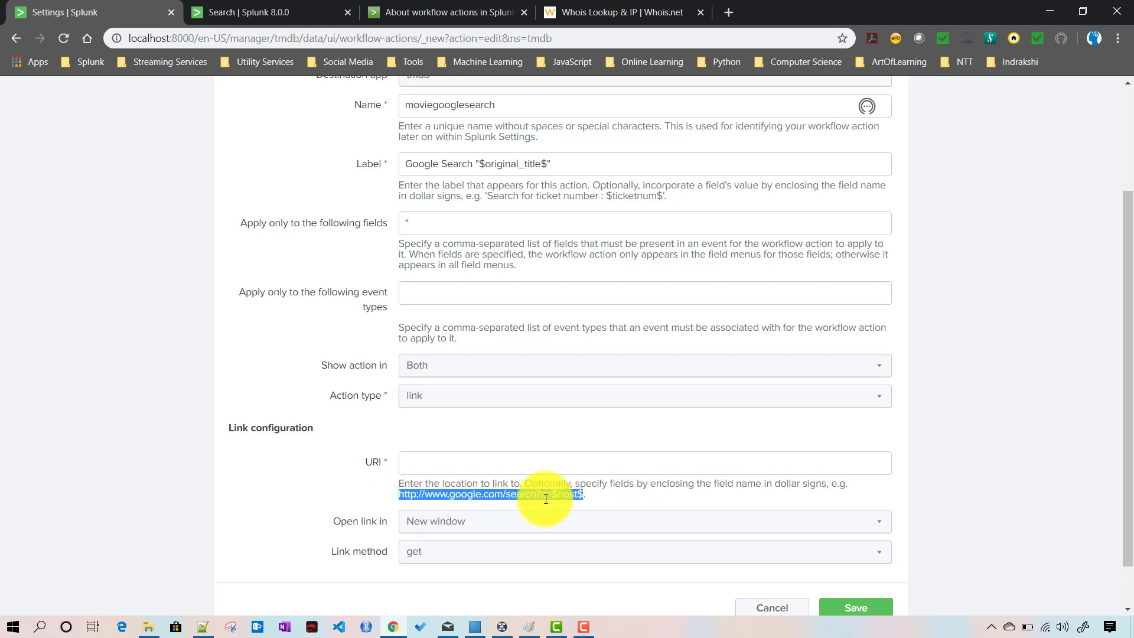
{"action": "left_click", "coordinate": [499, 456]}
{"action": "key", "text": "ctrl+v"}
Step: Replace the host token in the link URI with the original_title field name copied from the label
{"action": "double_click", "coordinate": [573, 462]}
{"action": "scroll", "coordinate": [530, 399], "scroll_direction": "up", "scroll_amount": 3}
{"action": "double_click", "coordinate": [512, 311]}
{"action": "key", "text": "ctrl+c"}
{"action": "scroll", "coordinate": [657, 412], "scroll_direction": "down", "scroll_amount": 3}
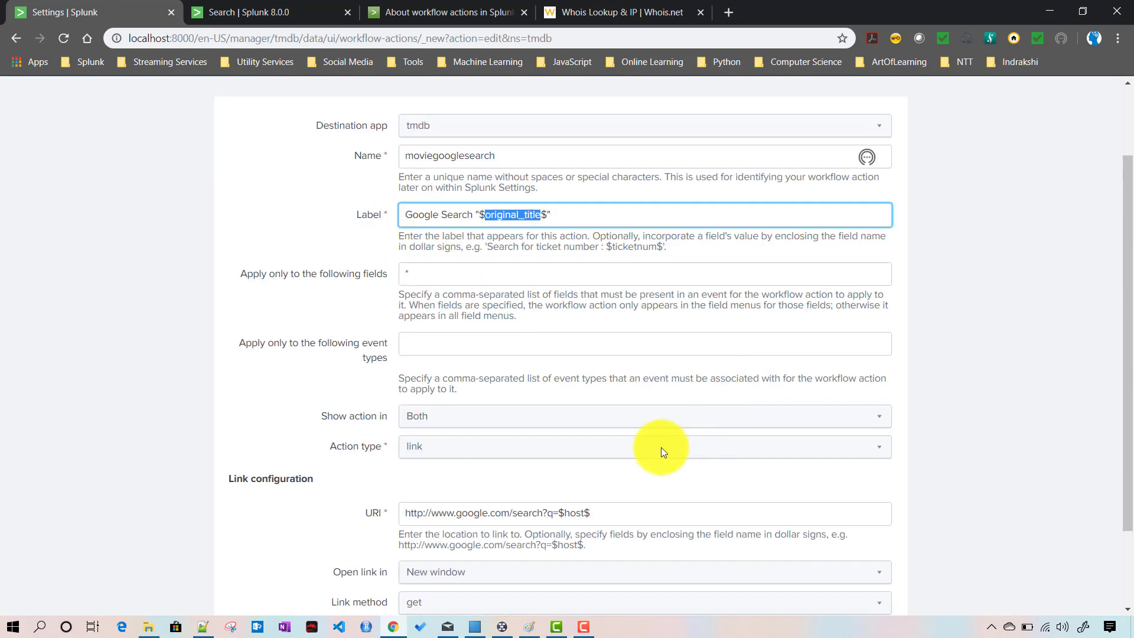
{"action": "left_click", "coordinate": [574, 464]}
{"action": "double_click", "coordinate": [576, 464]}
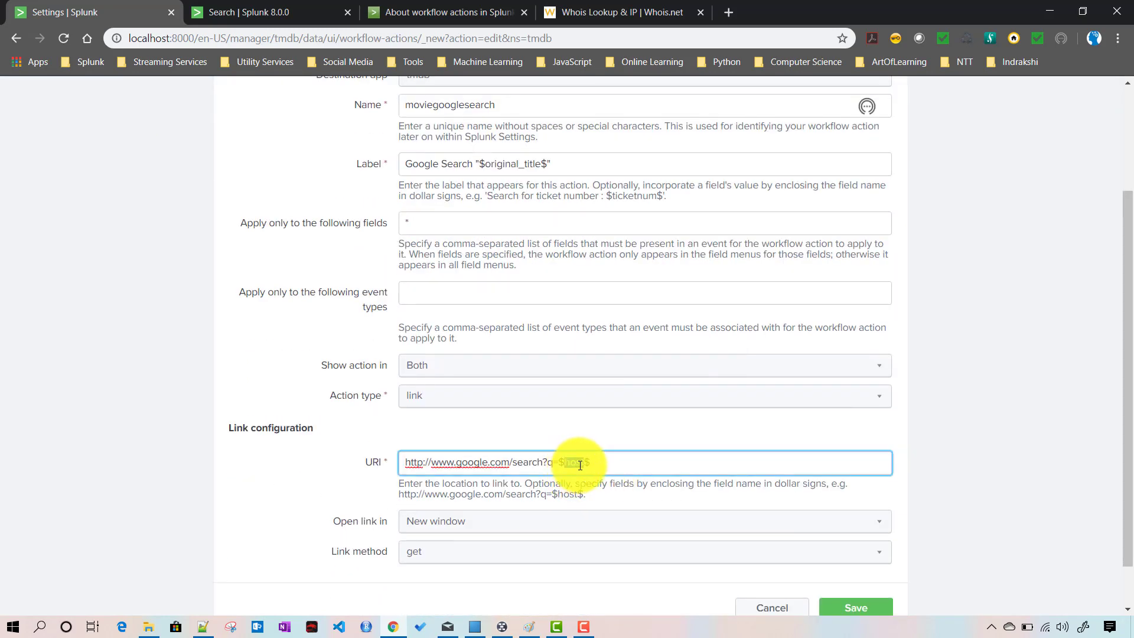
{"action": "key", "text": "ctrl+v"}
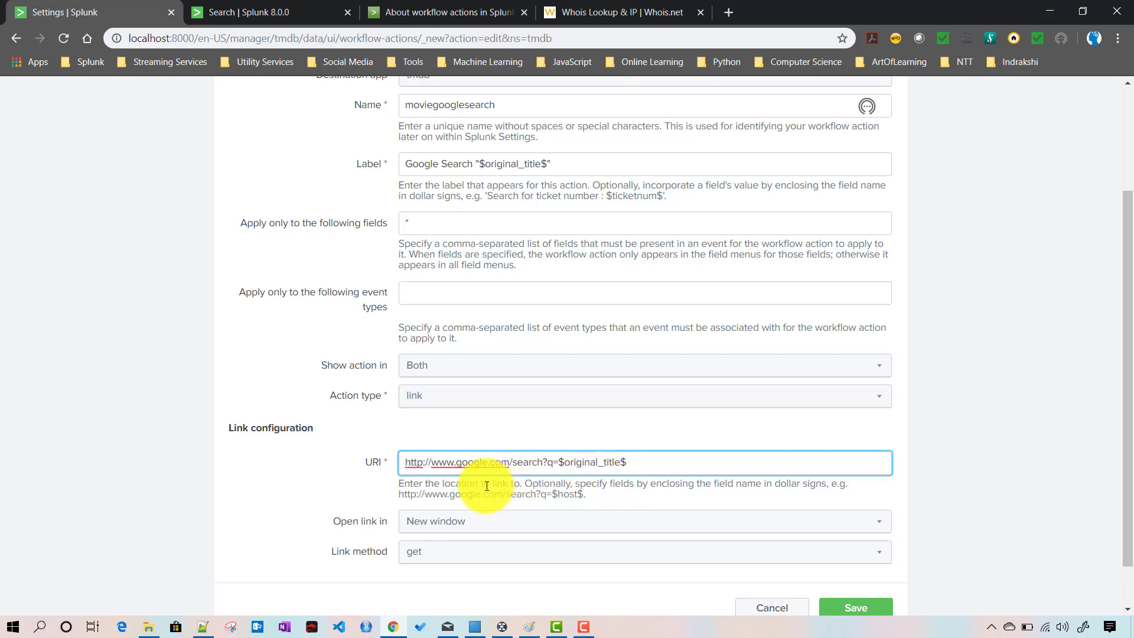
{"action": "left_click", "coordinate": [424, 460]}
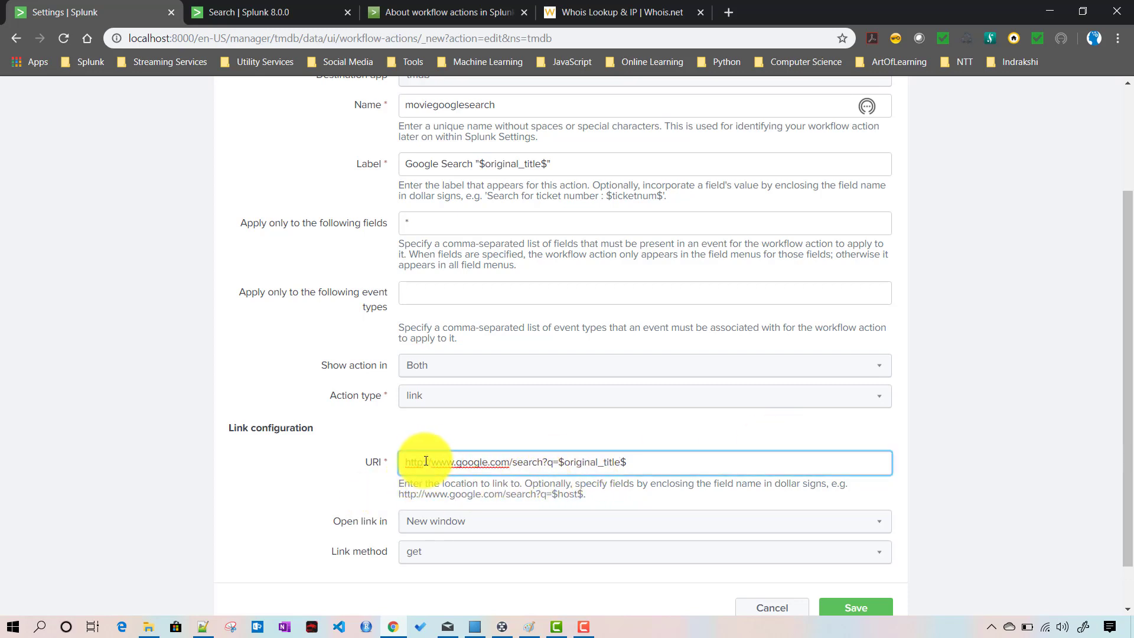
{"action": "type", "text": "s"}
{"action": "left_click", "coordinate": [668, 457]}
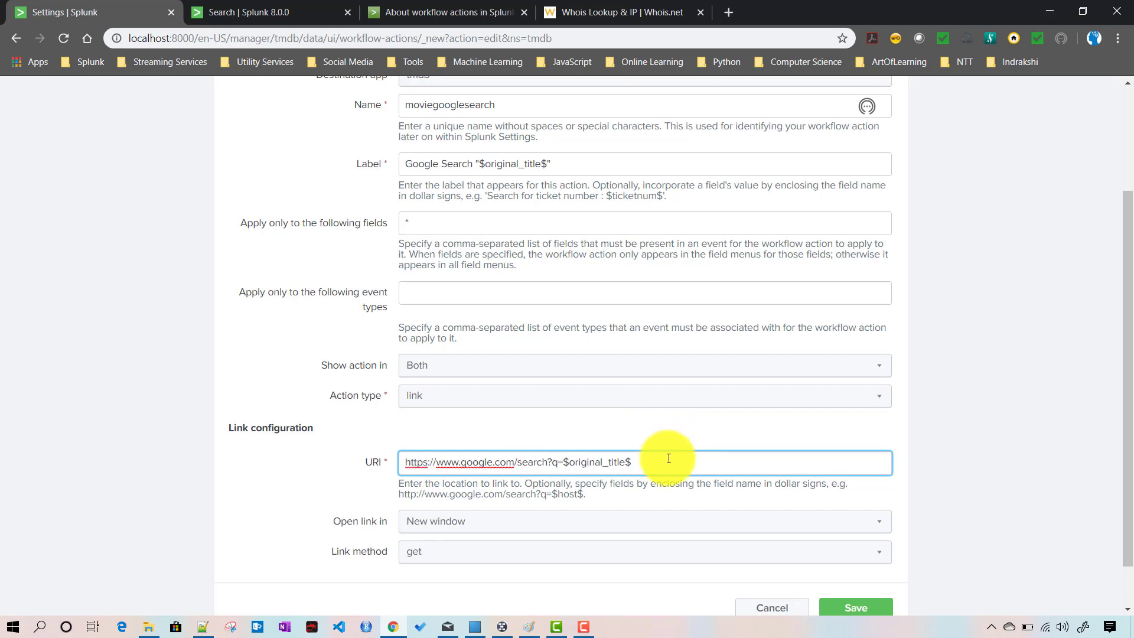
Step: Set the link to open in a New window with the get link method and save the workflow action
{"action": "scroll", "coordinate": [667, 461], "scroll_direction": "down", "scroll_amount": 1}
{"action": "left_click", "coordinate": [448, 470]}
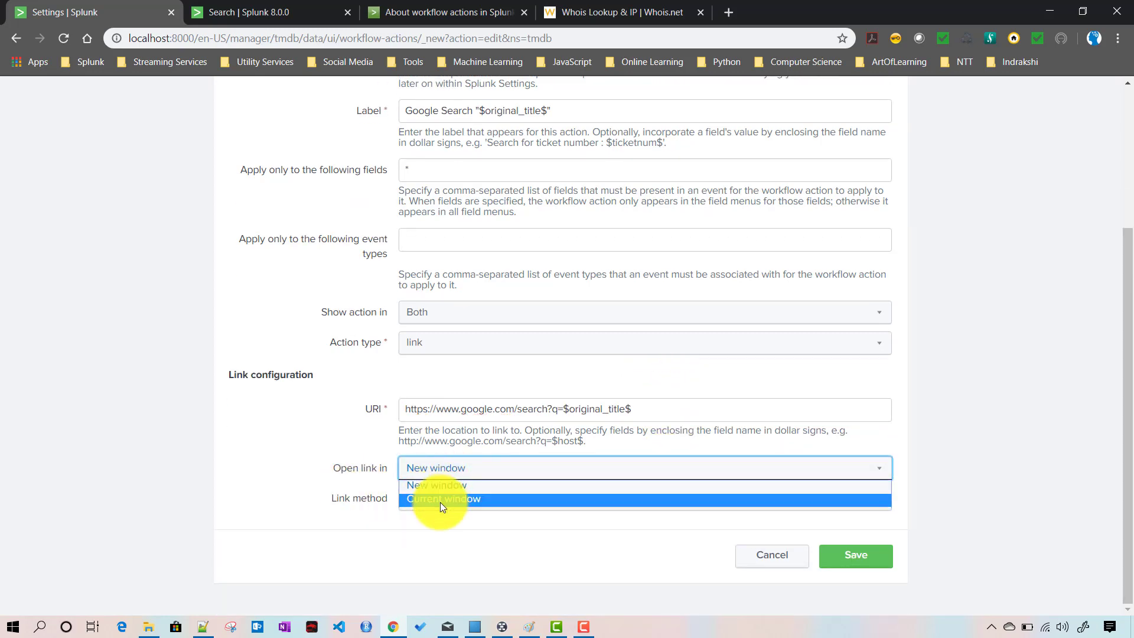
{"action": "left_click", "coordinate": [448, 491]}
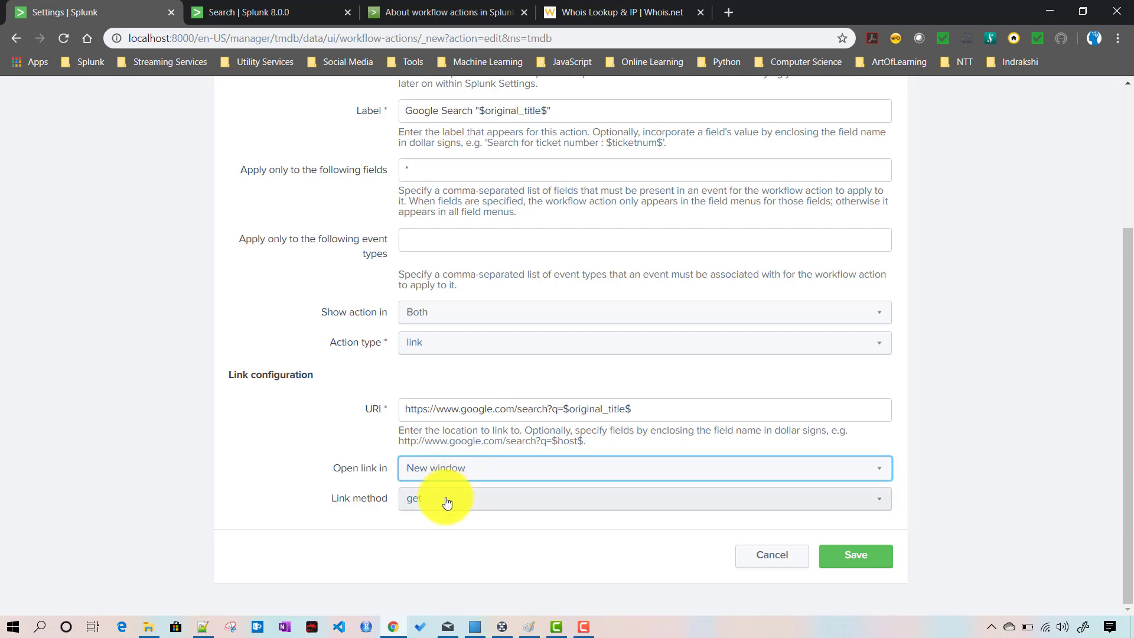
{"action": "left_click", "coordinate": [444, 506]}
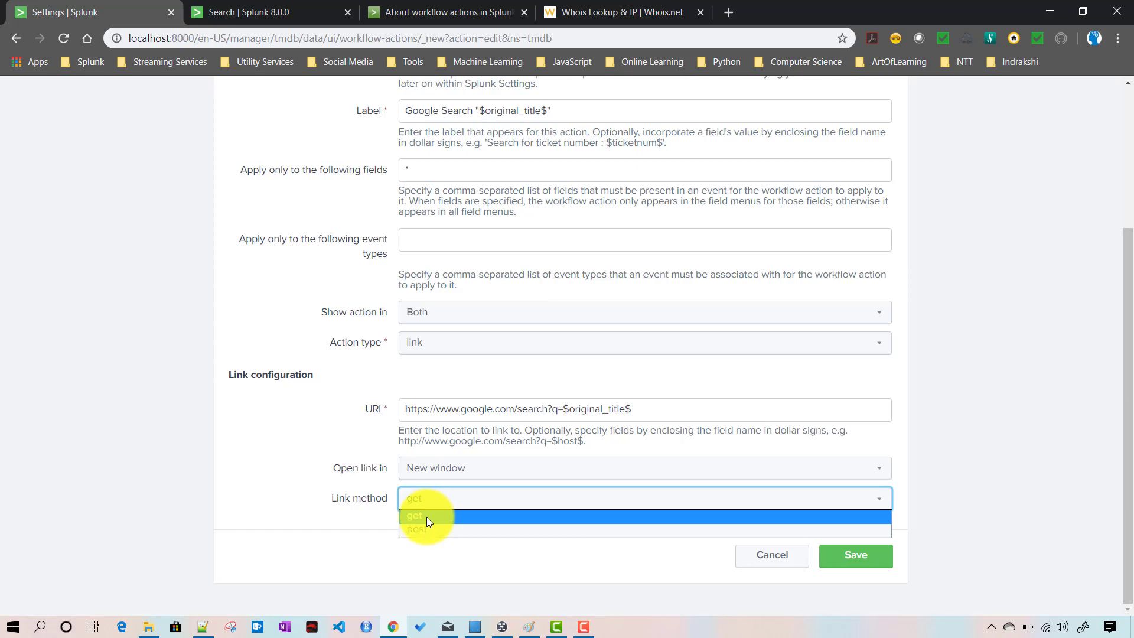
{"action": "left_click", "coordinate": [426, 516]}
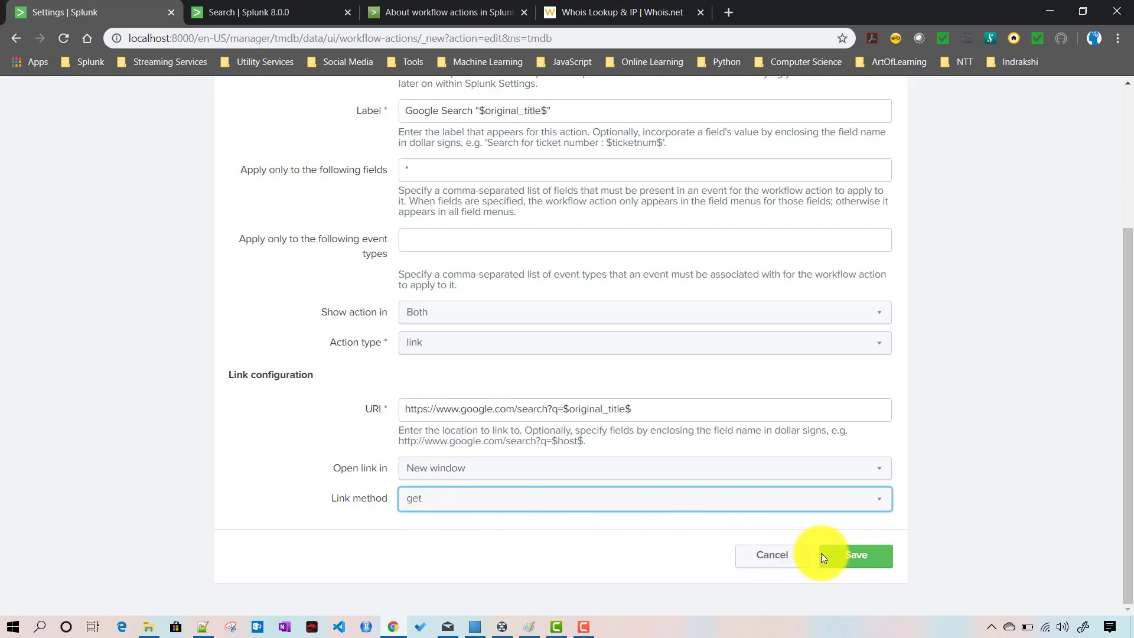
{"action": "left_click", "coordinate": [852, 561]}
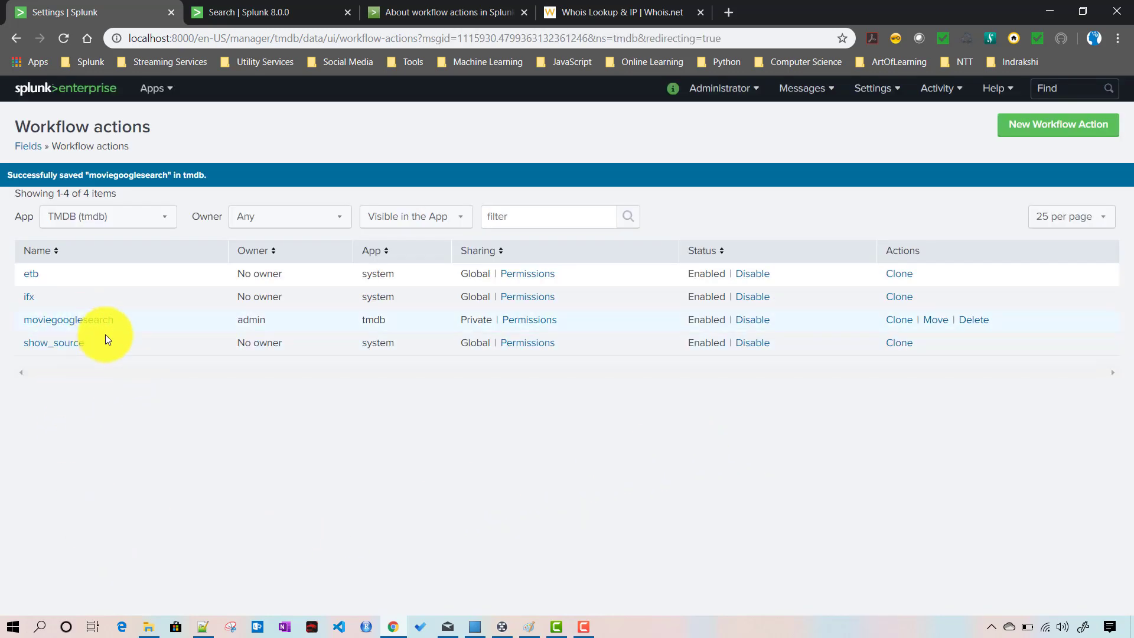
Step: Share moviegooglesearch with All apps (system), grant Everyone read and write permission, and save
{"action": "left_click", "coordinate": [518, 324]}
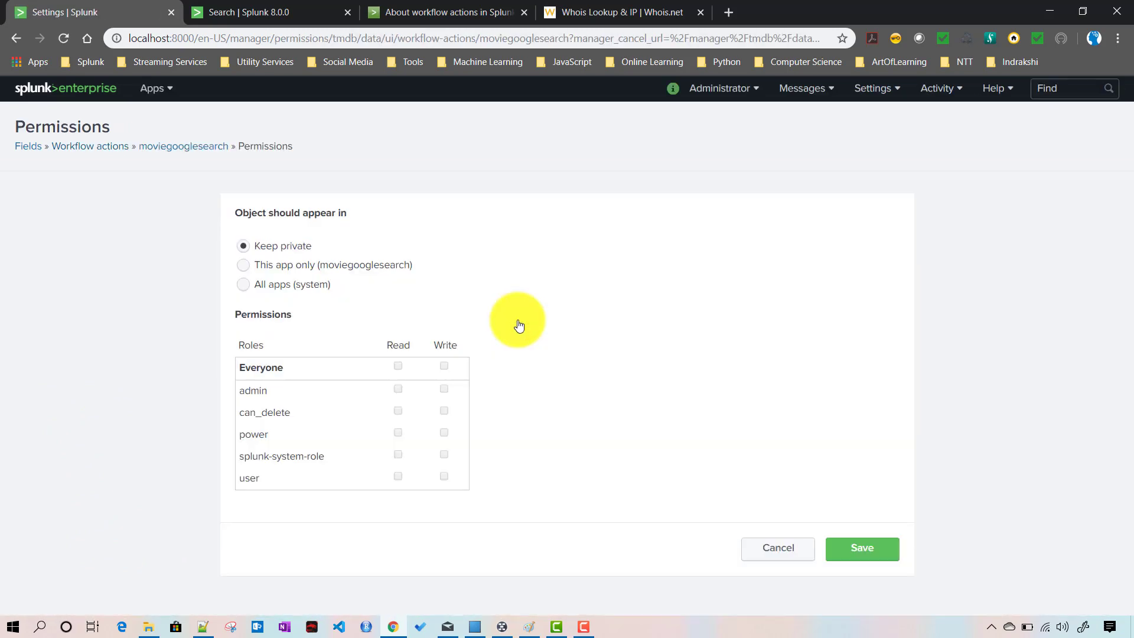
{"action": "left_click", "coordinate": [243, 286]}
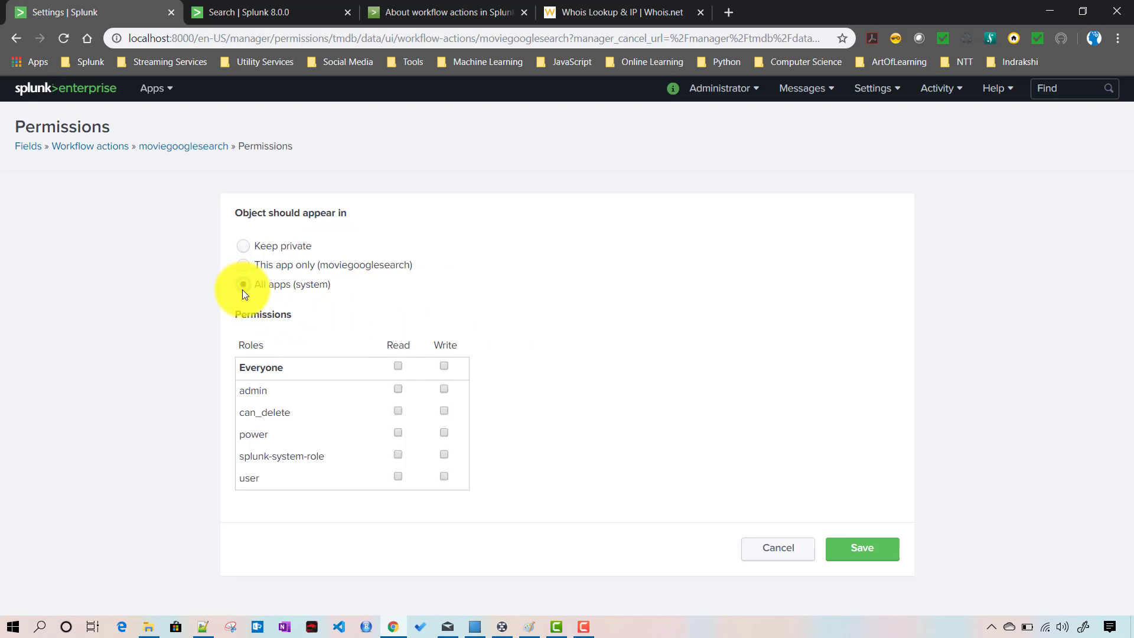
{"action": "left_click", "coordinate": [398, 366]}
{"action": "left_click", "coordinate": [444, 365]}
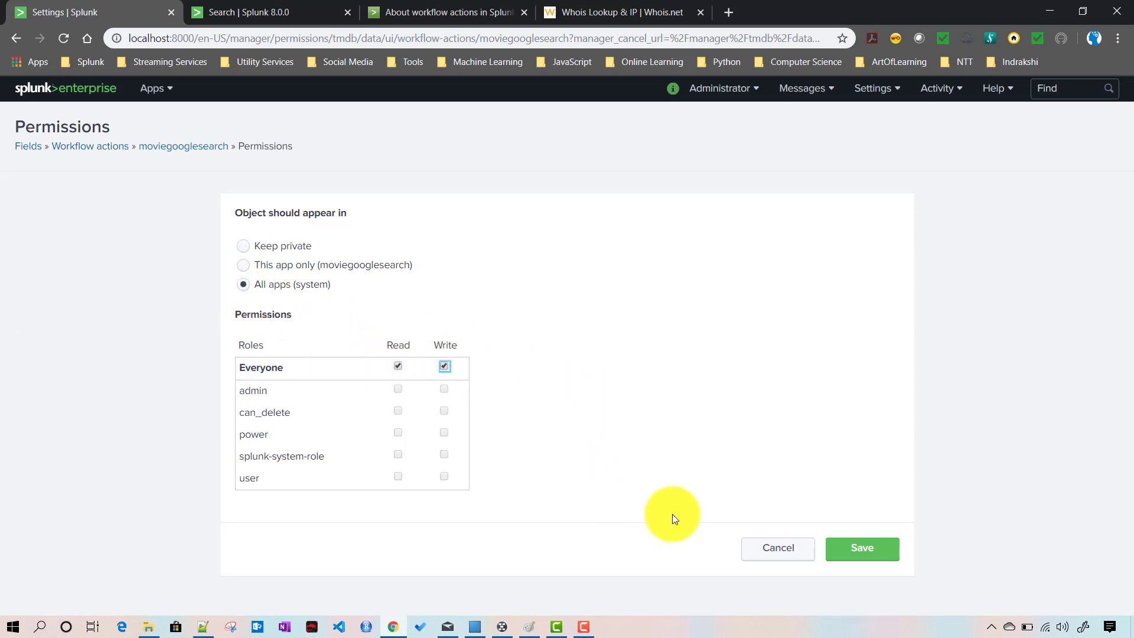
{"action": "left_click", "coordinate": [873, 551]}
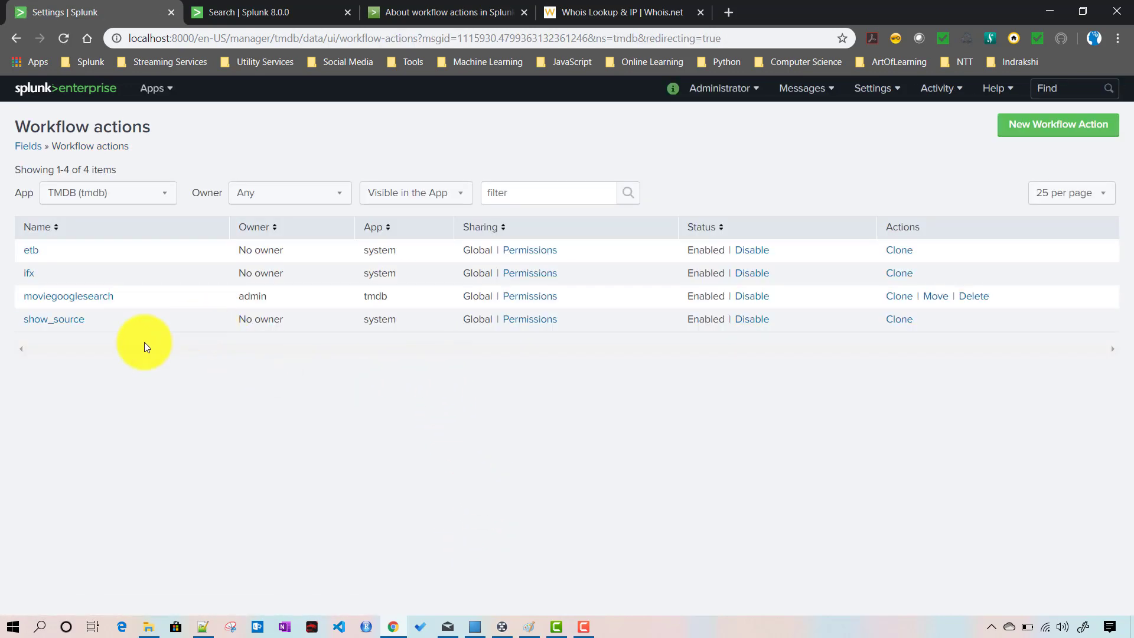
Step: Start a fresh search in the TMDB app for index="tmdb_index" over All time
{"action": "left_click", "coordinate": [232, 13]}
{"action": "scroll", "coordinate": [227, 374], "scroll_direction": "up", "scroll_amount": 10}
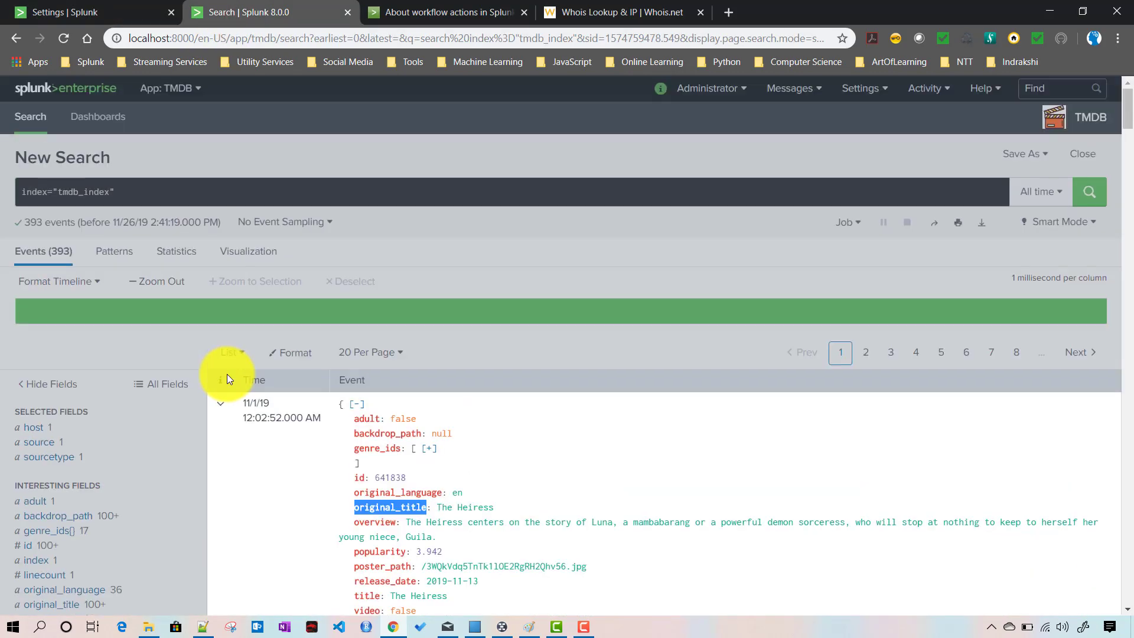
{"action": "left_click", "coordinate": [24, 113]}
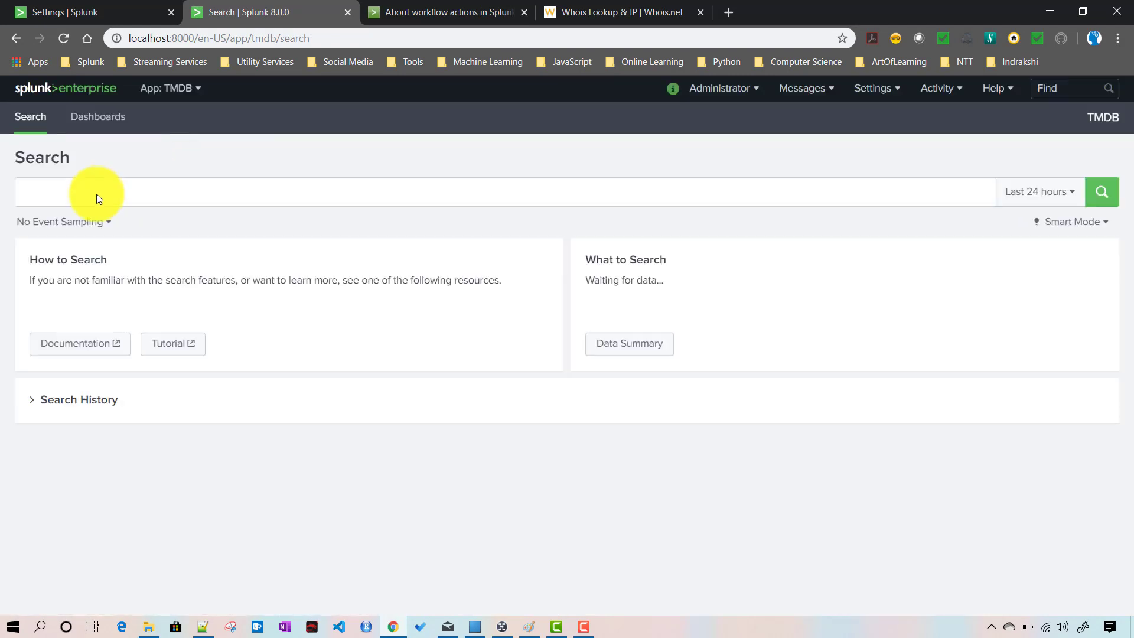
{"action": "left_click", "coordinate": [148, 190]}
{"action": "type", "text": "index"}
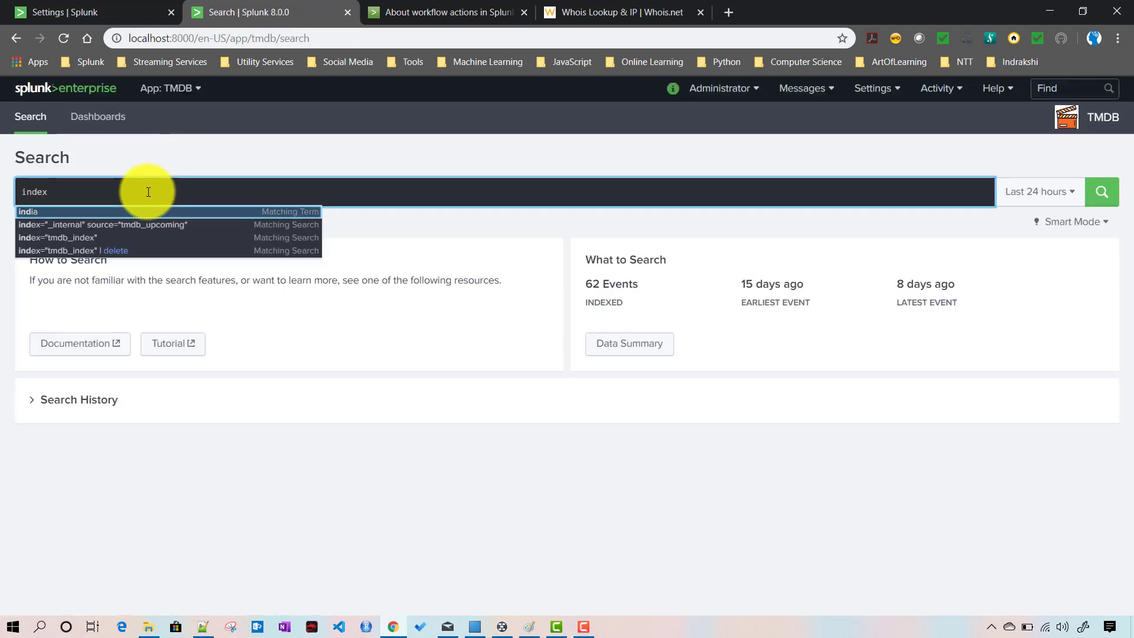
{"action": "key", "text": "Down"}
{"action": "key", "text": "Down"}
{"action": "key", "text": "Return"}
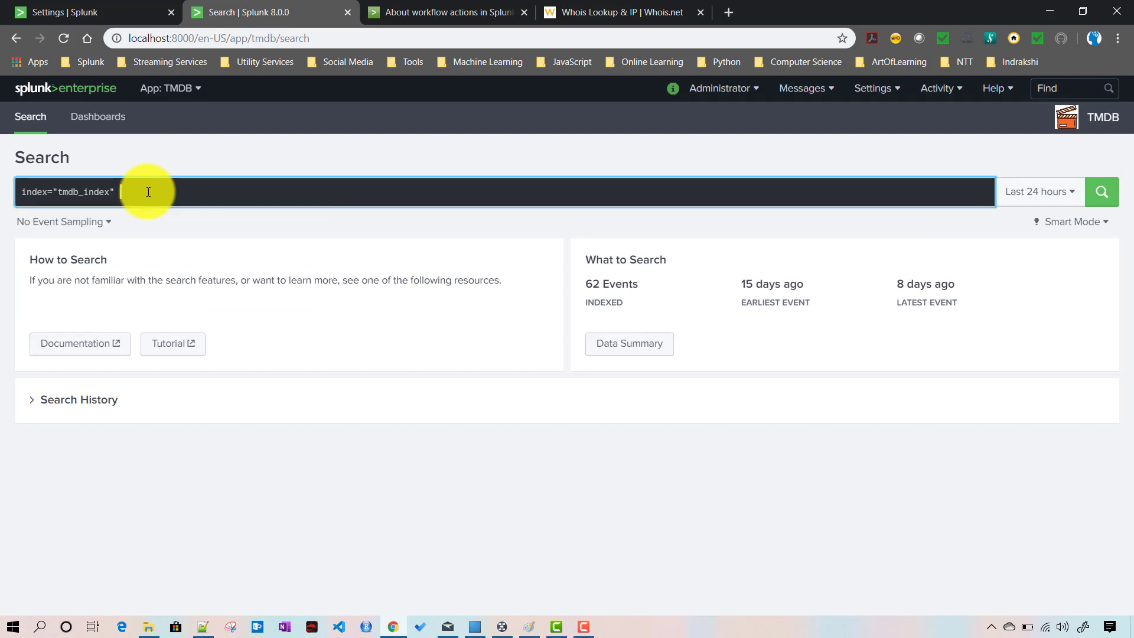
{"action": "left_click", "coordinate": [1038, 193]}
{"action": "left_click", "coordinate": [997, 273]}
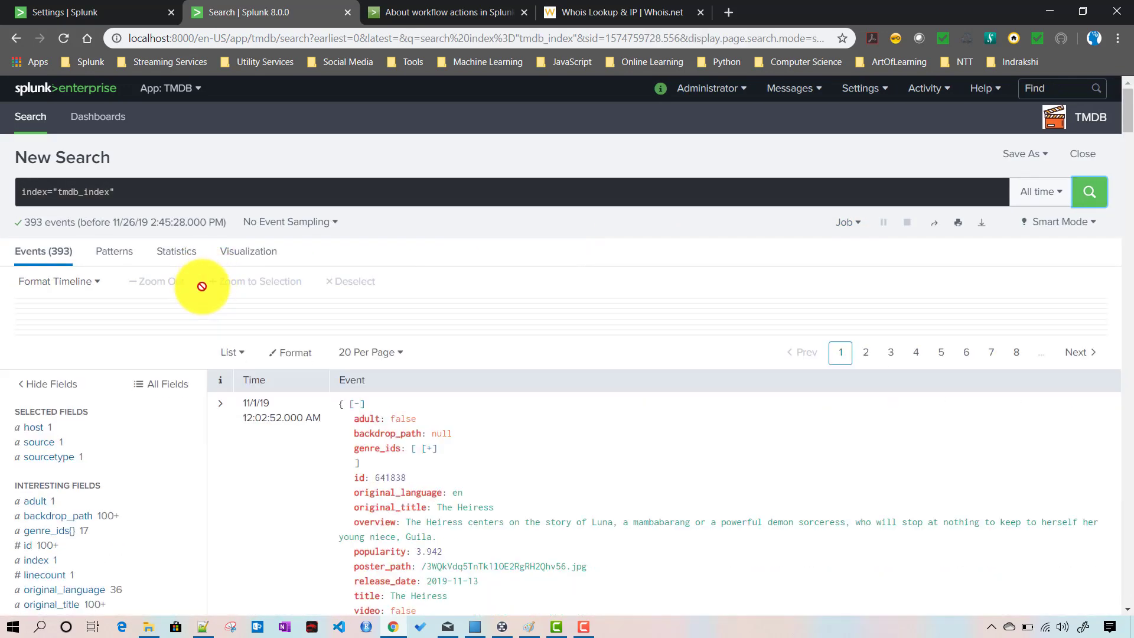
Step: Expand the first event and check its event actions and the adult and original_language field actions for the Google Search entry
{"action": "scroll", "coordinate": [259, 337], "scroll_direction": "down", "scroll_amount": 4}
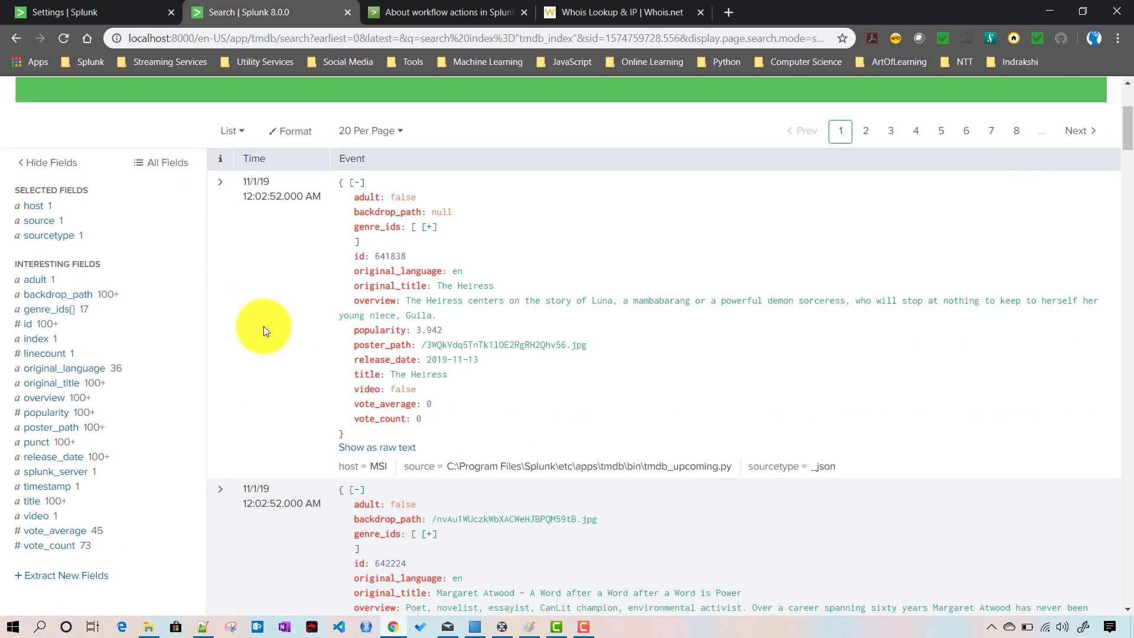
{"action": "left_click", "coordinate": [222, 183]}
{"action": "scroll", "coordinate": [296, 272], "scroll_direction": "down", "scroll_amount": 3}
{"action": "left_click", "coordinate": [384, 322]}
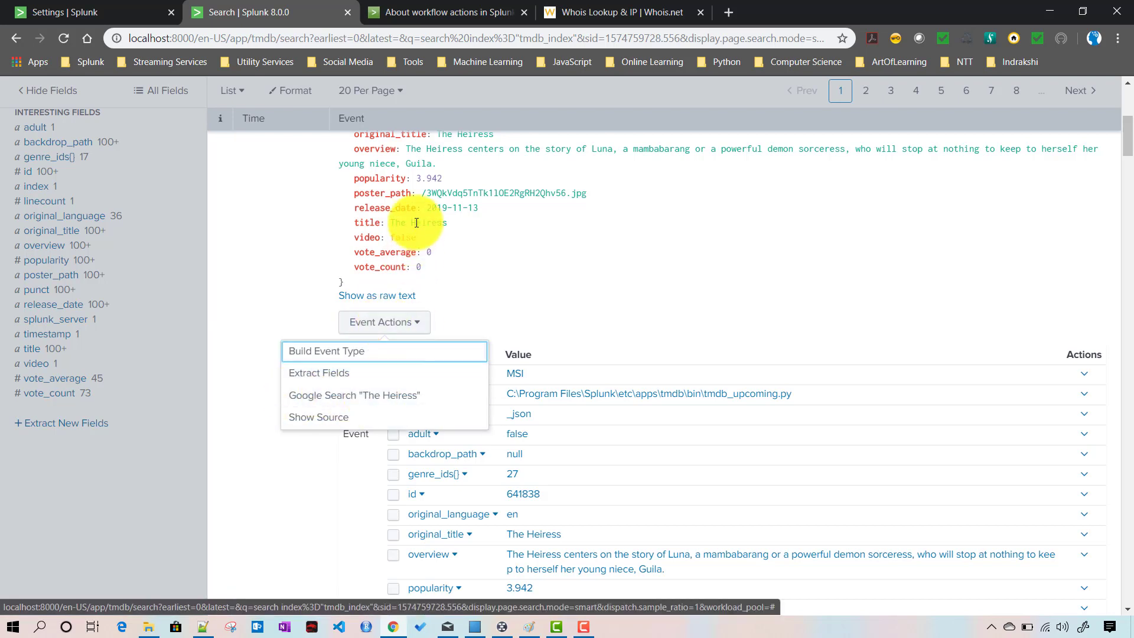
{"action": "scroll", "coordinate": [429, 254], "scroll_direction": "up", "scroll_amount": 1}
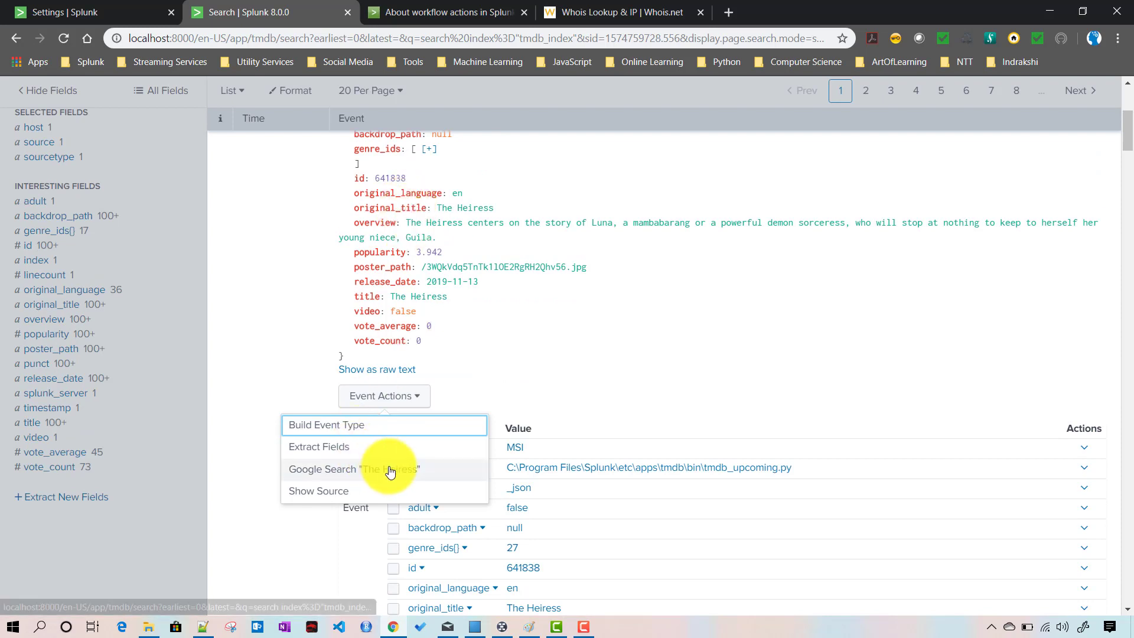
{"action": "scroll", "coordinate": [655, 390], "scroll_direction": "down", "scroll_amount": 2}
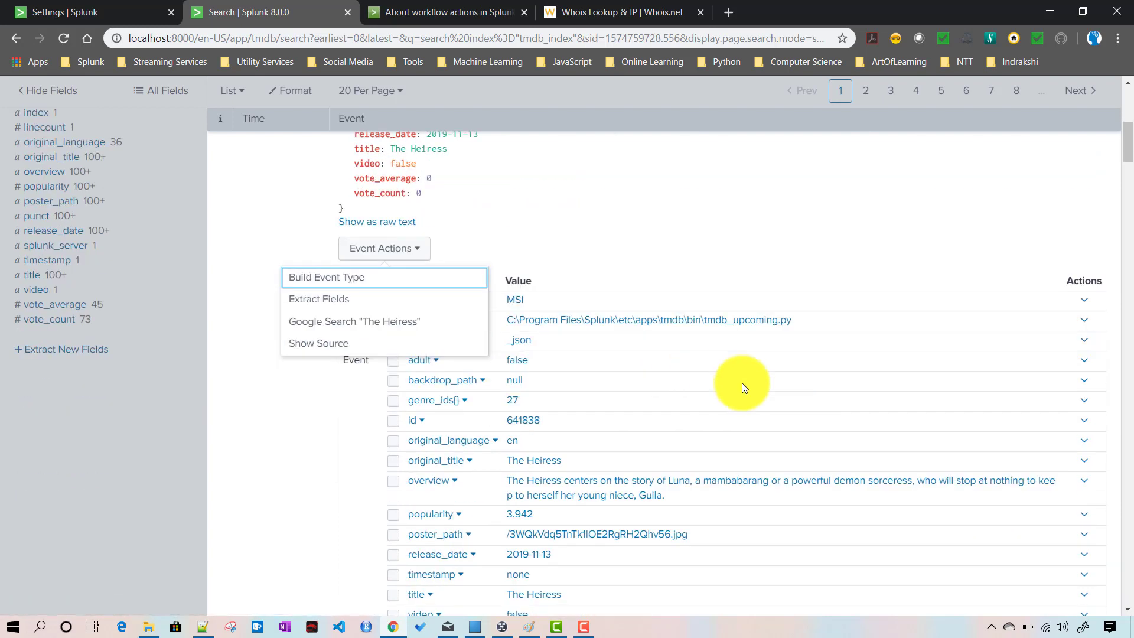
{"action": "left_click", "coordinate": [1086, 361]}
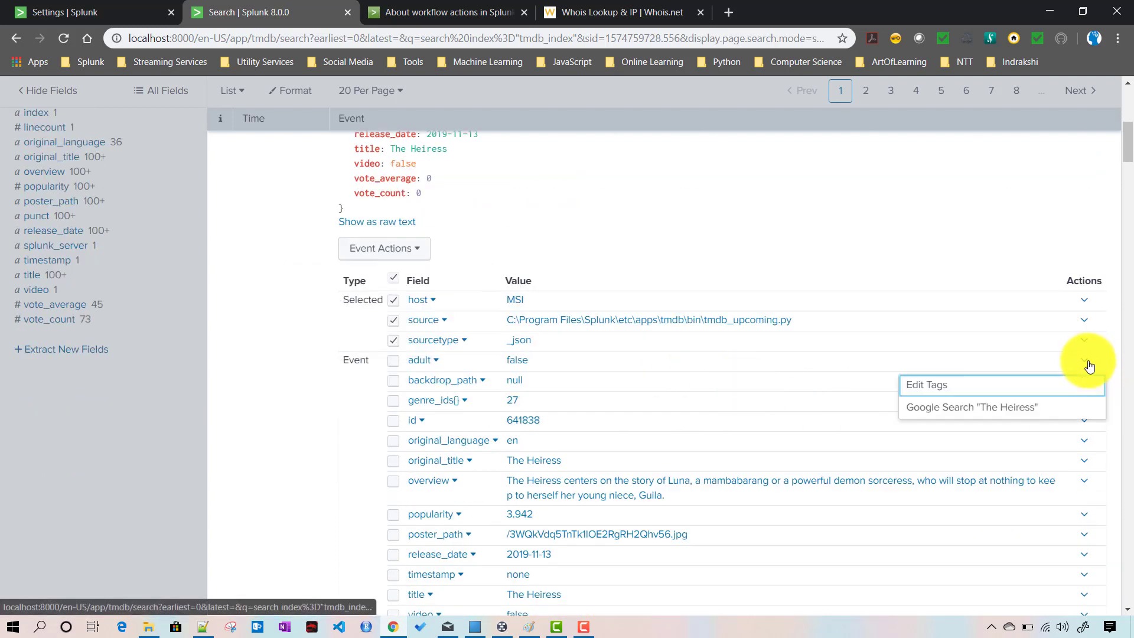
{"action": "left_click", "coordinate": [1085, 443]}
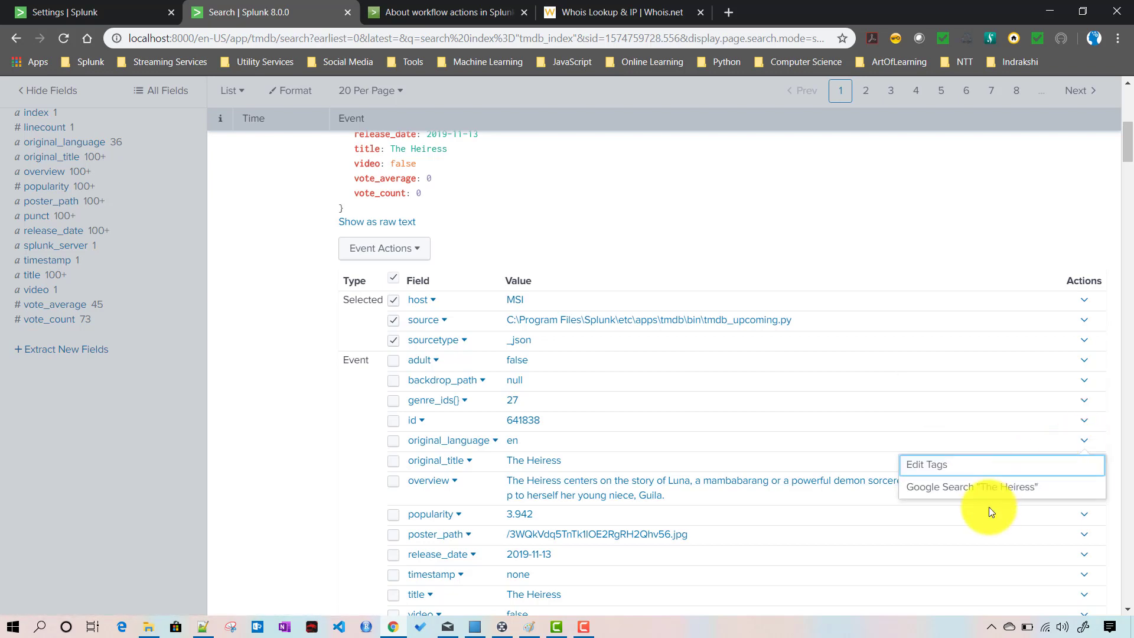
{"action": "scroll", "coordinate": [269, 399], "scroll_direction": "down", "scroll_amount": 3}
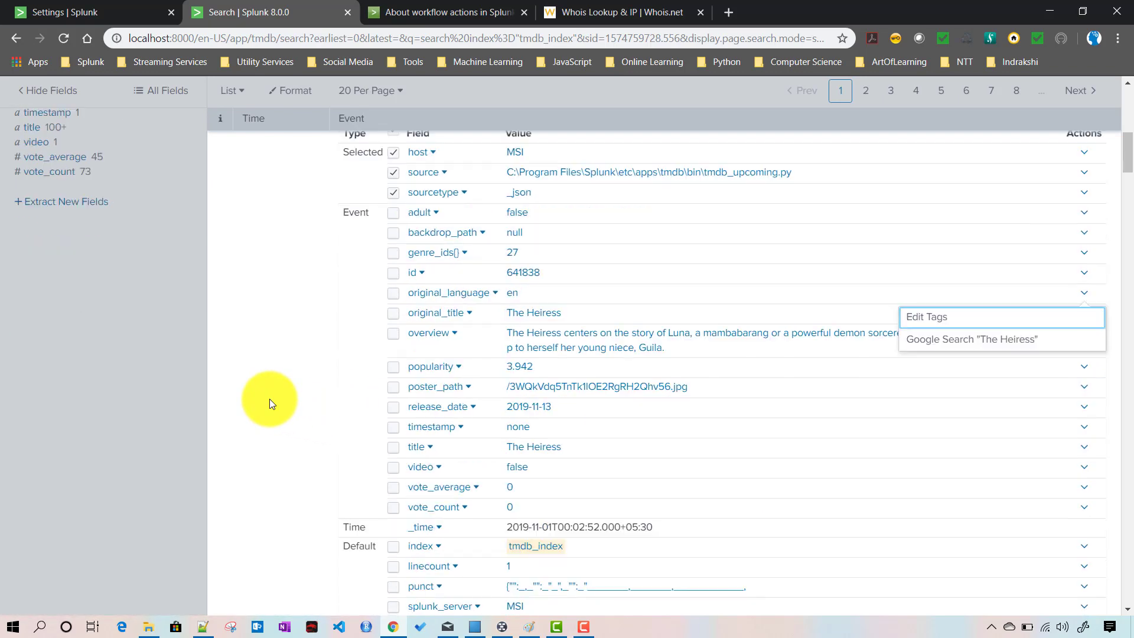
Step: Run the Google Search "The Heiress" action from the first event's actions, and close the Google results page
{"action": "scroll", "coordinate": [282, 375], "scroll_direction": "up", "scroll_amount": 3}
{"action": "left_click", "coordinate": [386, 254]}
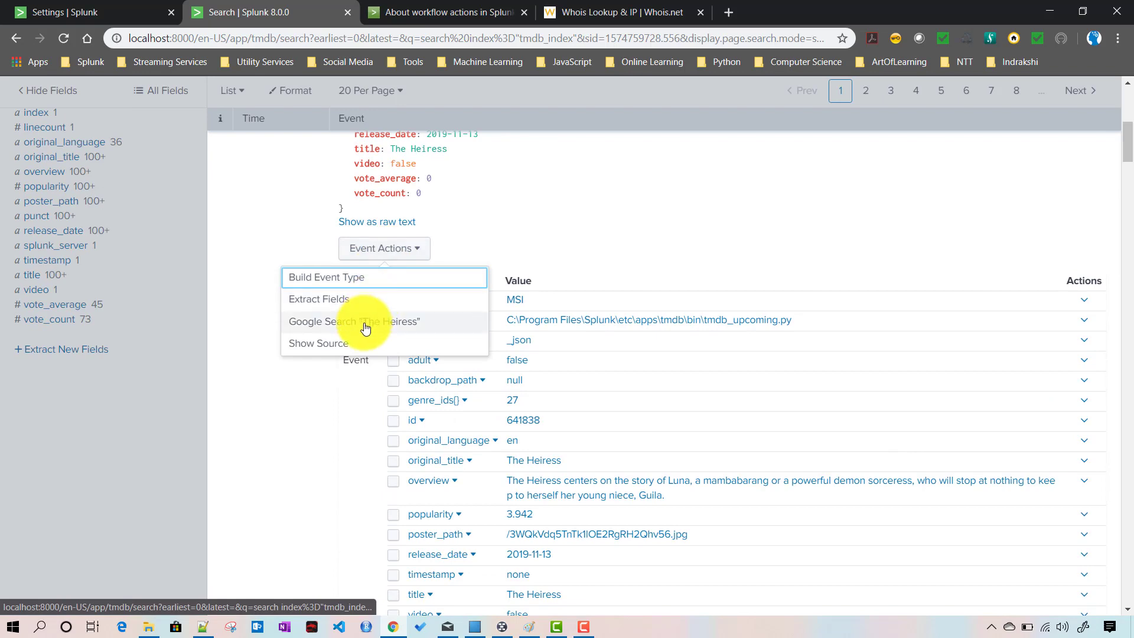
{"action": "left_click", "coordinate": [365, 322]}
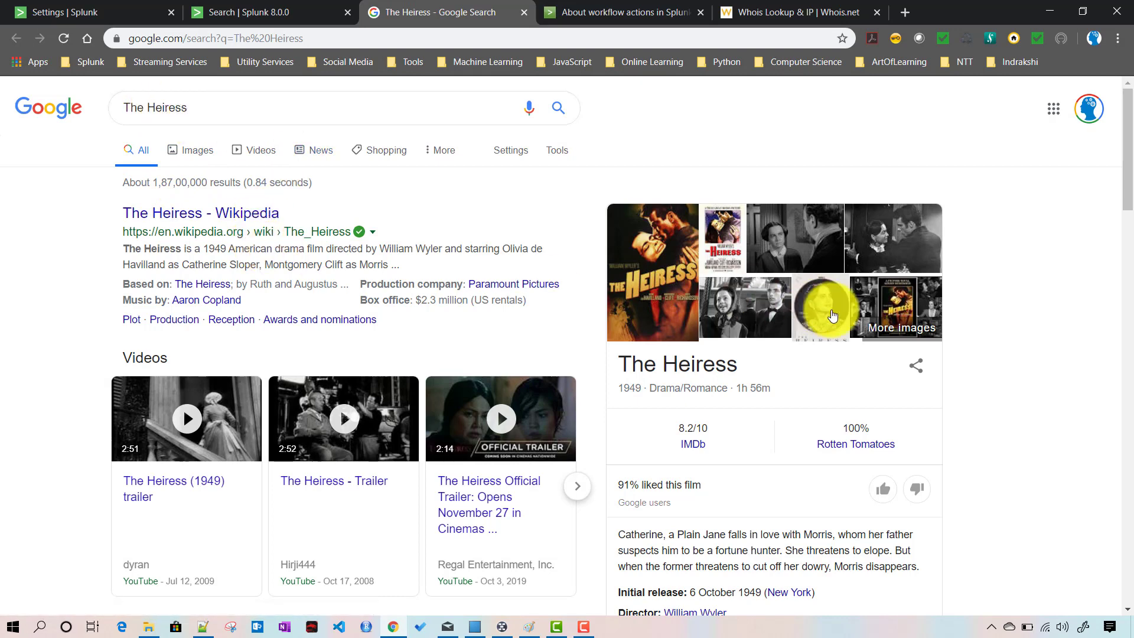
{"action": "left_click", "coordinate": [524, 12]}
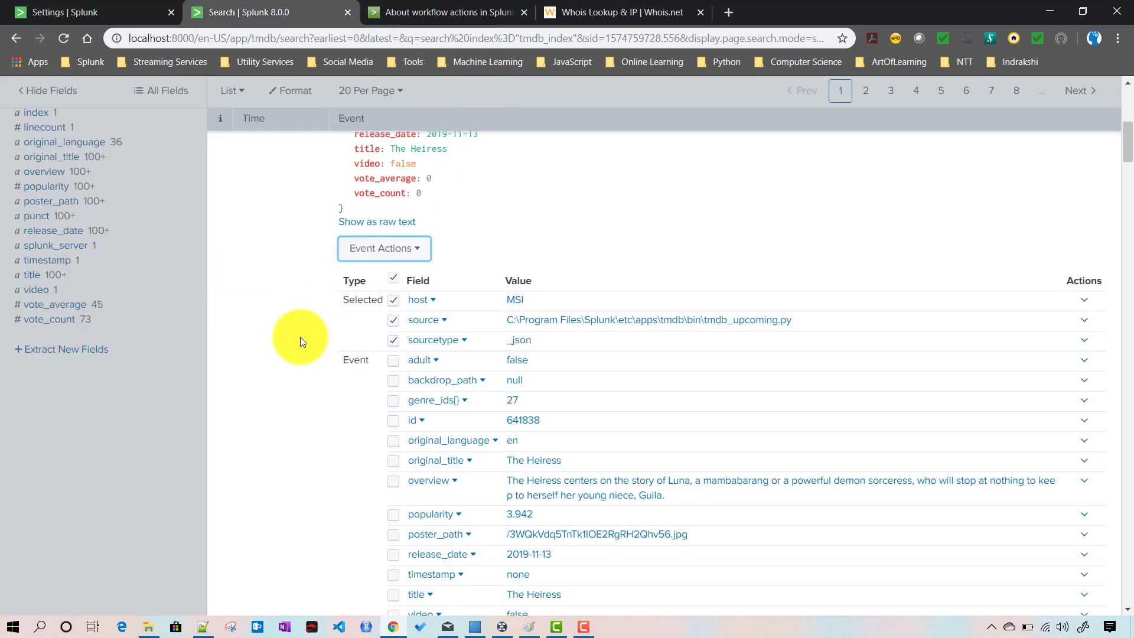
Step: Expand the second event and compare the Google Search label in its event actions with its original_title
{"action": "scroll", "coordinate": [300, 336], "scroll_direction": "down", "scroll_amount": 8}
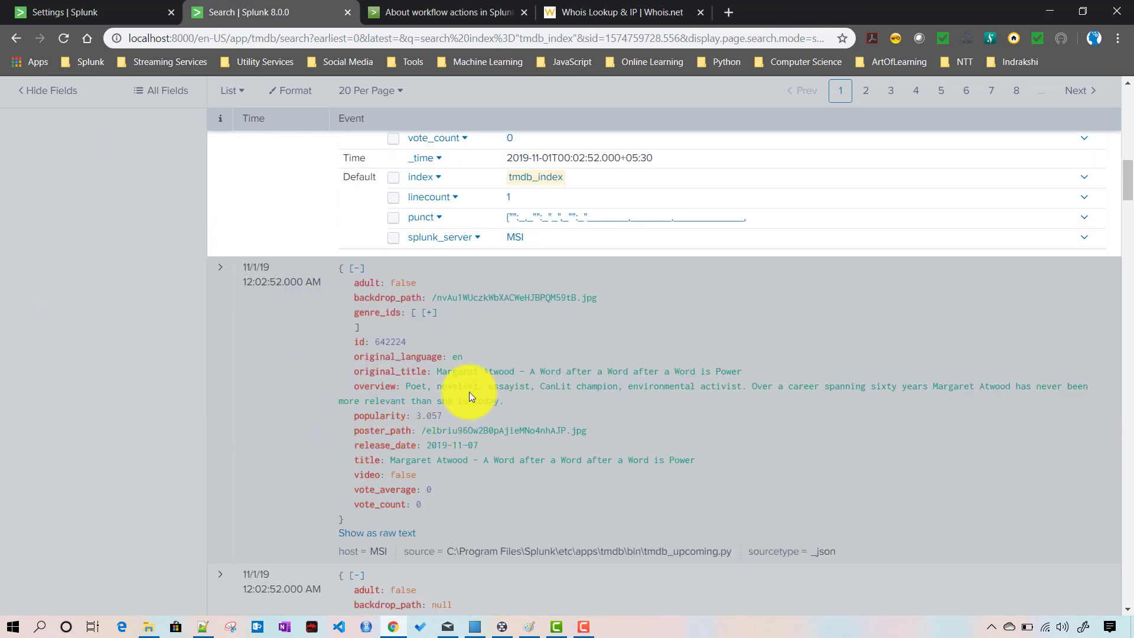
{"action": "scroll", "coordinate": [431, 367], "scroll_direction": "up", "scroll_amount": 8}
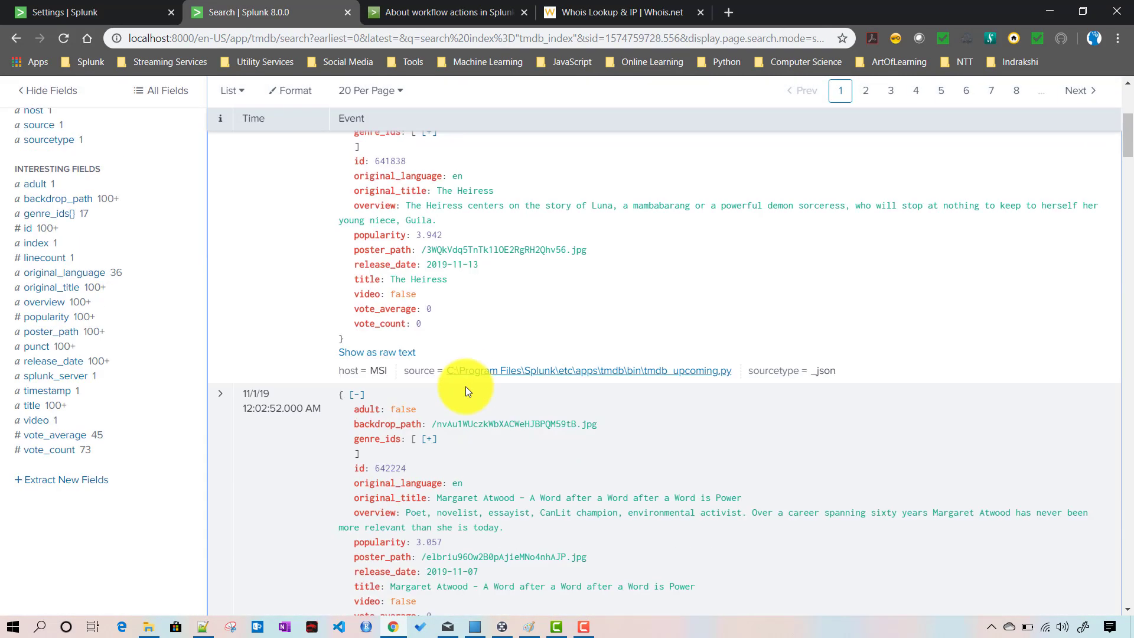
{"action": "scroll", "coordinate": [427, 382], "scroll_direction": "down", "scroll_amount": 3}
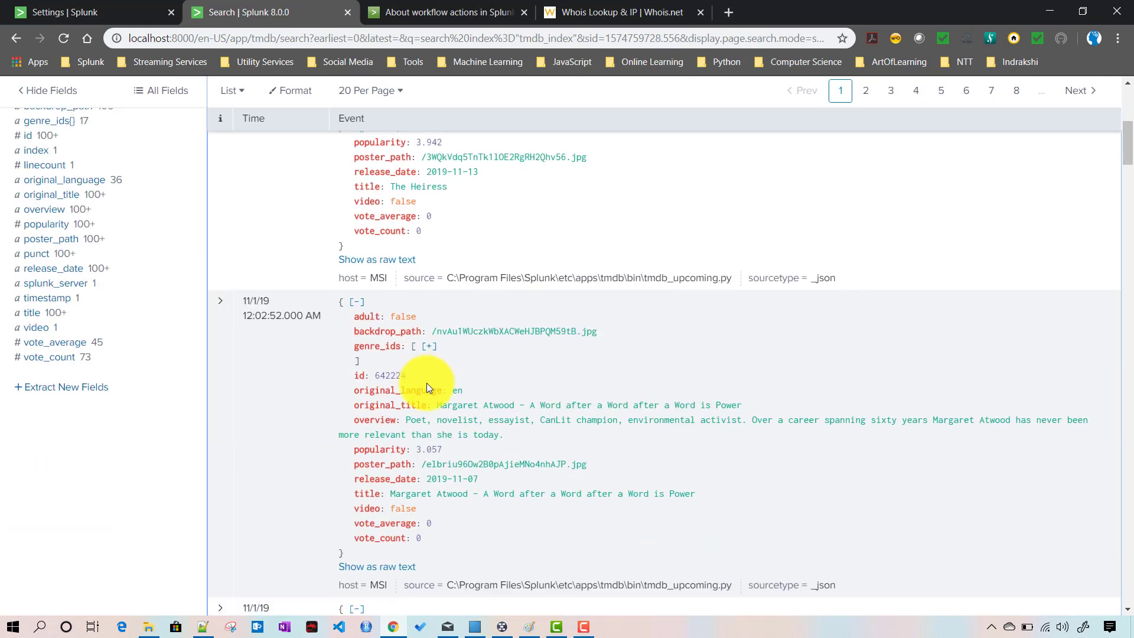
{"action": "left_click", "coordinate": [221, 302]}
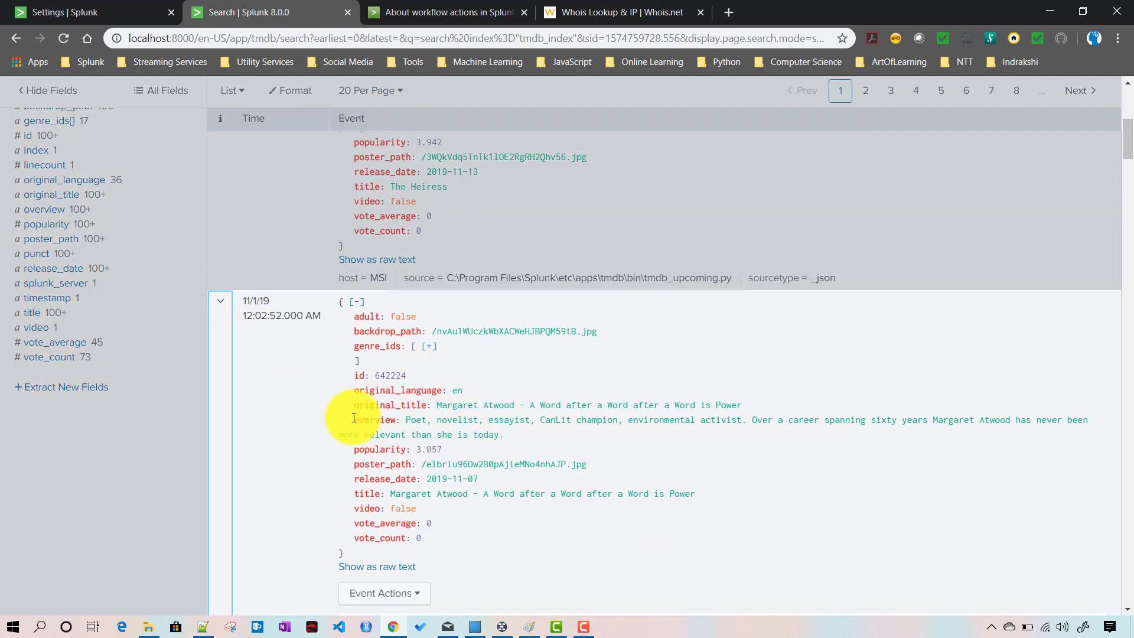
{"action": "scroll", "coordinate": [343, 413], "scroll_direction": "down", "scroll_amount": 4}
{"action": "left_click", "coordinate": [381, 376]}
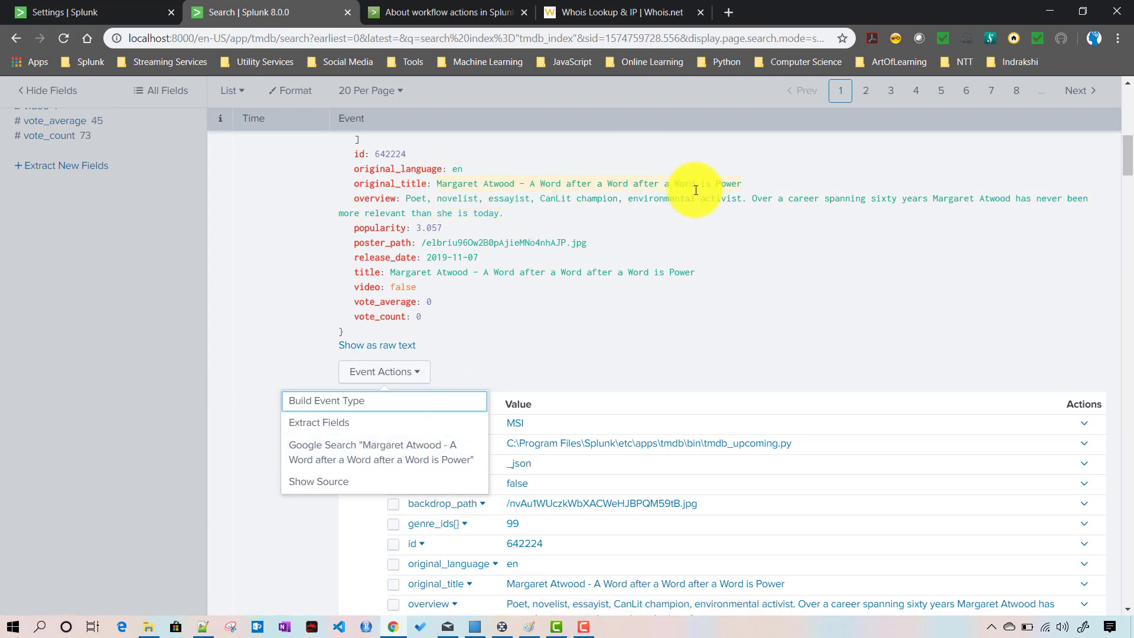
{"action": "scroll", "coordinate": [496, 414], "scroll_direction": "down", "scroll_amount": 5}
{"action": "scroll", "coordinate": [499, 417], "scroll_direction": "down", "scroll_amount": 9}
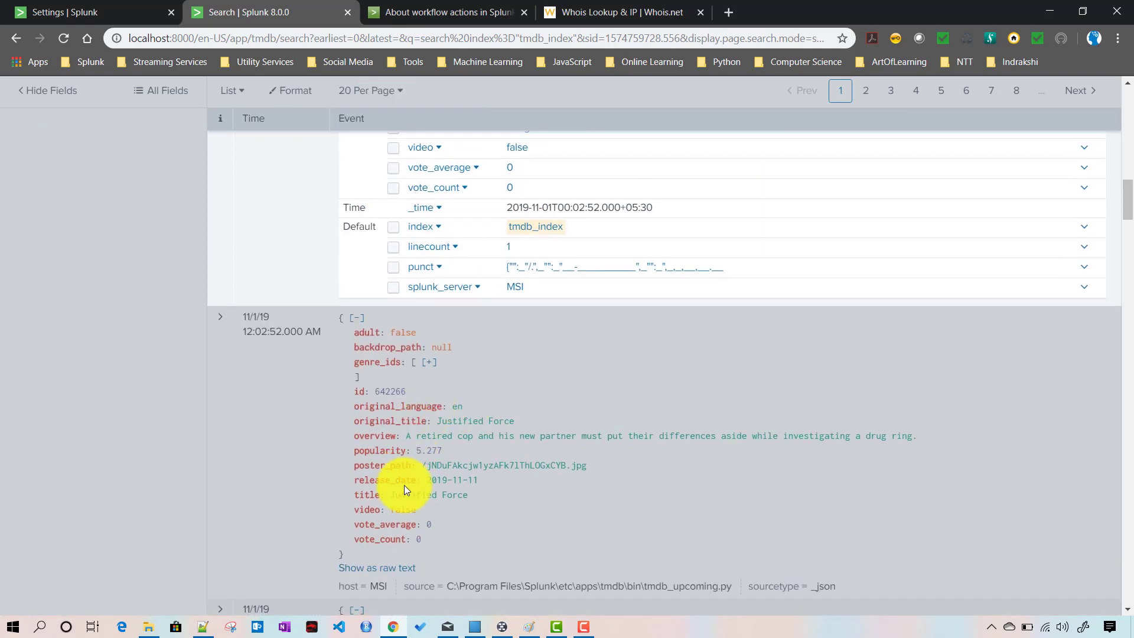
Step: Expand the first event and check its event actions and the backdrop_path and original_title field actions for the Google Search entry
{"action": "scroll", "coordinate": [460, 291], "scroll_direction": "up", "scroll_amount": 6}
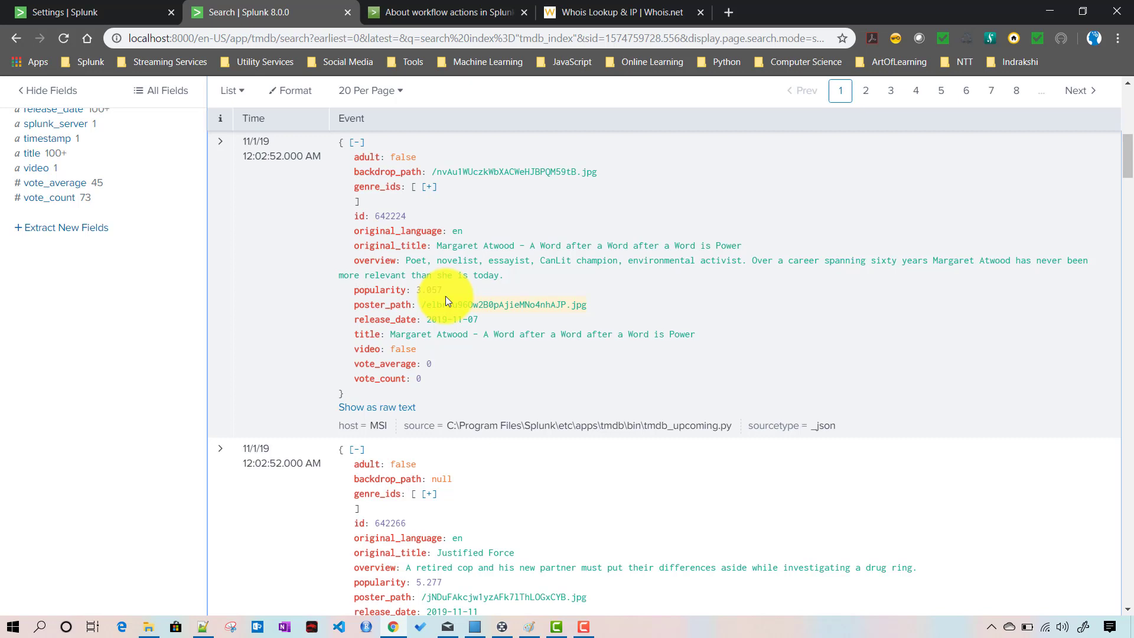
{"action": "scroll", "coordinate": [475, 330], "scroll_direction": "up", "scroll_amount": 3}
{"action": "scroll", "coordinate": [474, 330], "scroll_direction": "up", "scroll_amount": 5}
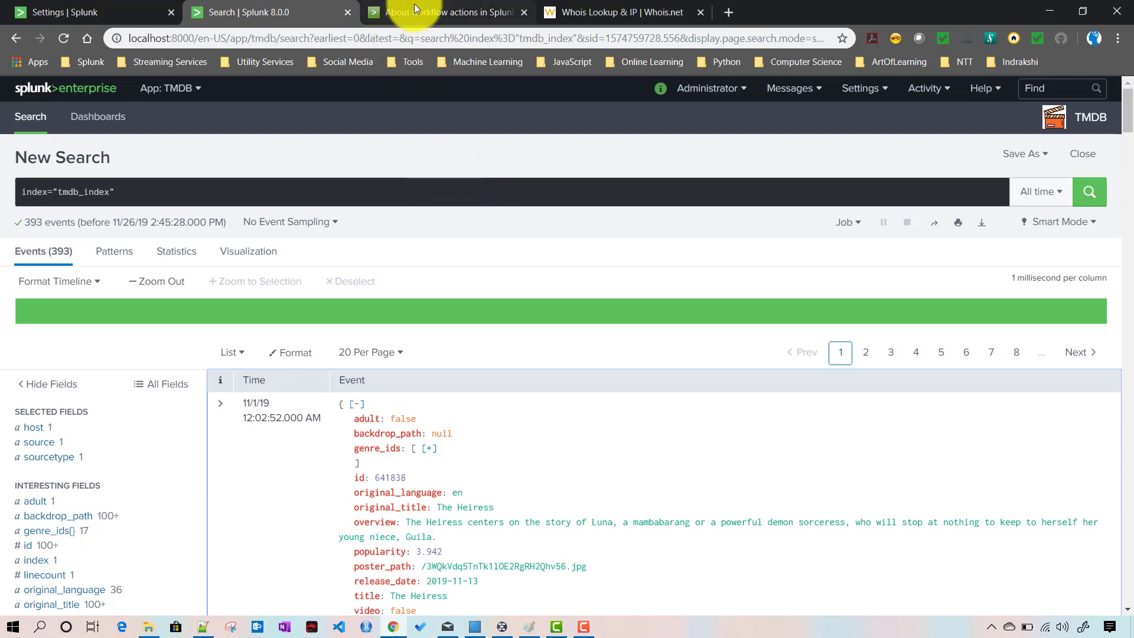
{"action": "scroll", "coordinate": [492, 420], "scroll_direction": "down", "scroll_amount": 4}
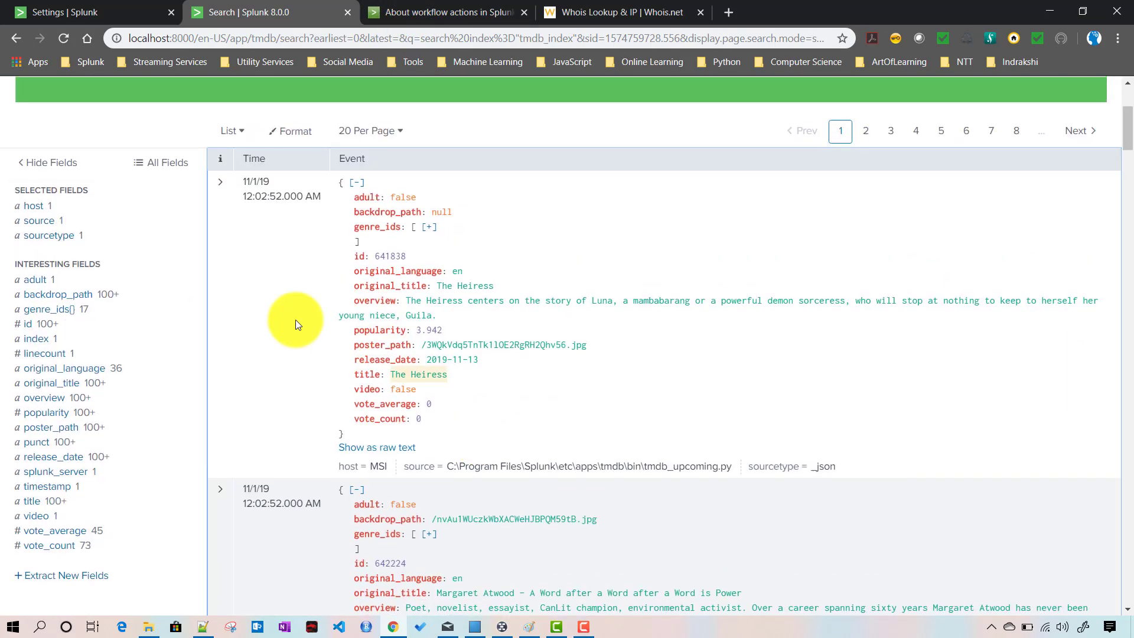
{"action": "left_click", "coordinate": [219, 183]}
{"action": "scroll", "coordinate": [490, 464], "scroll_direction": "down", "scroll_amount": 3}
{"action": "left_click", "coordinate": [378, 323]}
{"action": "scroll", "coordinate": [759, 316], "scroll_direction": "down", "scroll_amount": 3}
{"action": "left_click", "coordinate": [1086, 307]}
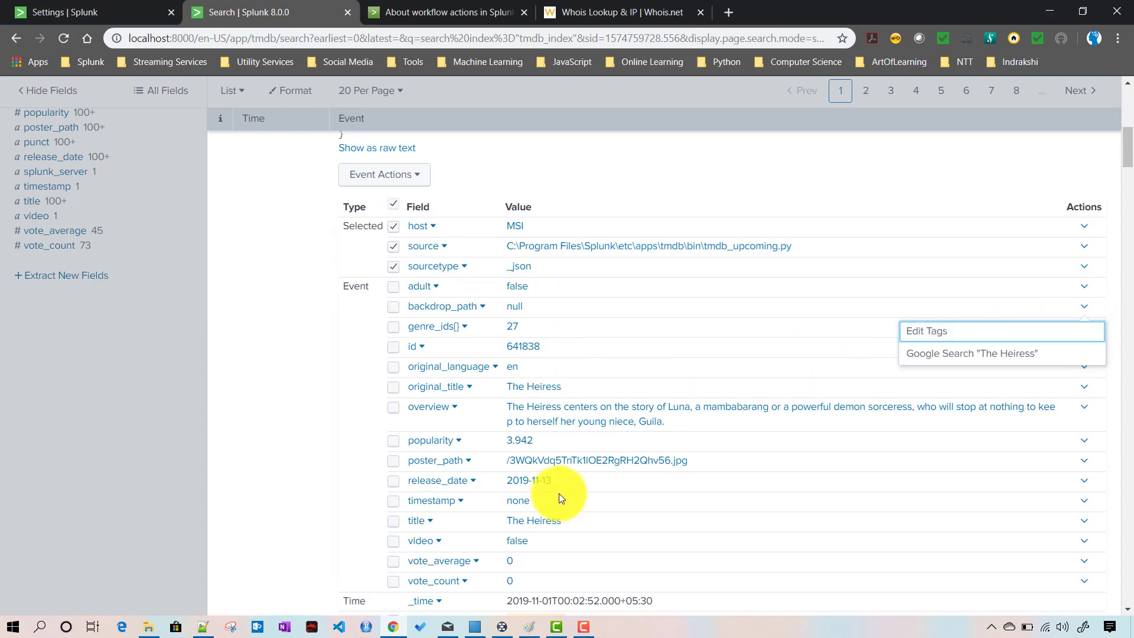
{"action": "left_click", "coordinate": [1083, 391]}
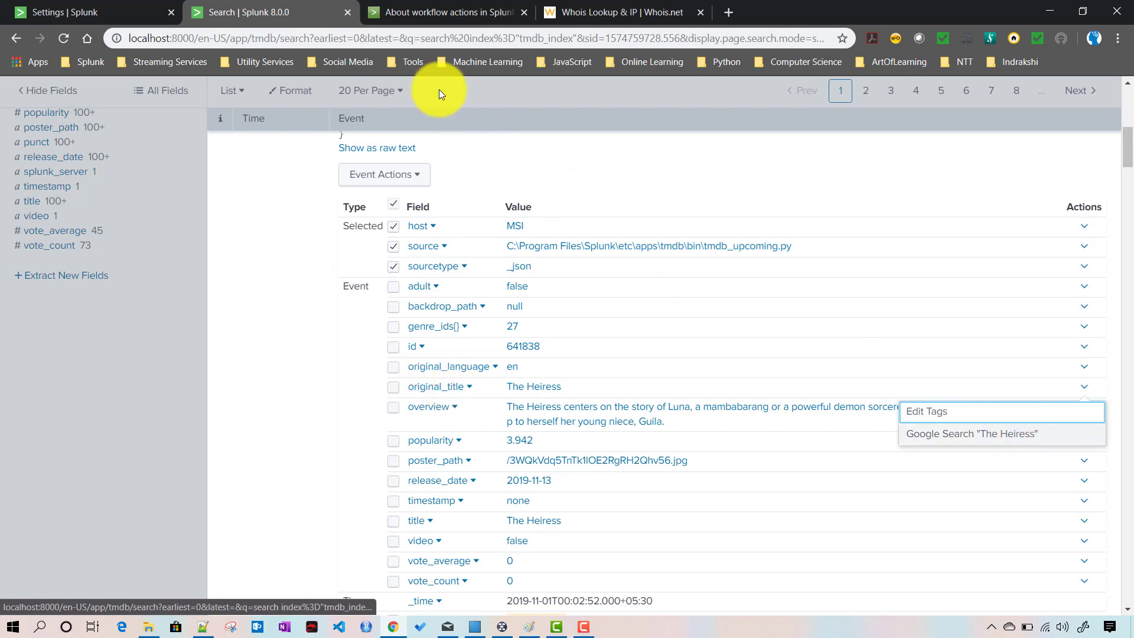
Step: Restrict the moviegooglesearch workflow action to the original_title field only and save it
{"action": "left_click", "coordinate": [59, 18]}
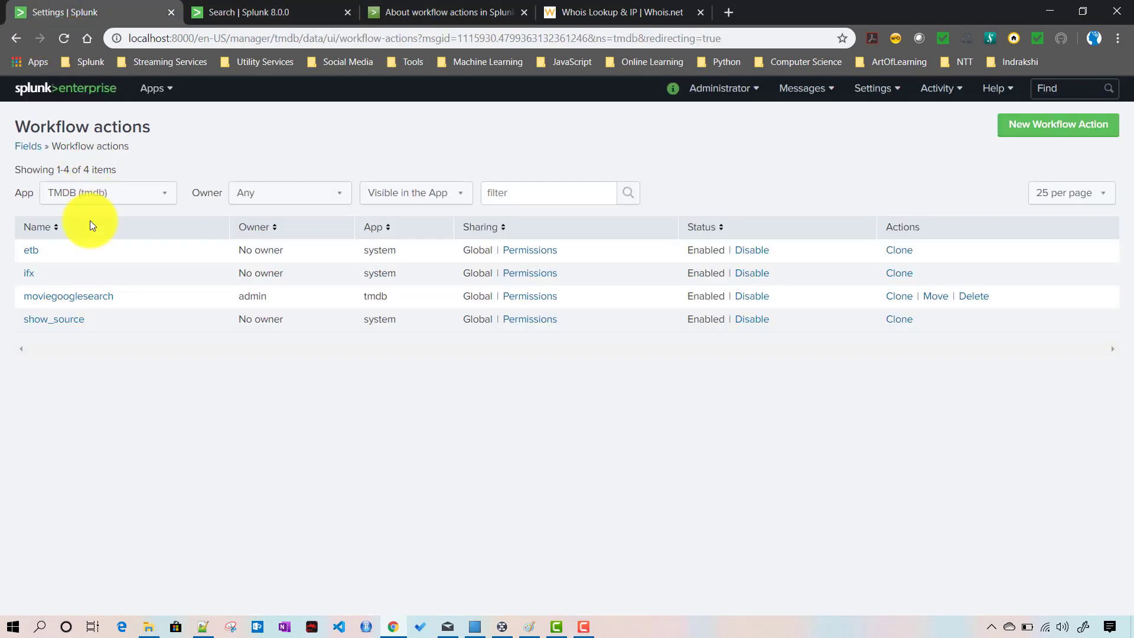
{"action": "left_click", "coordinate": [63, 298]}
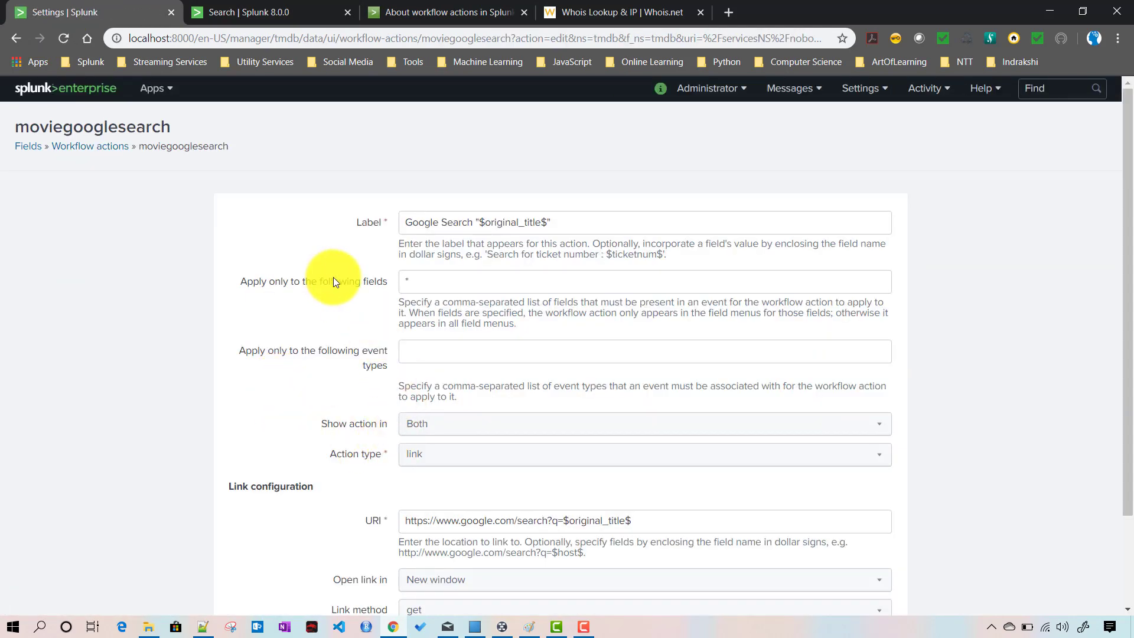
{"action": "double_click", "coordinate": [426, 281]}
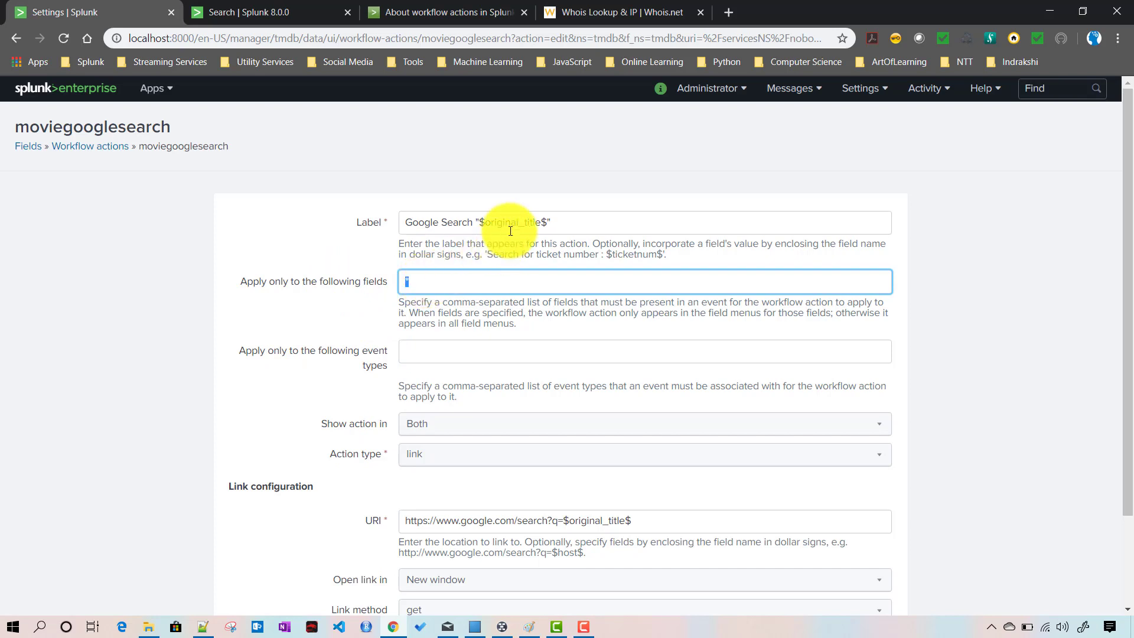
{"action": "double_click", "coordinate": [509, 223]}
{"action": "key", "text": "ctrl+c"}
{"action": "double_click", "coordinate": [421, 280]}
{"action": "key", "text": "ctrl+v"}
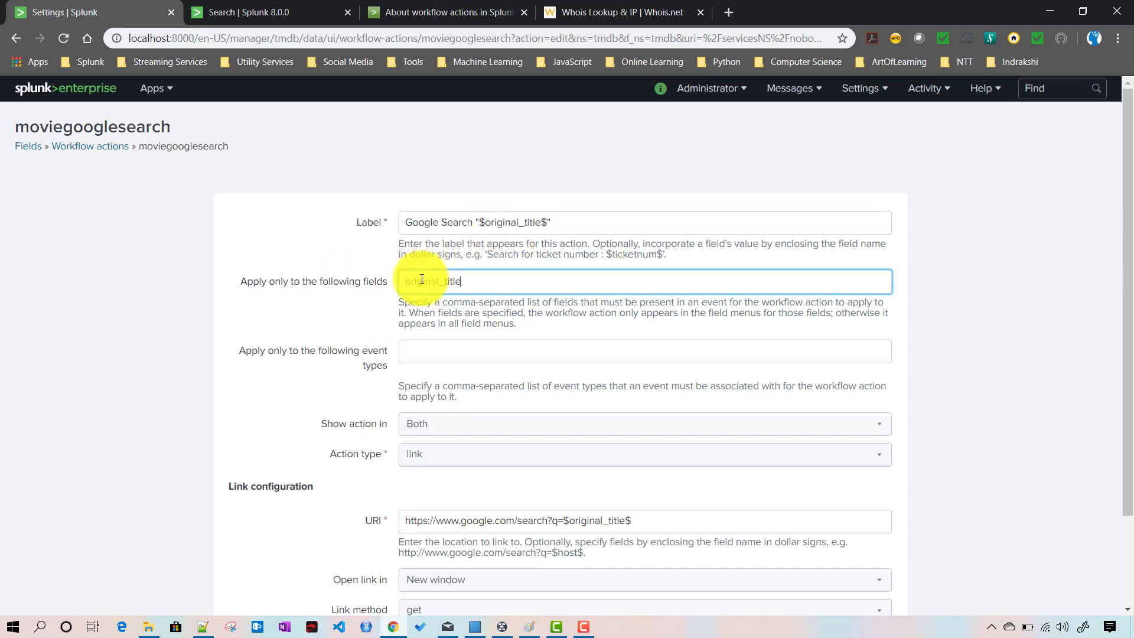
{"action": "scroll", "coordinate": [1029, 393], "scroll_direction": "down", "scroll_amount": 2}
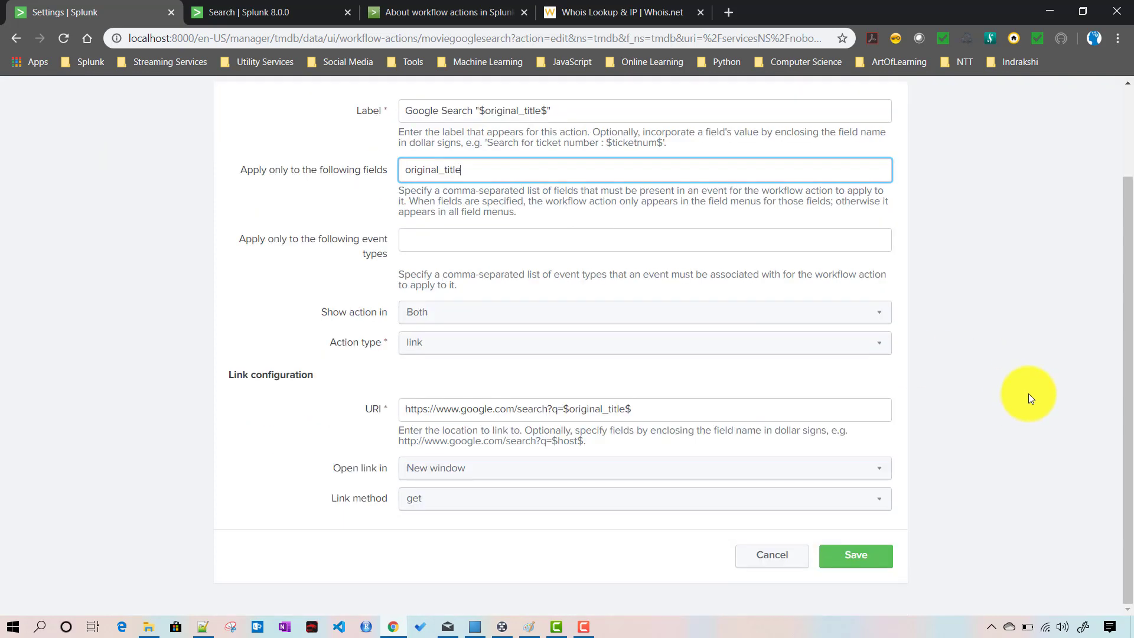
{"action": "left_click", "coordinate": [856, 562]}
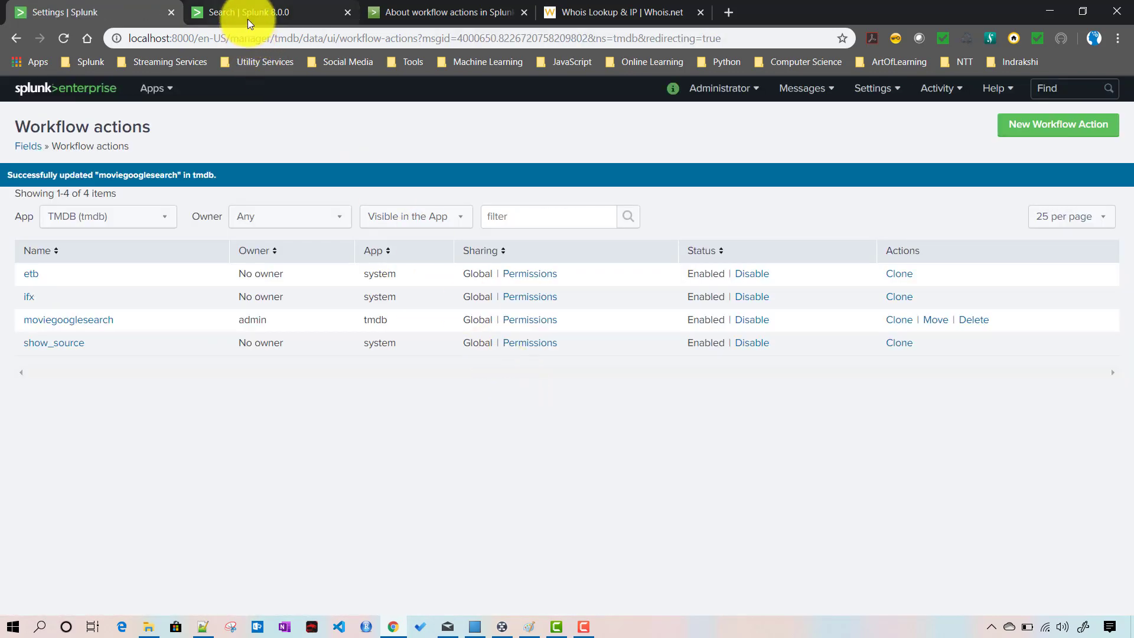
Step: Rerun index="tmdb_index" over All time from a fresh search page in the TMDB app
{"action": "left_click", "coordinate": [247, 17]}
{"action": "scroll", "coordinate": [228, 316], "scroll_direction": "up", "scroll_amount": 10}
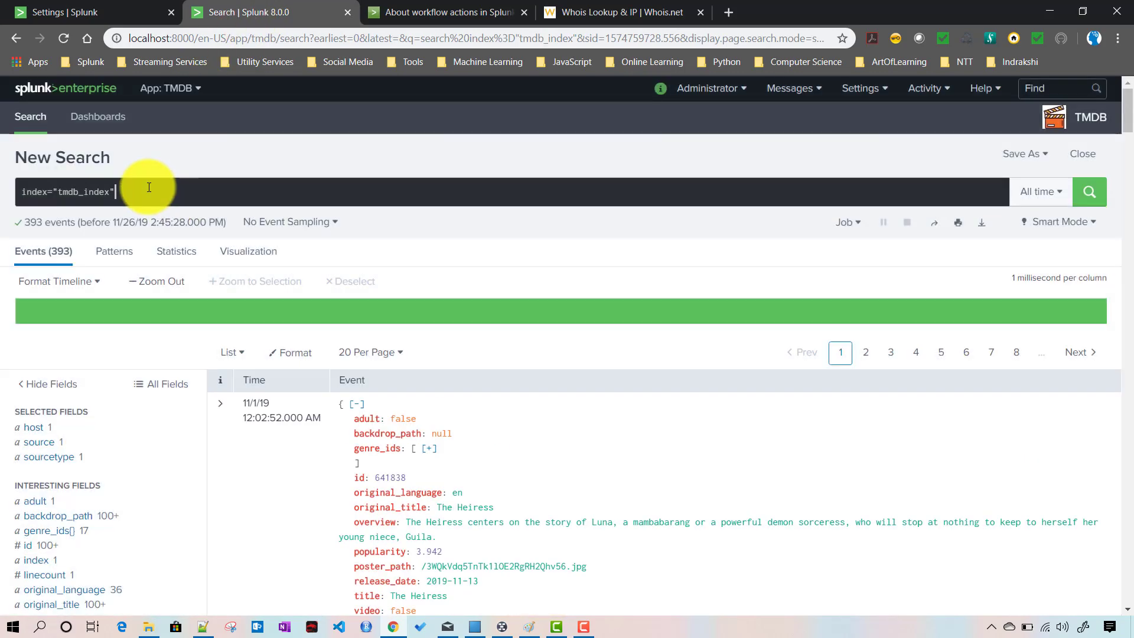
{"action": "triple_click", "coordinate": [149, 186]}
{"action": "key", "text": "BackSpace"}
{"action": "left_click", "coordinate": [30, 116]}
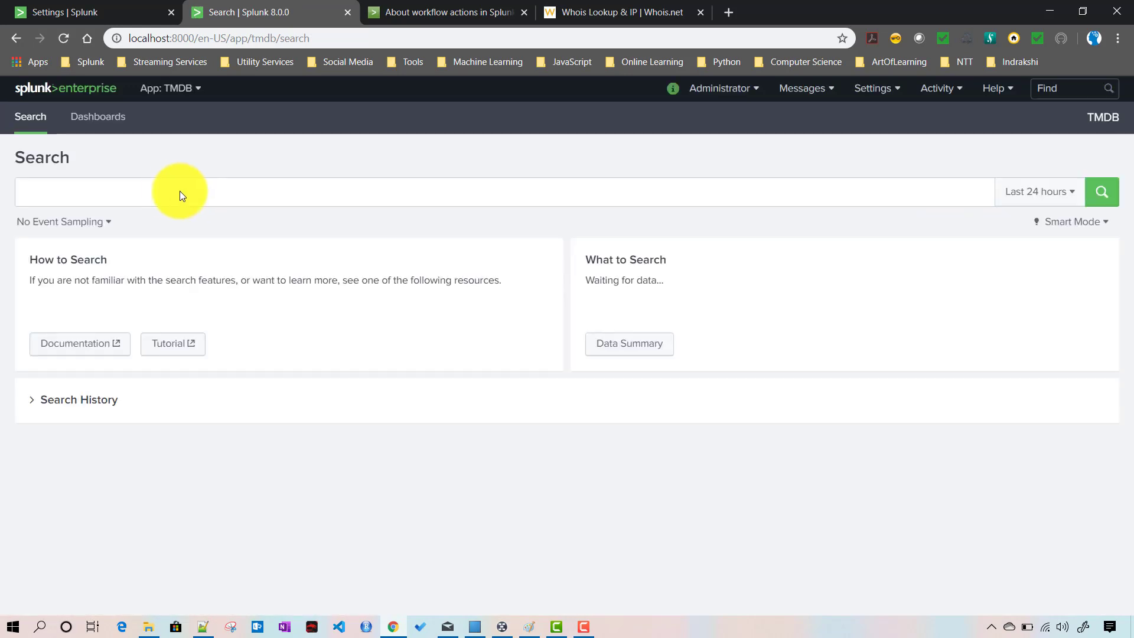
{"action": "left_click", "coordinate": [167, 197]}
{"action": "key", "text": "ctrl+v"}
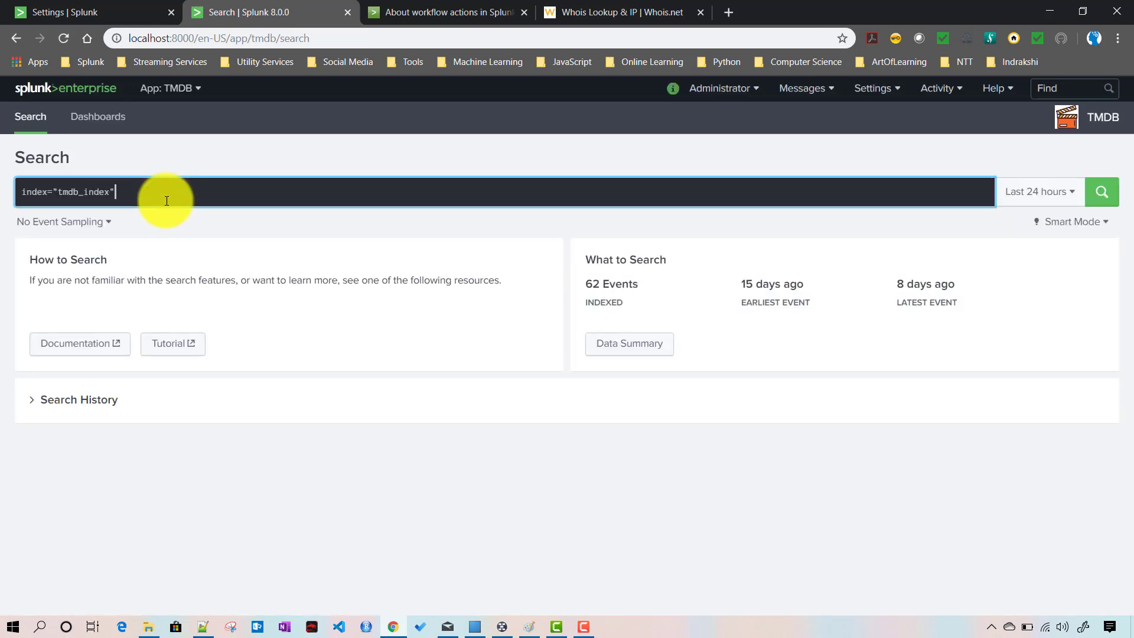
{"action": "left_click", "coordinate": [1022, 194]}
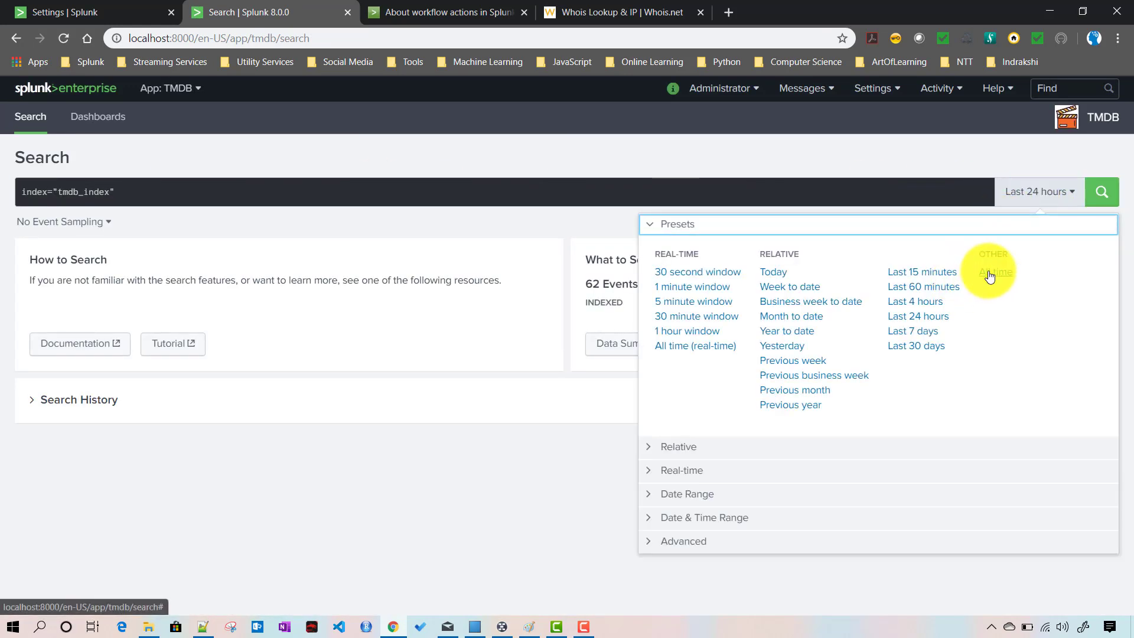
{"action": "left_click", "coordinate": [990, 202]}
{"action": "left_click", "coordinate": [1109, 189]}
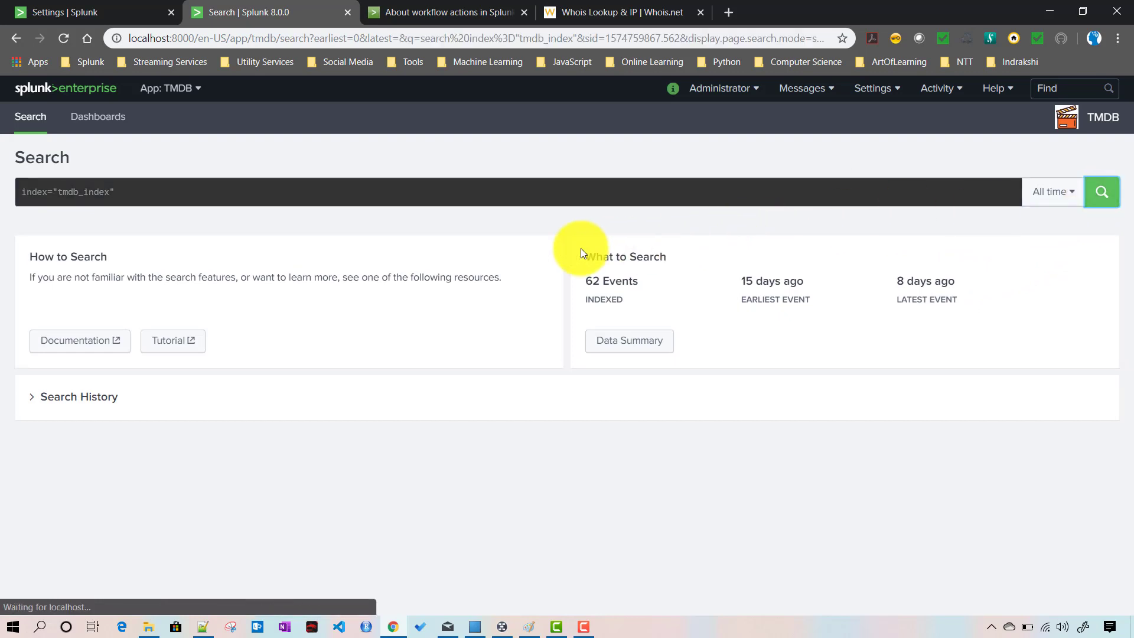
Step: Expand the first event of the new results and check the adult and id field actions for a Google Search entry
{"action": "scroll", "coordinate": [455, 302], "scroll_direction": "down", "scroll_amount": 6}
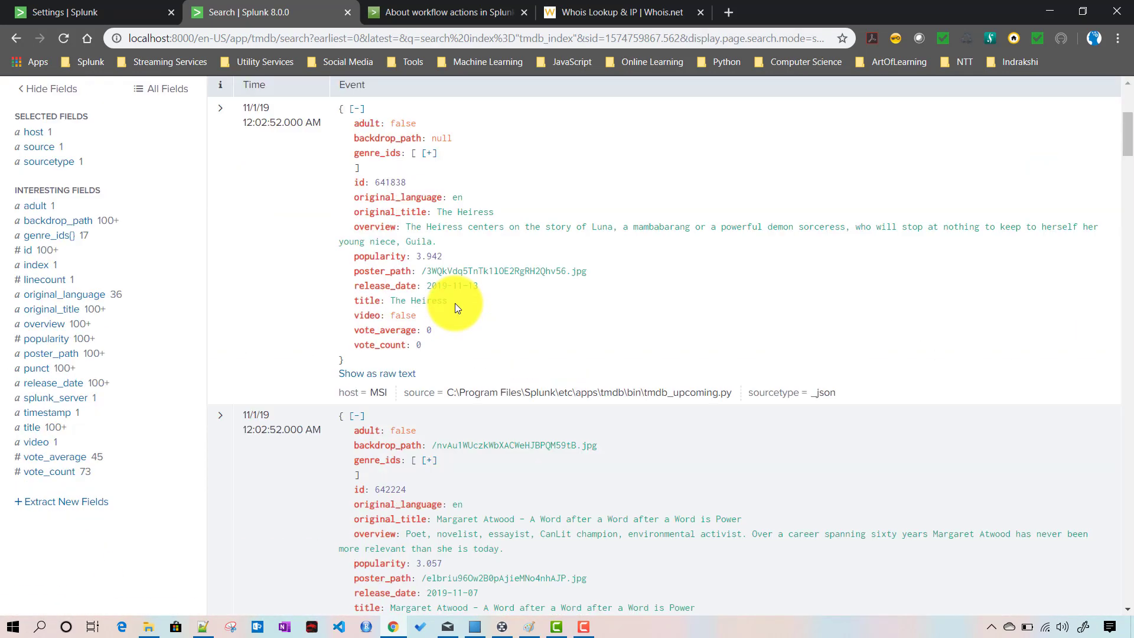
{"action": "scroll", "coordinate": [228, 231], "scroll_direction": "up", "scroll_amount": 2}
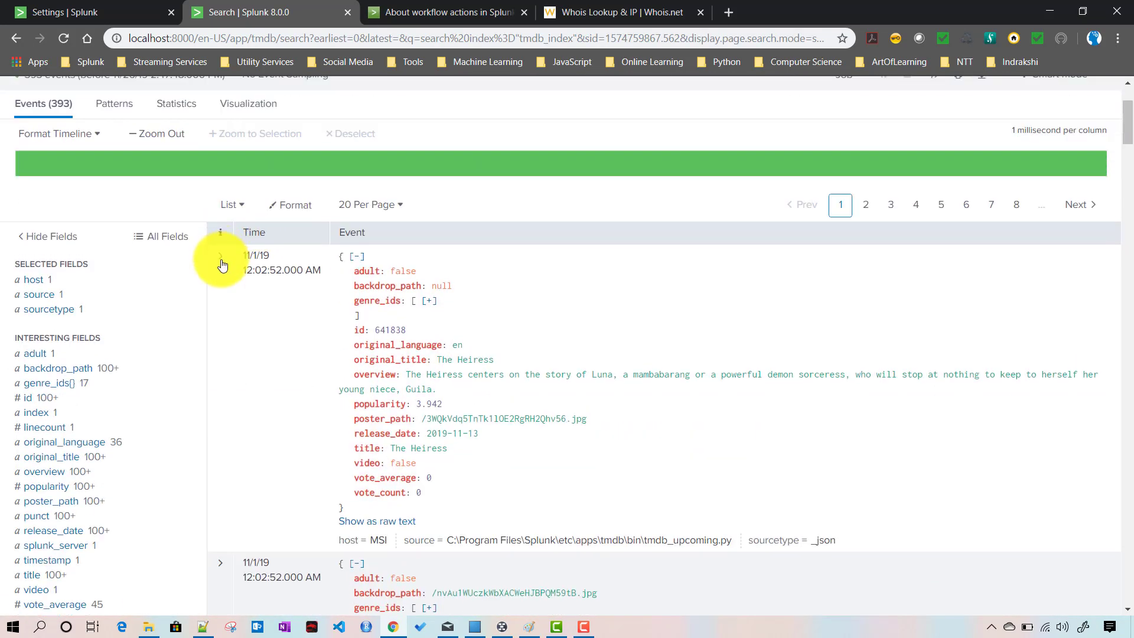
{"action": "left_click", "coordinate": [221, 254]}
{"action": "scroll", "coordinate": [622, 349], "scroll_direction": "down", "scroll_amount": 7}
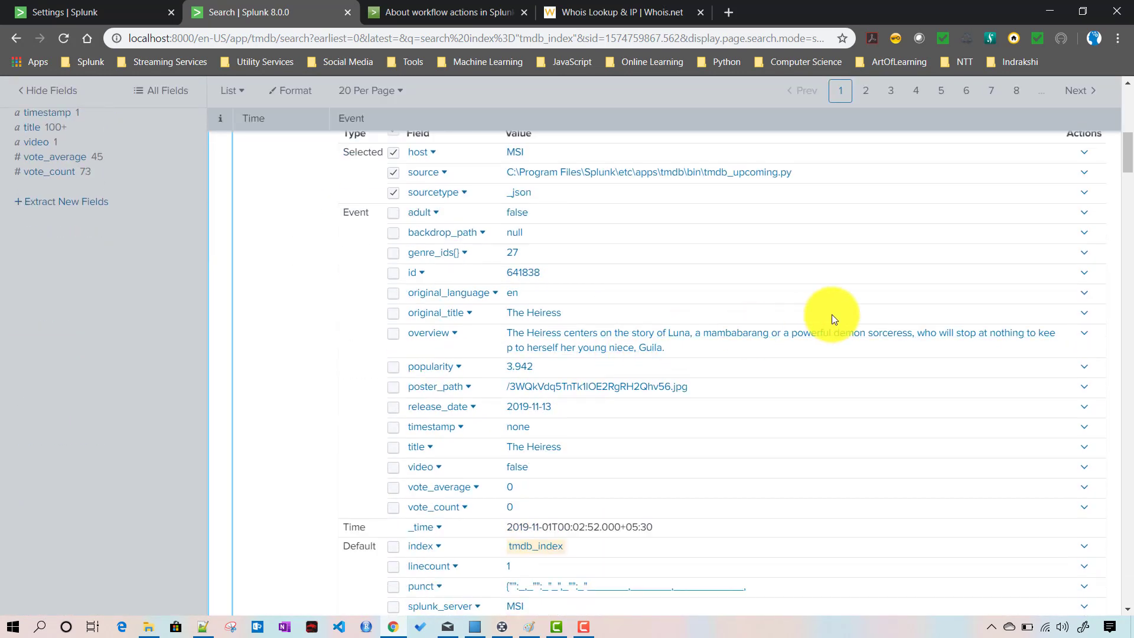
{"action": "scroll", "coordinate": [856, 312], "scroll_direction": "up", "scroll_amount": 1}
{"action": "left_click", "coordinate": [1085, 286]}
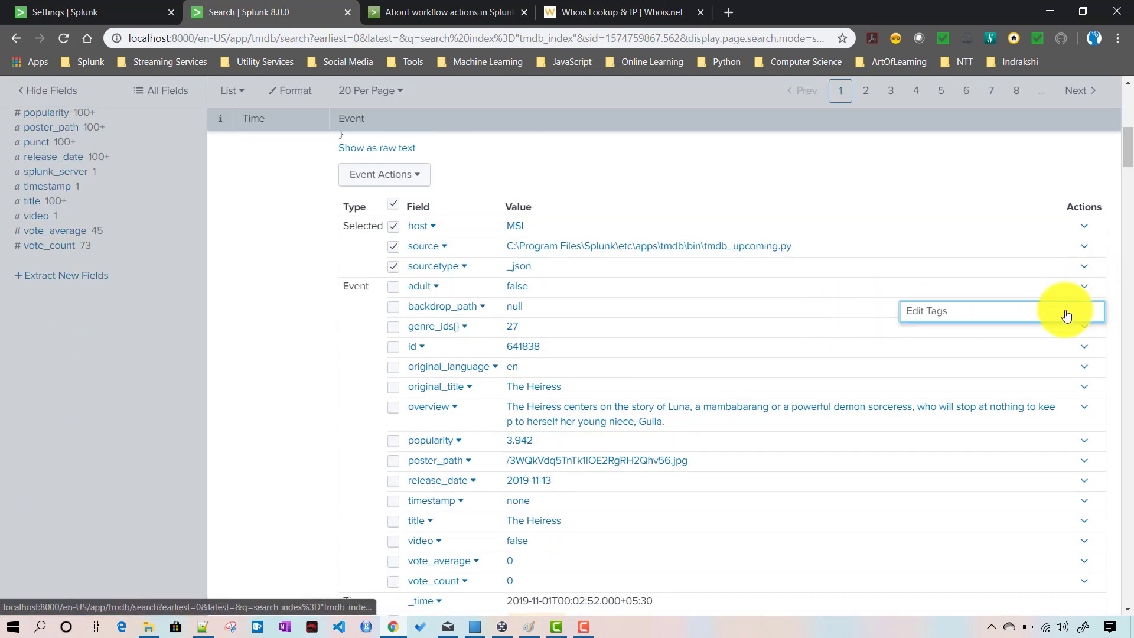
{"action": "left_click", "coordinate": [1088, 346]}
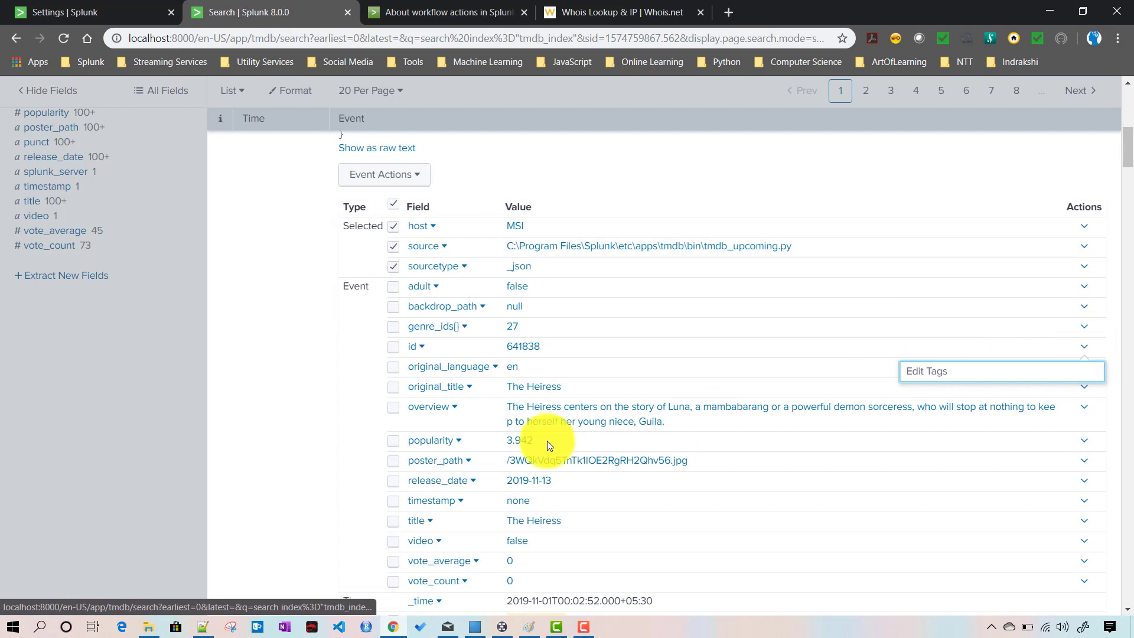
Step: Run the Google Search "The Heiress" action from the original_title field's actions, and close the Google results page
{"action": "left_click", "coordinate": [1086, 387]}
{"action": "left_click", "coordinate": [985, 437]}
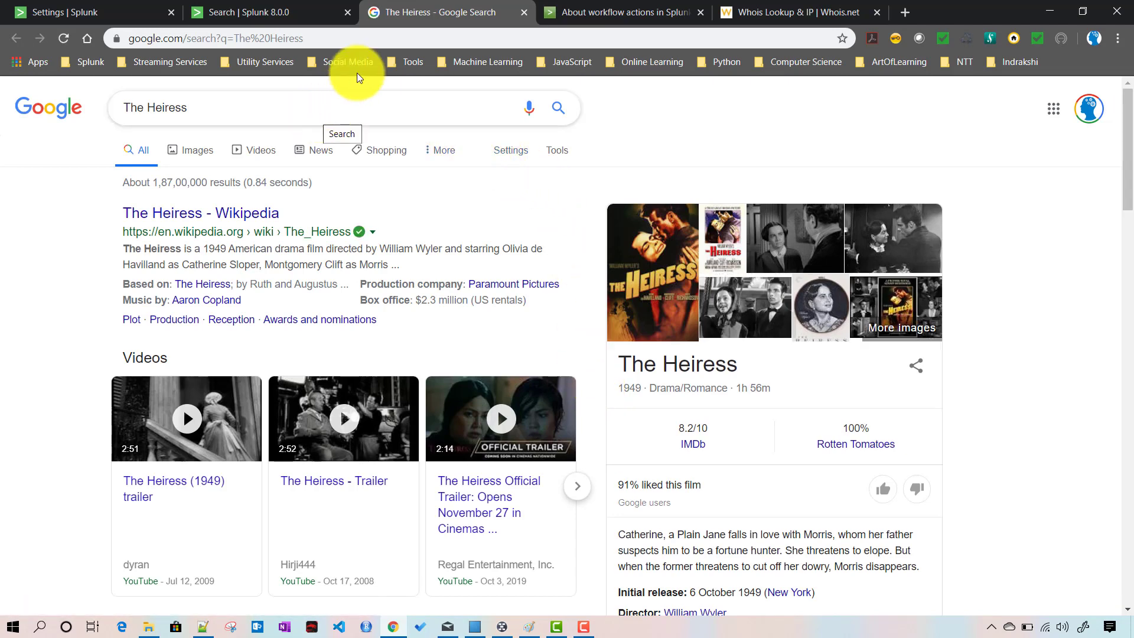
{"action": "left_click", "coordinate": [523, 12]}
{"action": "scroll", "coordinate": [482, 265], "scroll_direction": "up", "scroll_amount": 12}
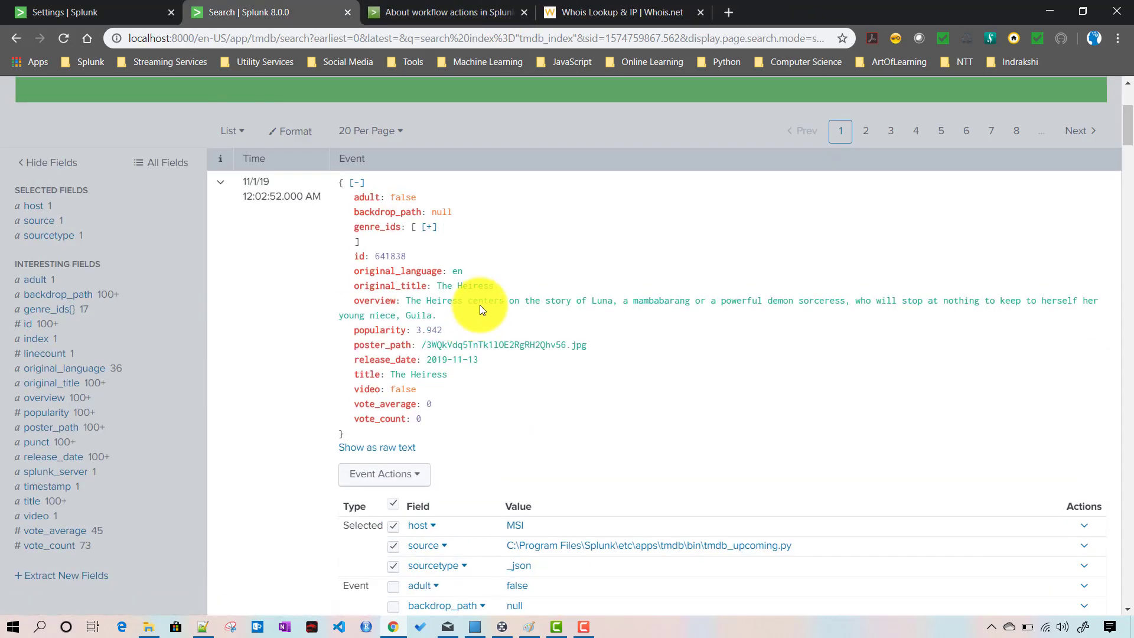